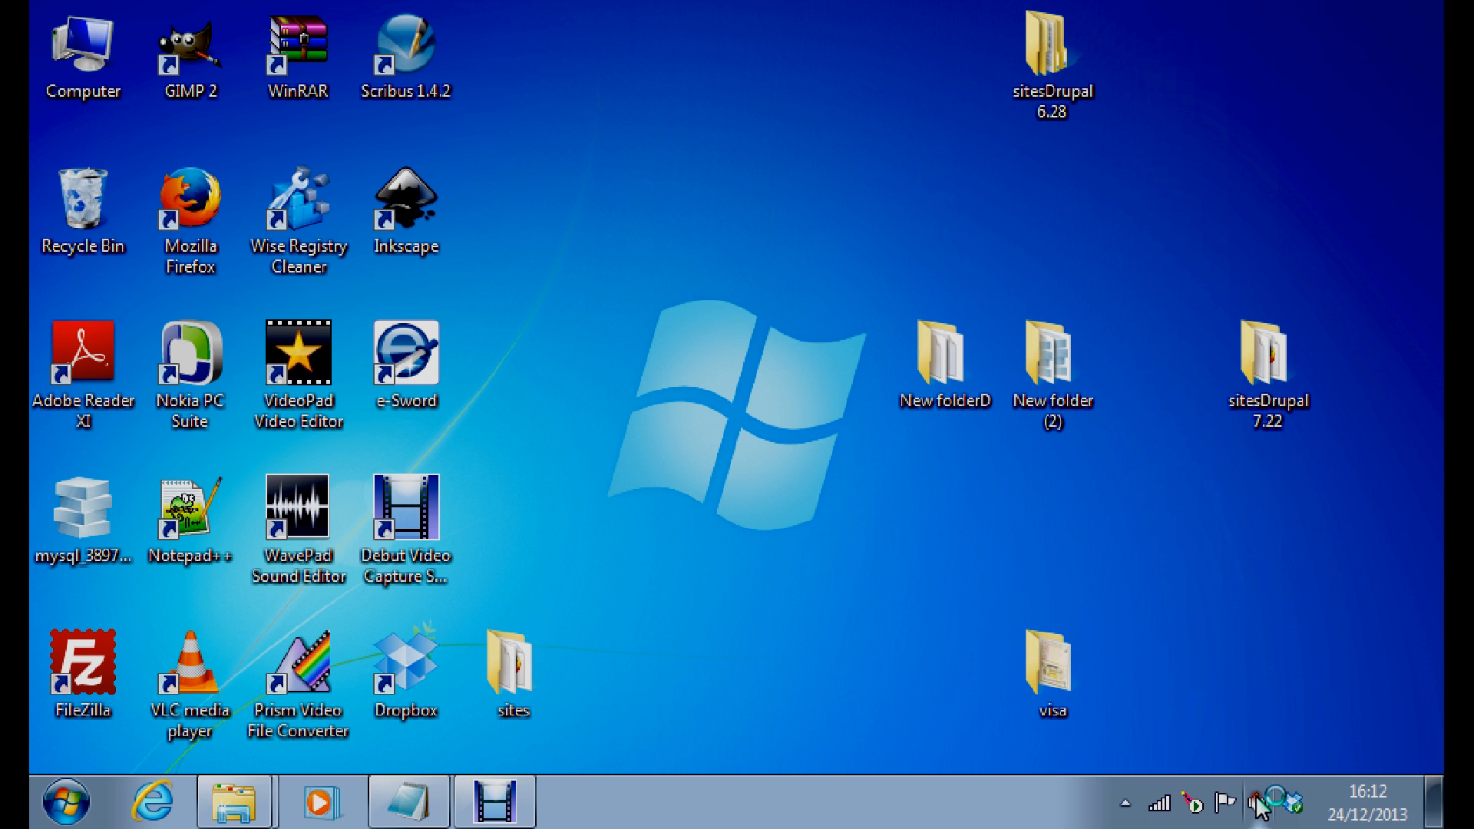
Lower the system speaker volume to about half with the tray volume slider
{"action": "left_click", "coordinate": [1257, 803]}
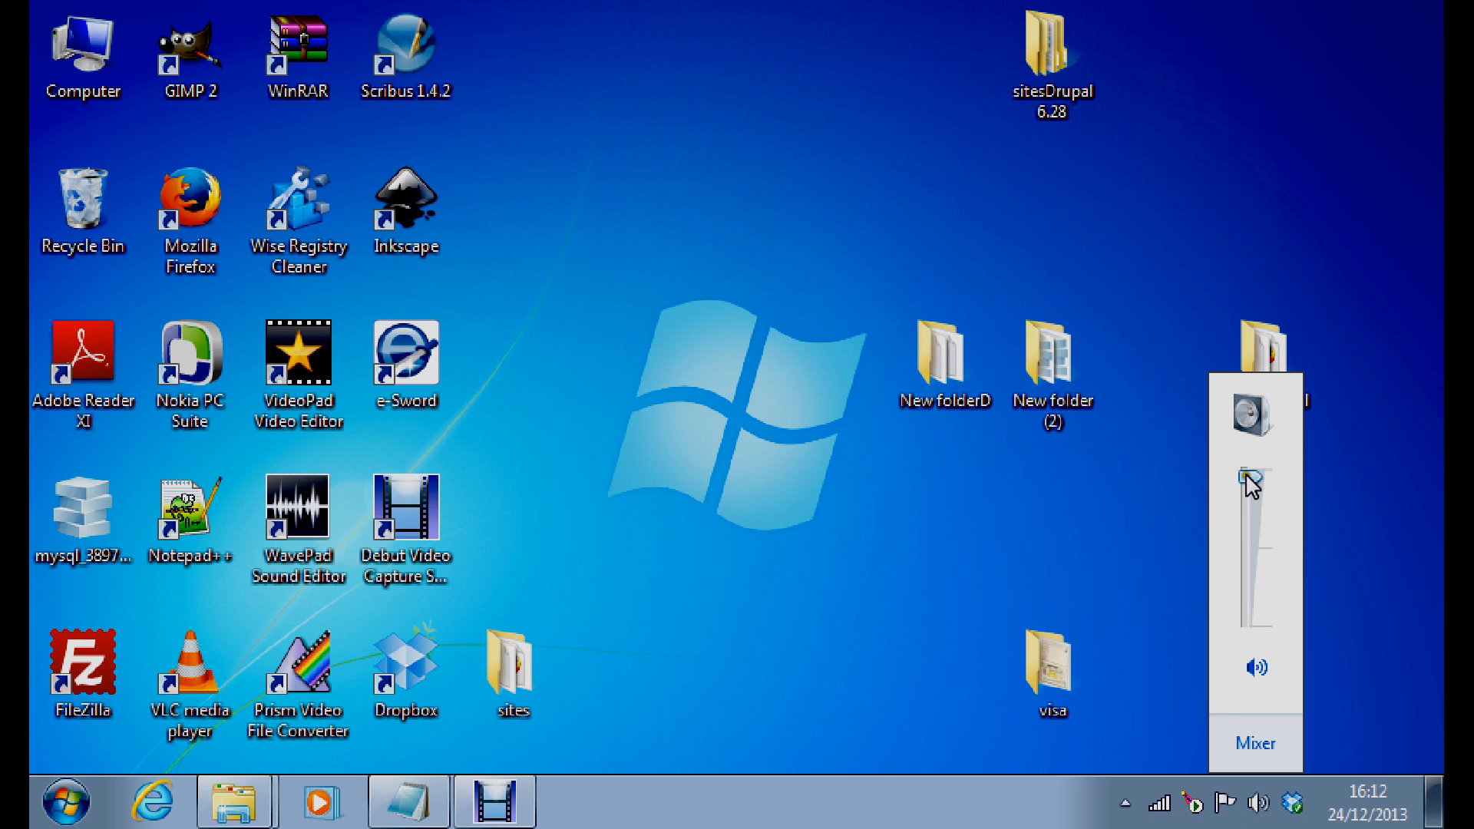
{"action": "left_click_drag", "start_coordinate": [1247, 477], "coordinate": [1224, 537]}
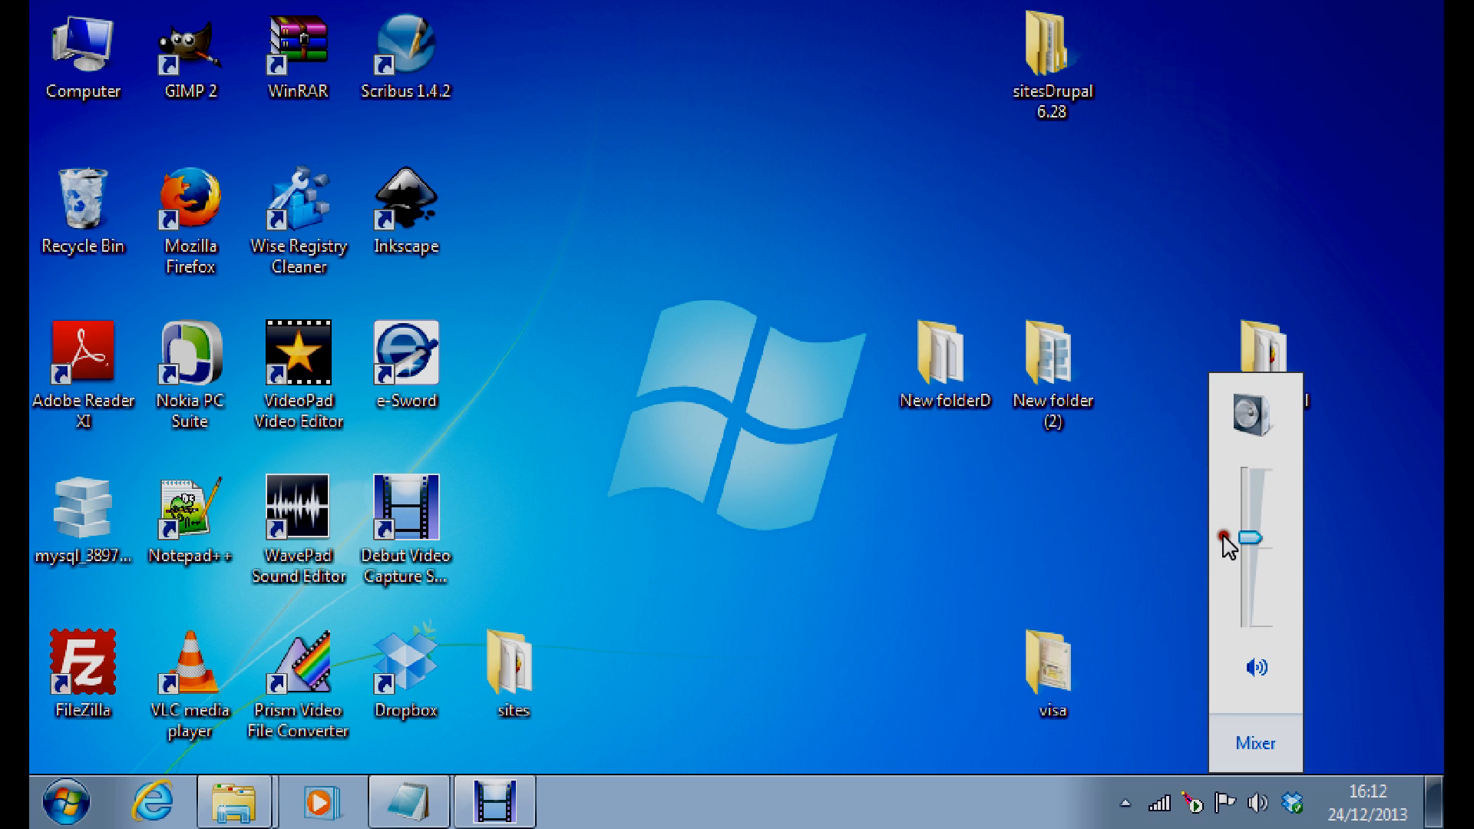
{"action": "left_click", "coordinate": [1189, 539]}
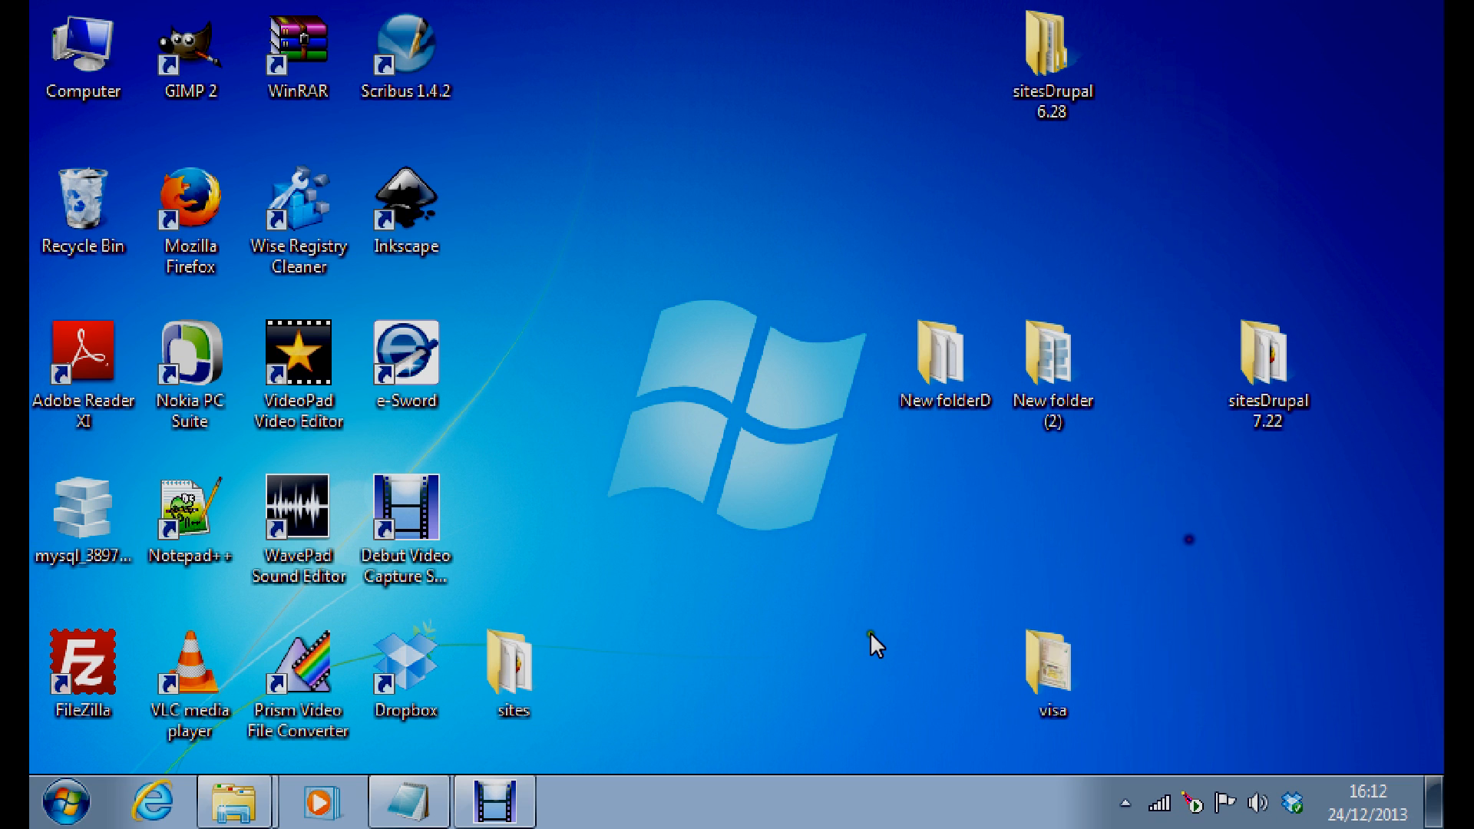
Restore the Notepad file 'How to set up a website on your PC in minutes.txt'
{"action": "left_click", "coordinate": [407, 807]}
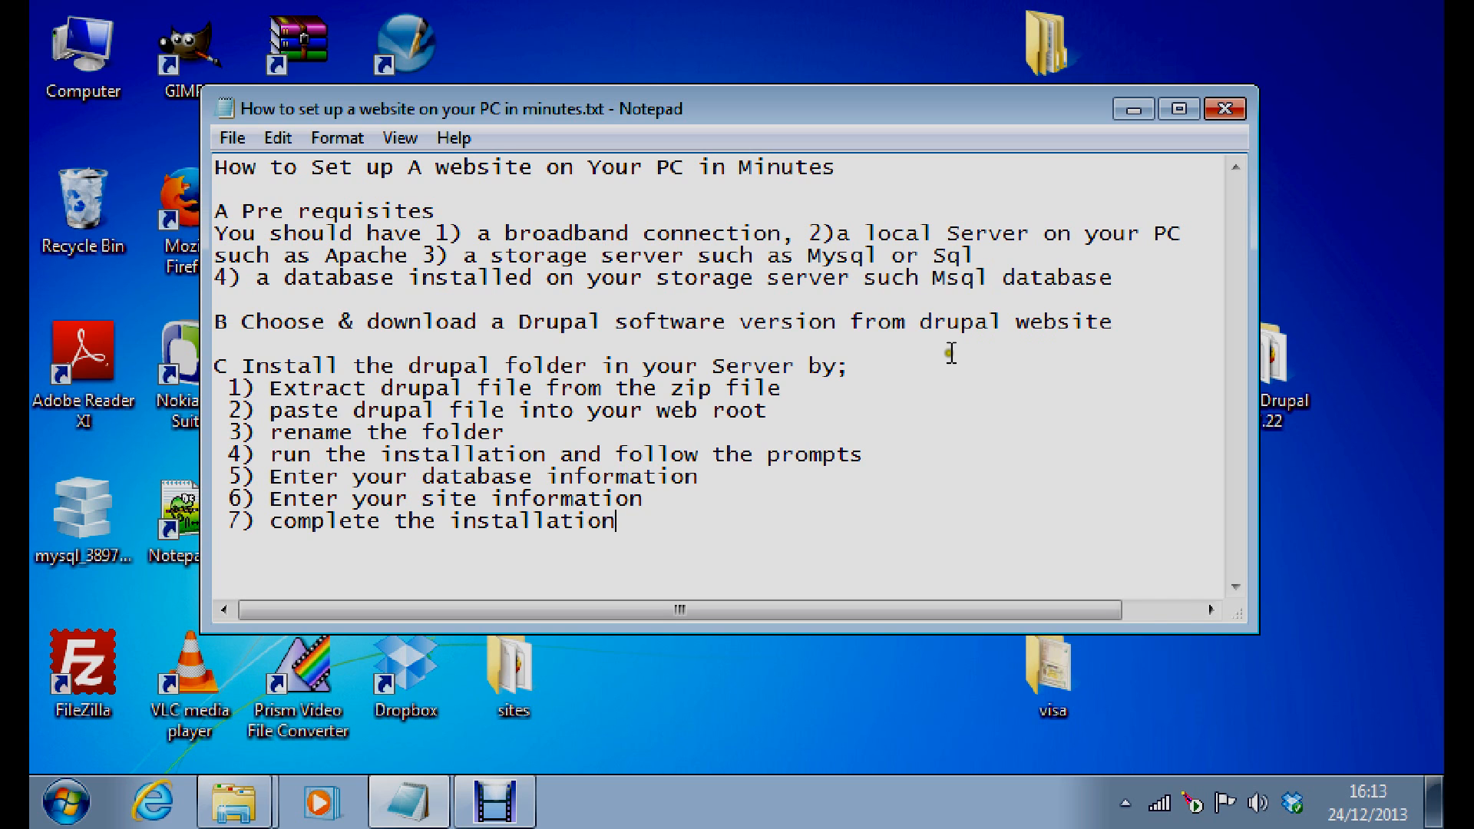
{"action": "left_click", "coordinate": [64, 808]}
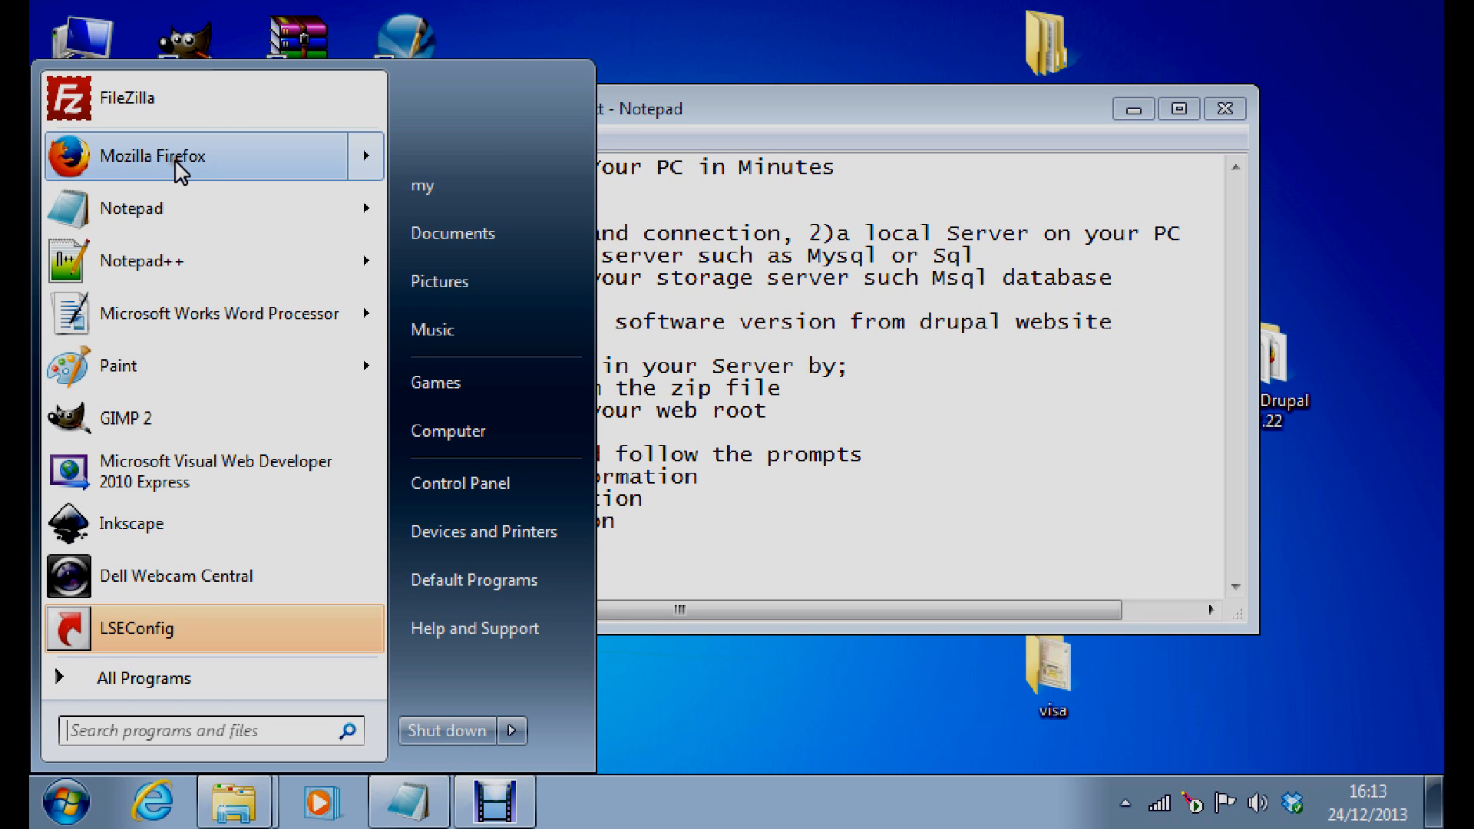
{"action": "left_click", "coordinate": [177, 161]}
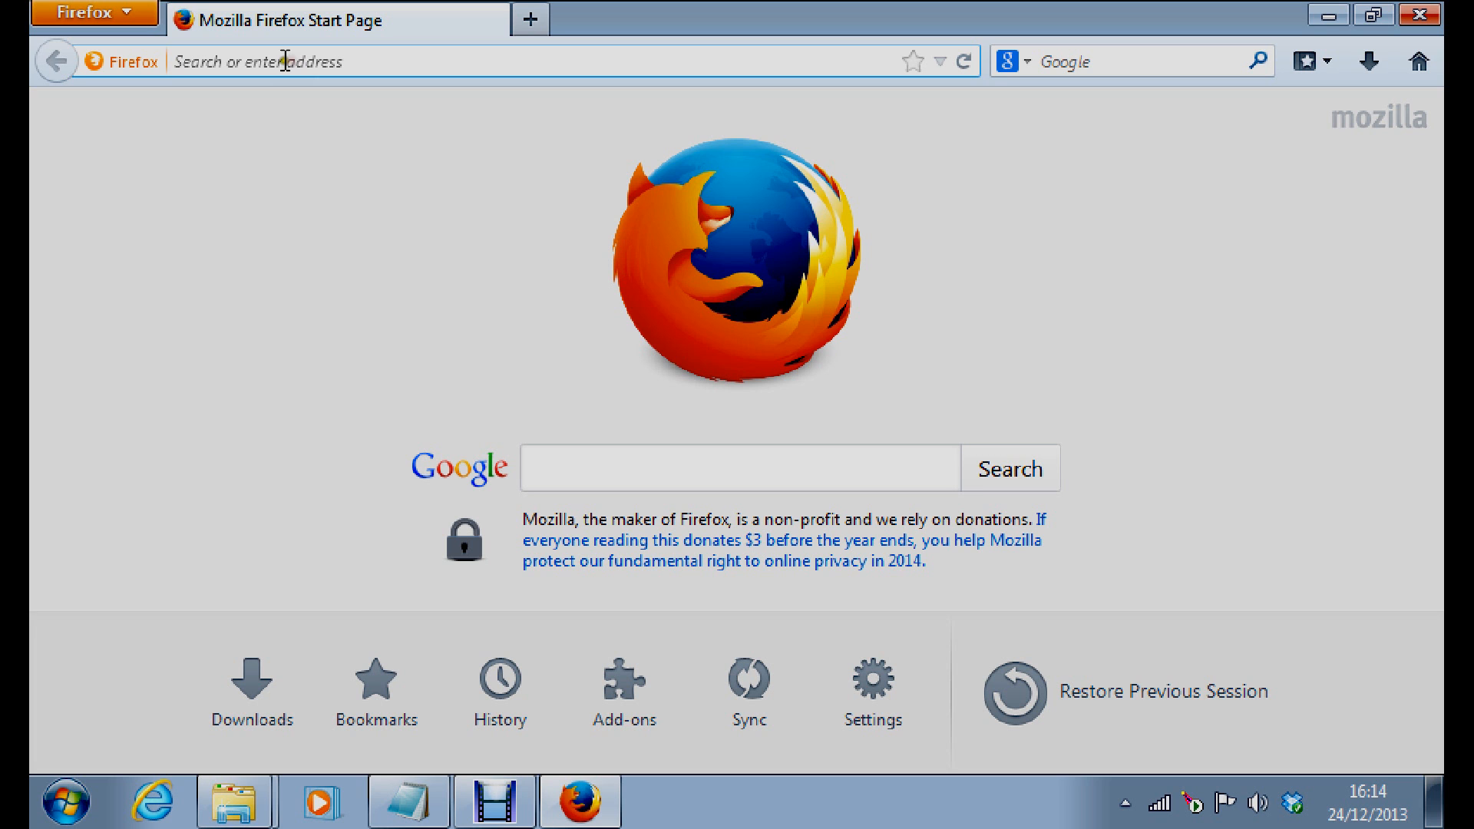
{"action": "left_click", "coordinate": [284, 61]}
{"action": "type", "text": "www"}
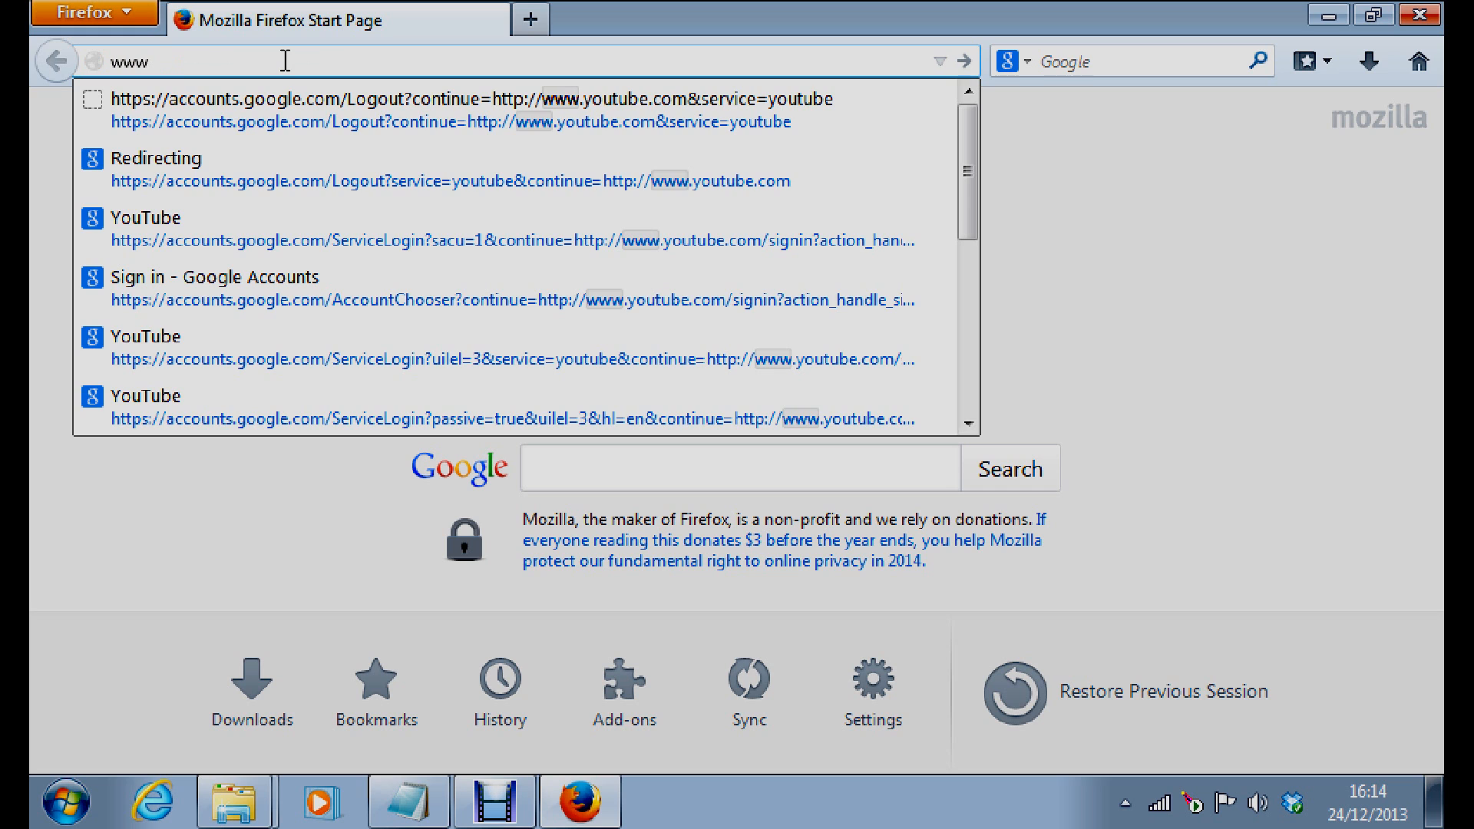
{"action": "type", "text": ".drupal.org/"}
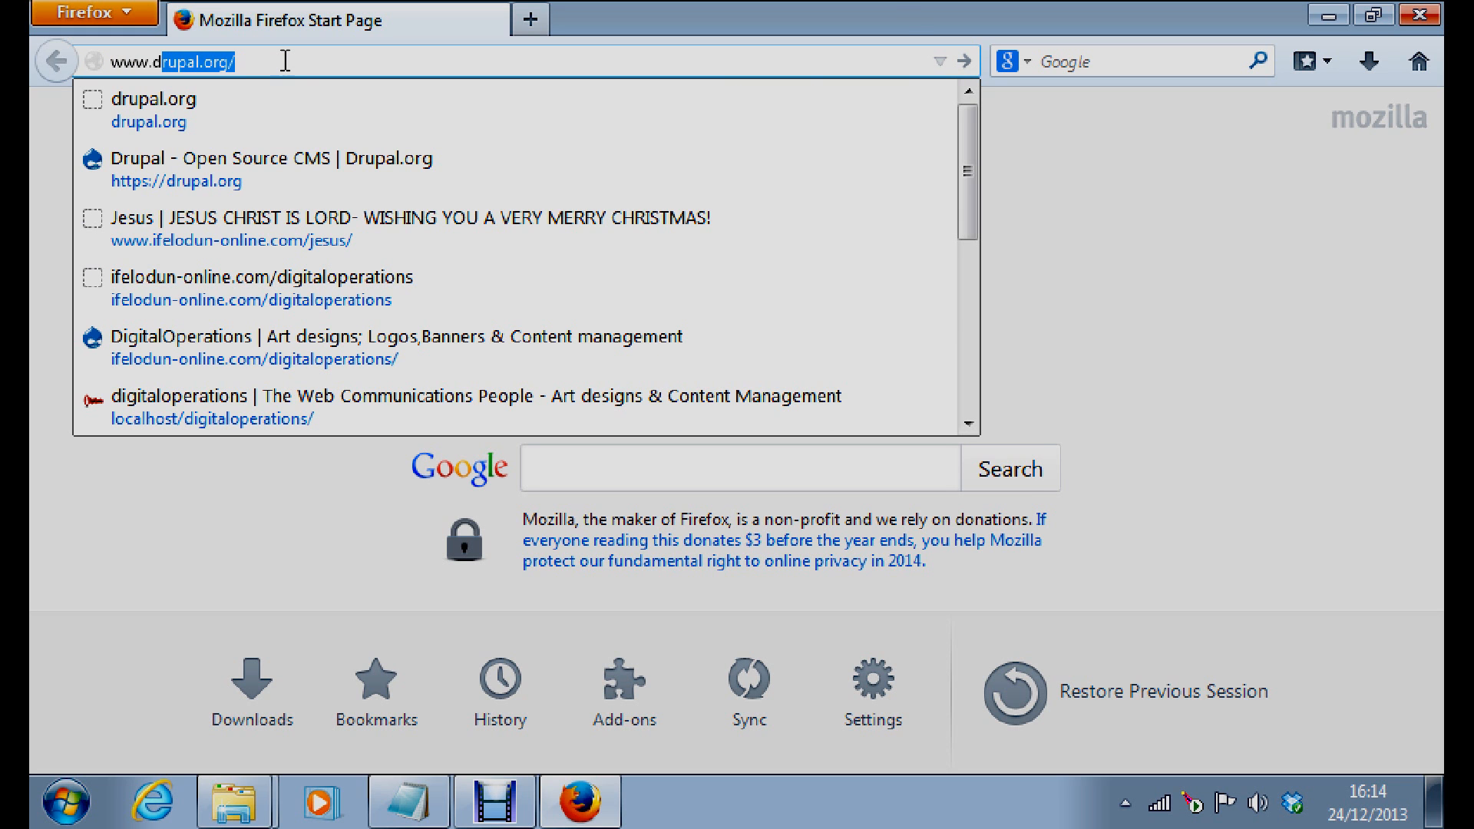
{"action": "key", "text": "Return"}
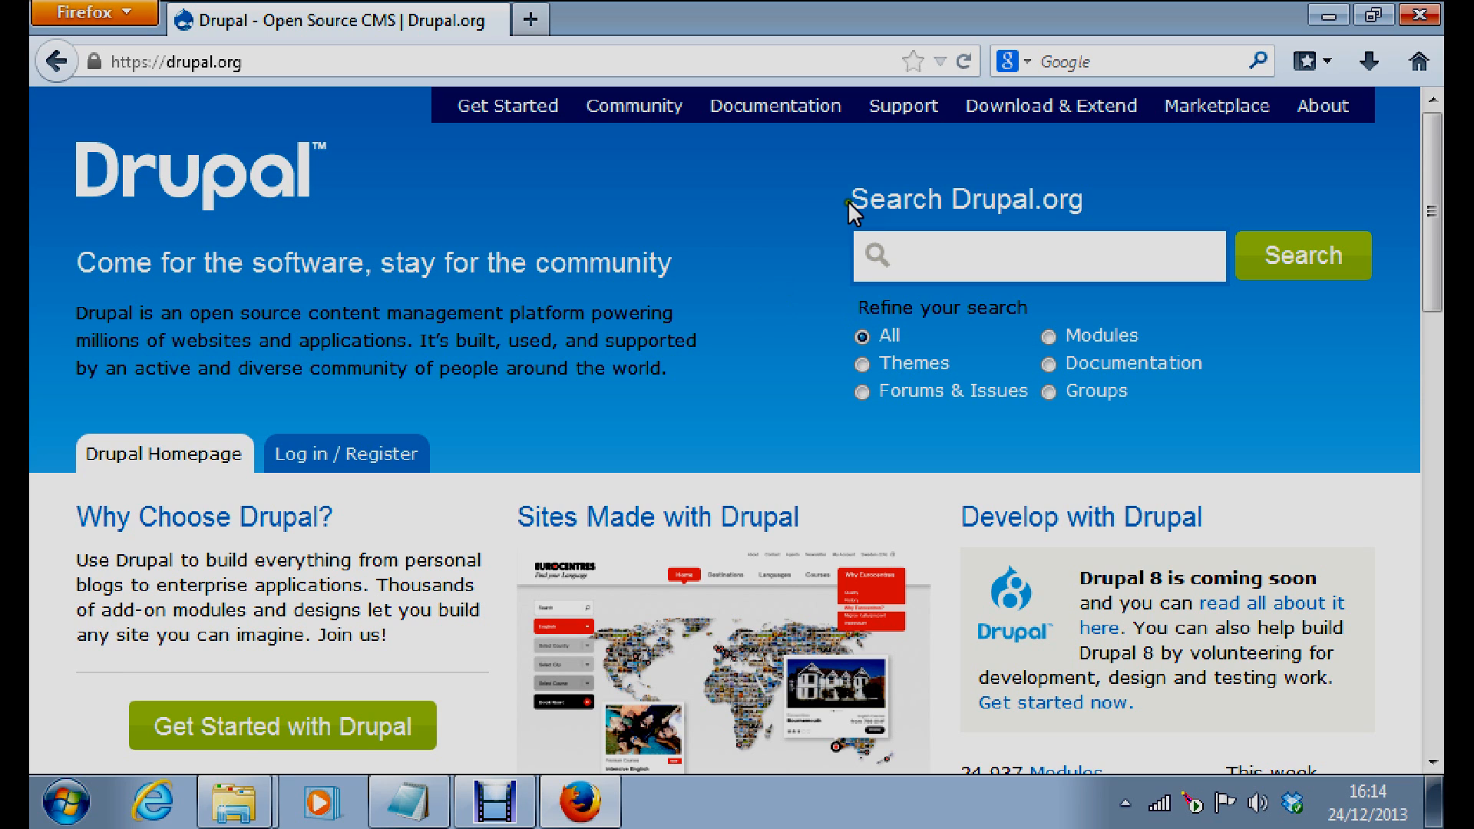
Go to Download & Extend and choose the Download Drupal 7.24 core release
{"action": "left_click", "coordinate": [1043, 115]}
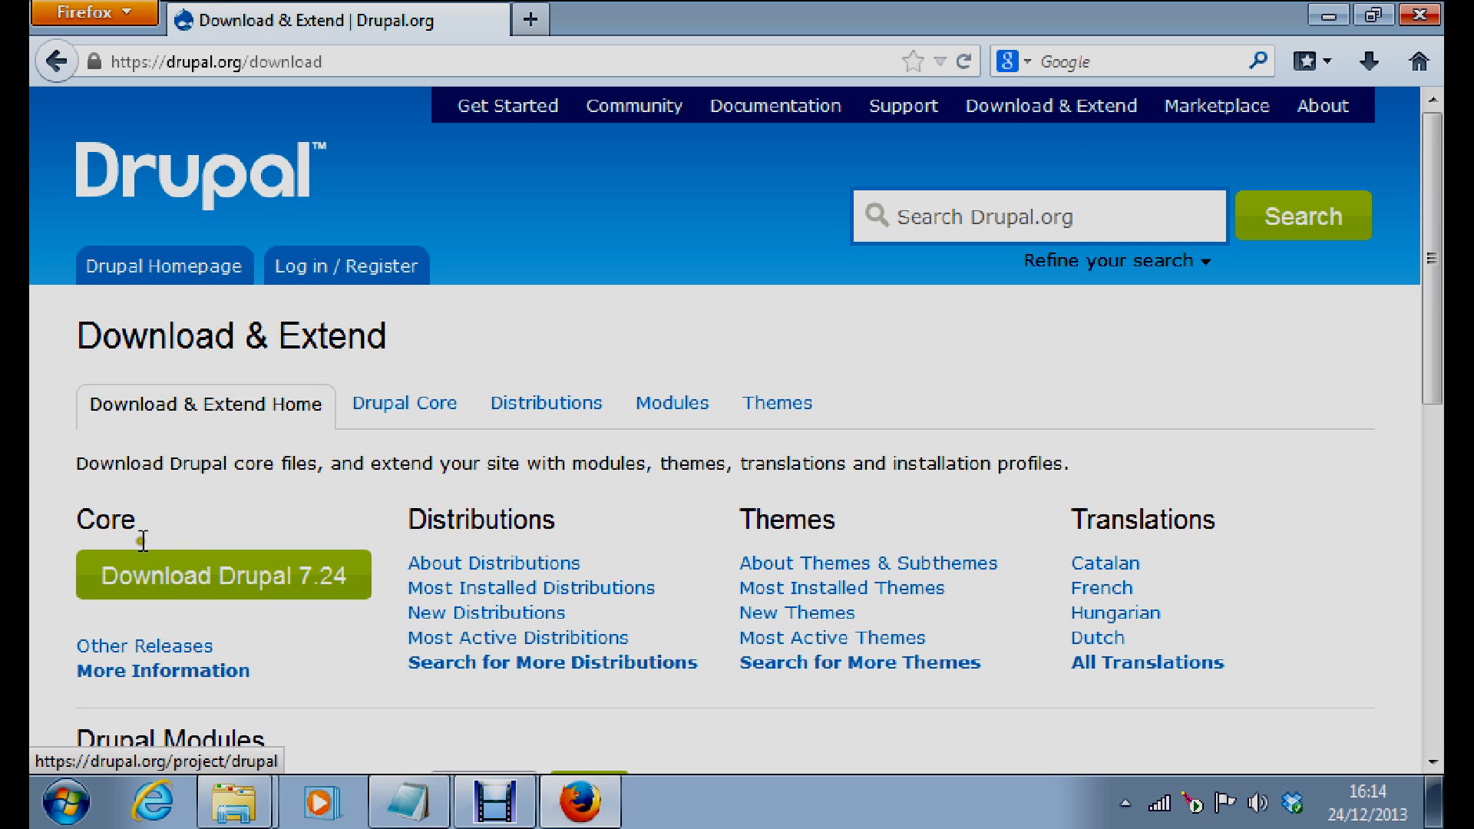
{"action": "left_click", "coordinate": [245, 590]}
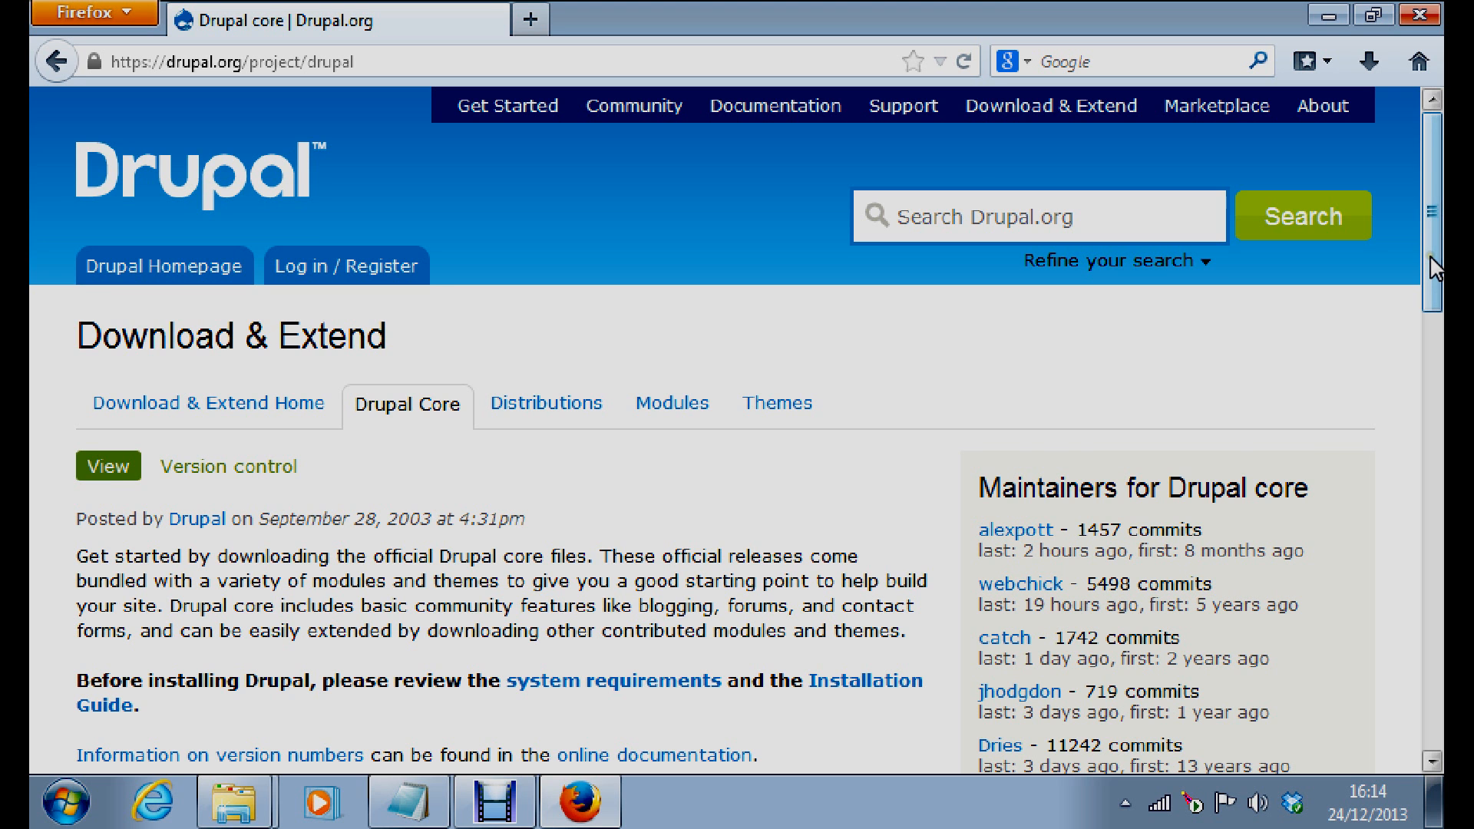
Scroll the Drupal core project page down to the 7.24 and 6.29 release tables
{"action": "left_click_drag", "start_coordinate": [1433, 267], "coordinate": [1441, 409]}
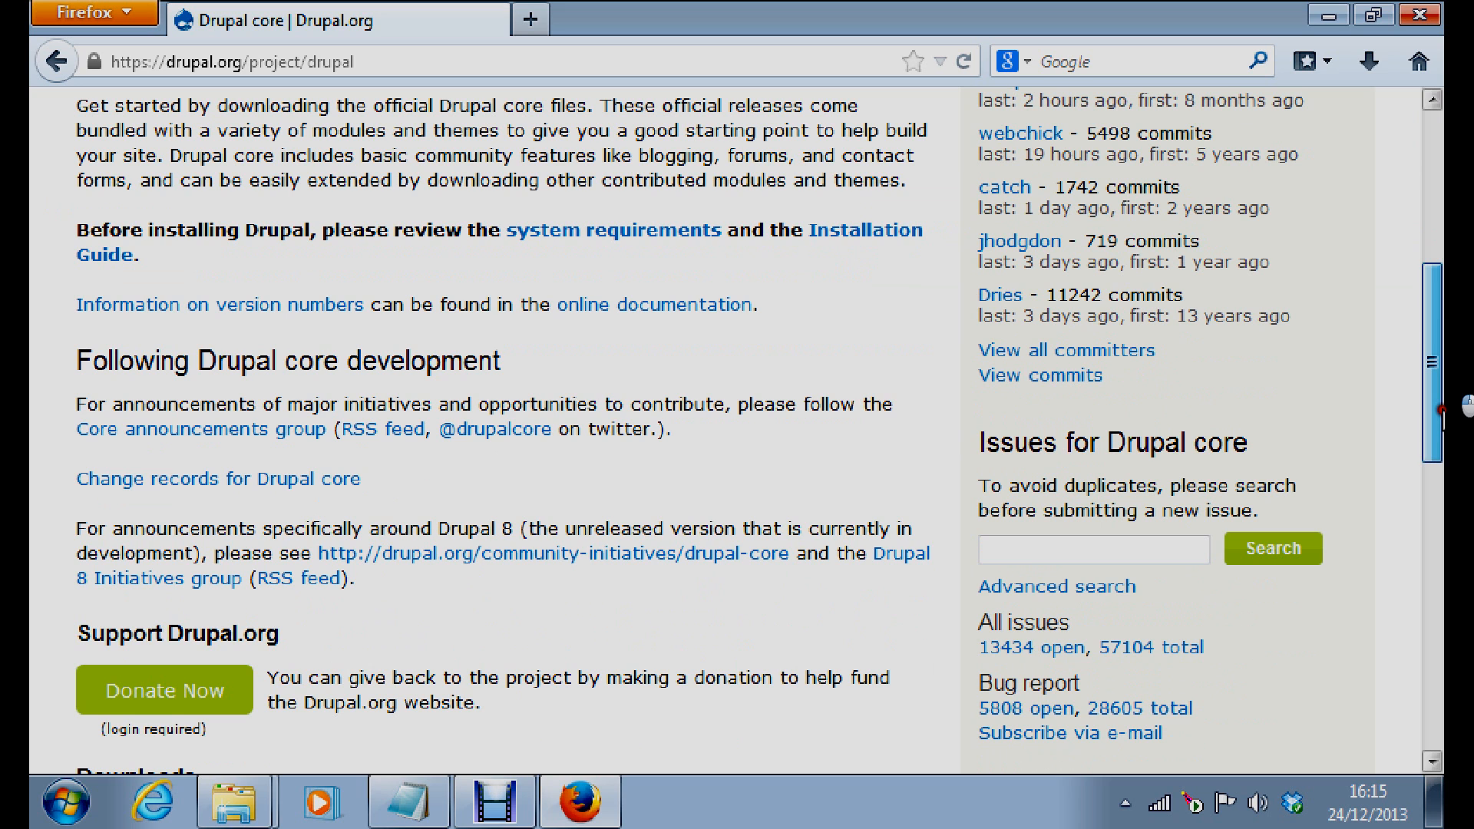
{"action": "scroll", "coordinate": [171, 530], "scroll_direction": "down", "scroll_amount": 5}
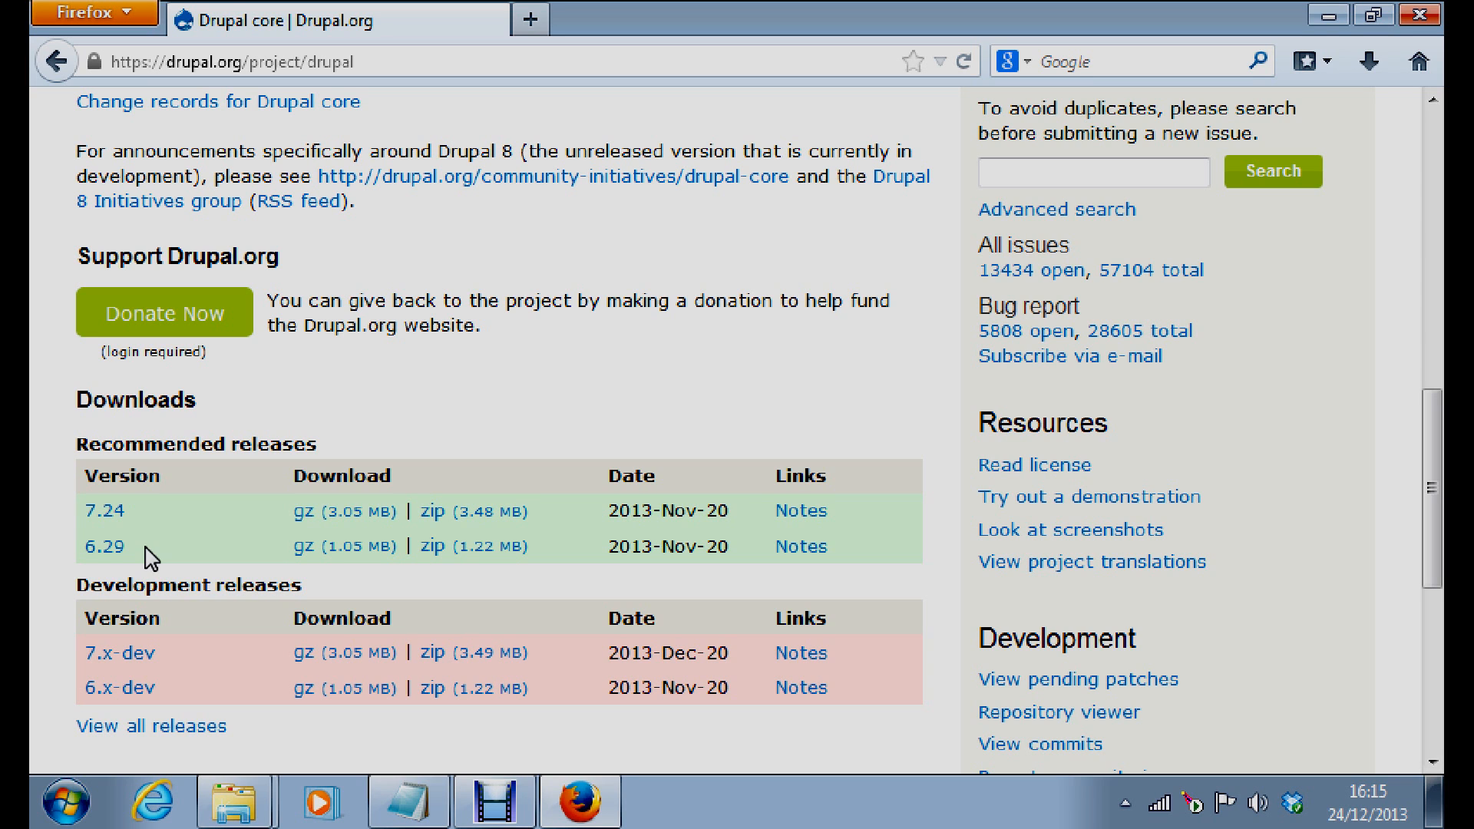
{"action": "left_click", "coordinate": [120, 543]}
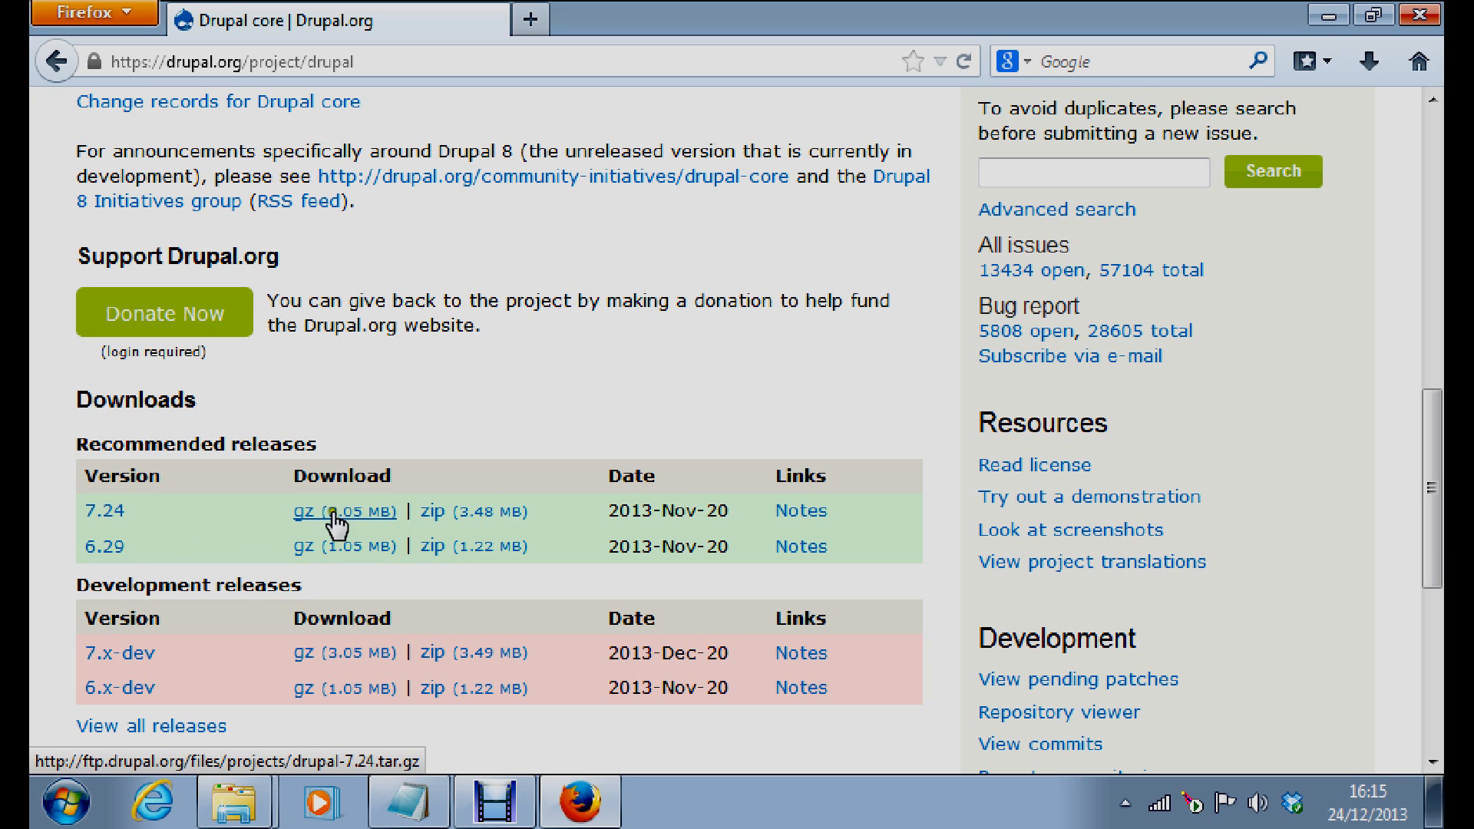
Start the drupal-7.24.zip download, cancel the save prompt, and close Firefox
{"action": "left_click", "coordinate": [441, 511]}
{"action": "left_click", "coordinate": [434, 512]}
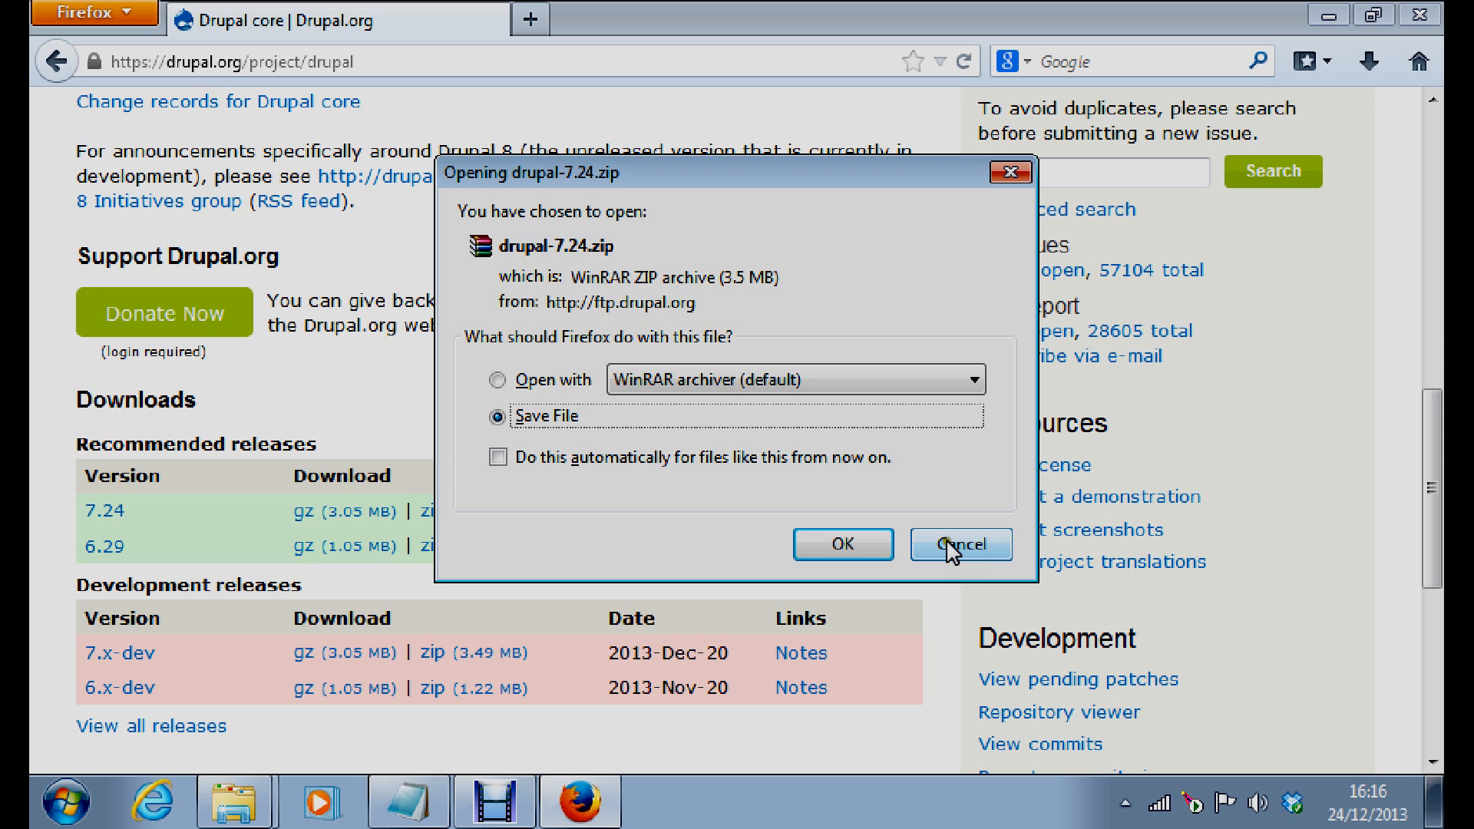
{"action": "left_click", "coordinate": [952, 547]}
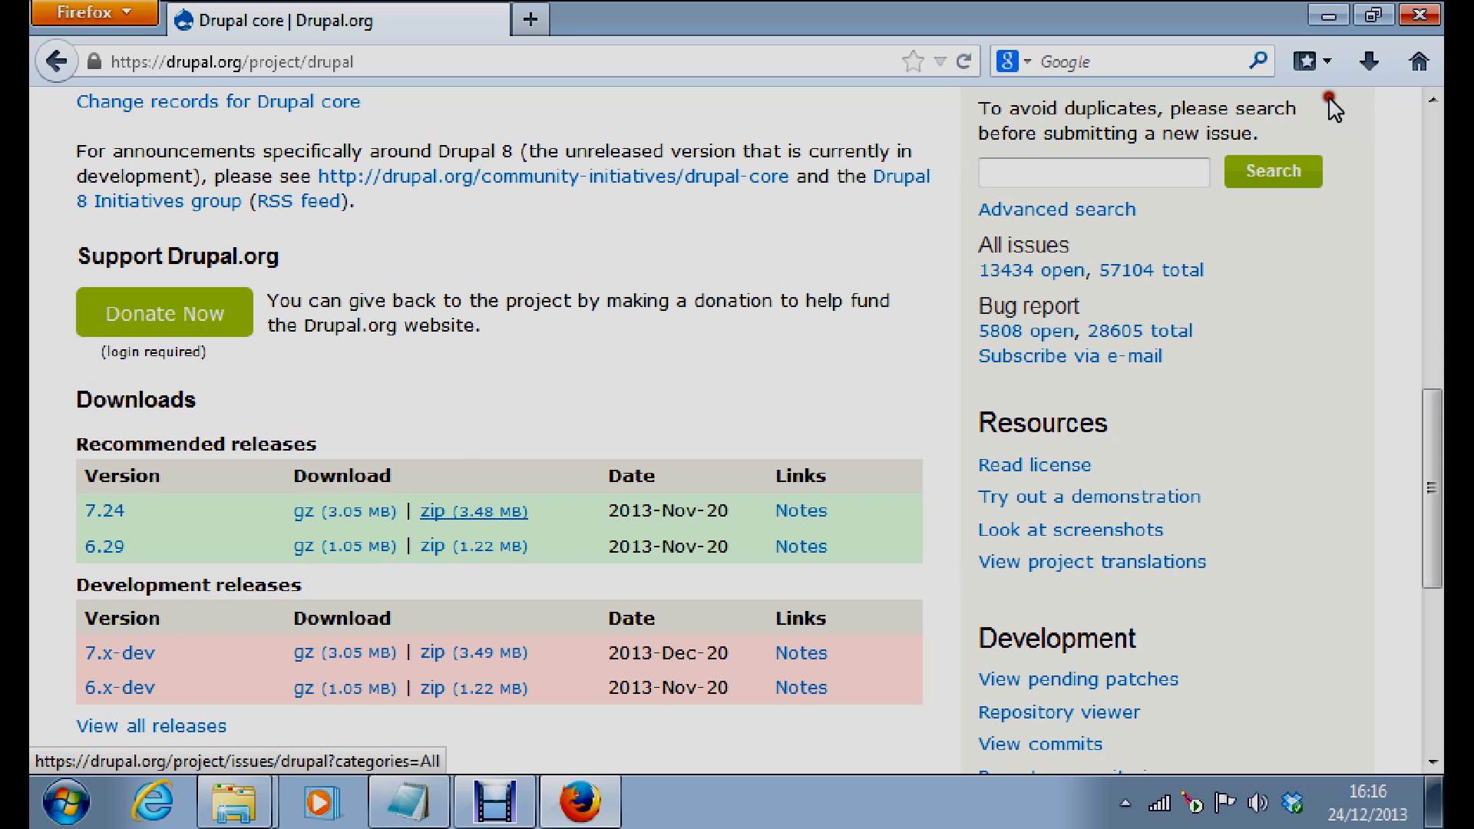
{"action": "left_click", "coordinate": [1420, 14]}
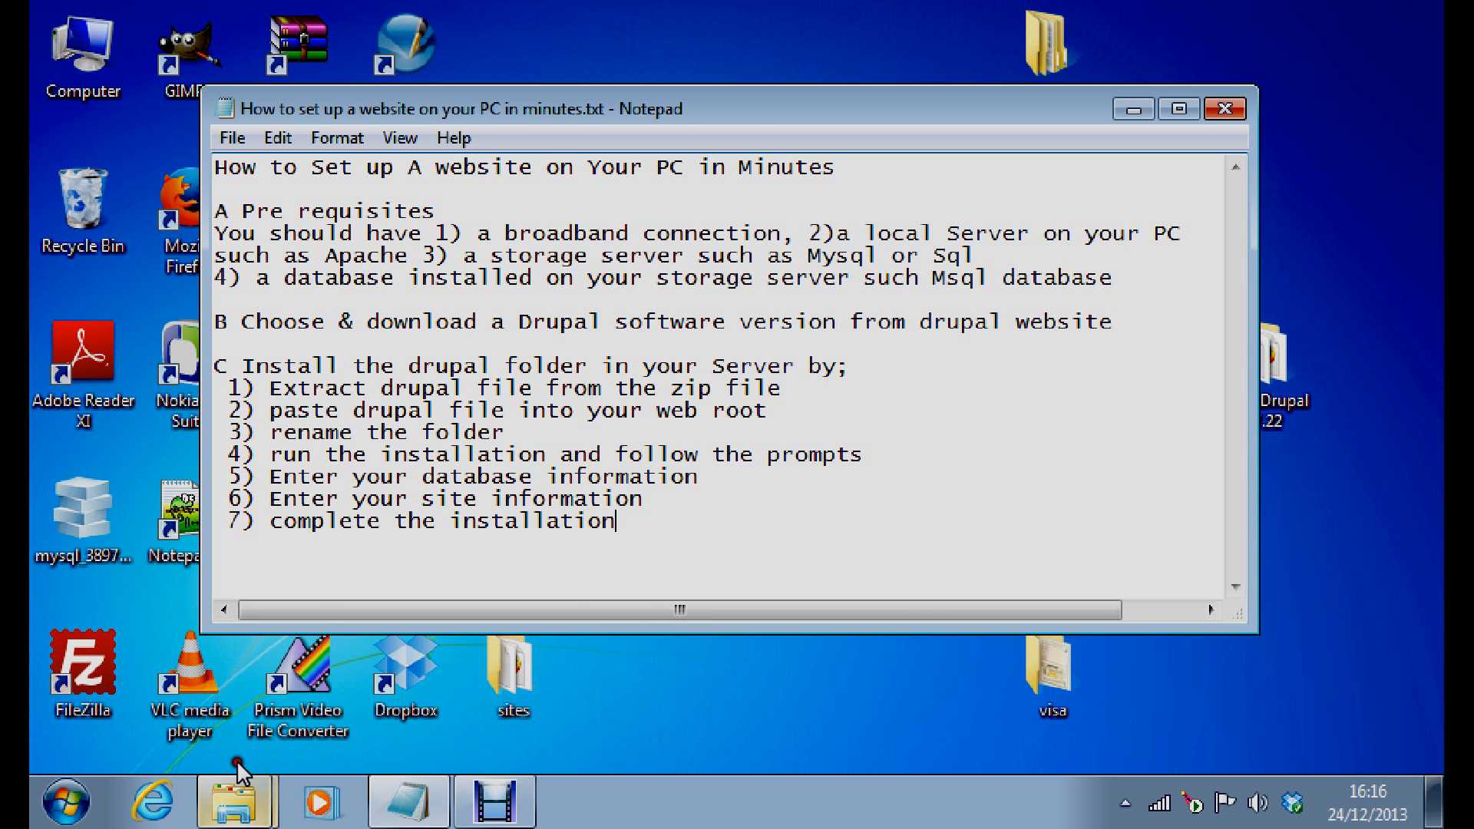
Open Downloads in Explorer and select the drupal-7.24.zip file
{"action": "left_click", "coordinate": [236, 799]}
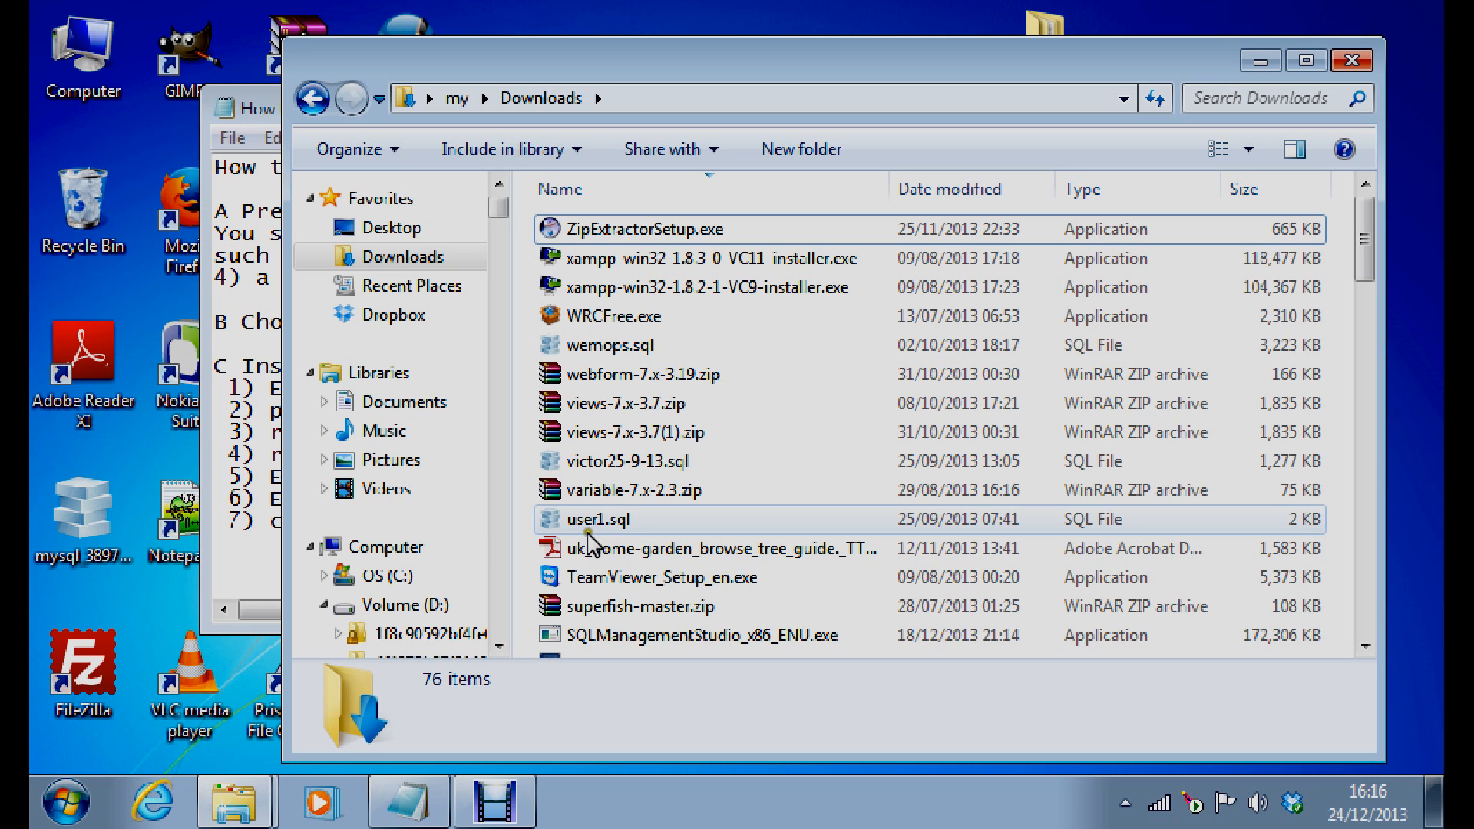
{"action": "scroll", "coordinate": [1145, 615], "scroll_direction": "down", "scroll_amount": 20}
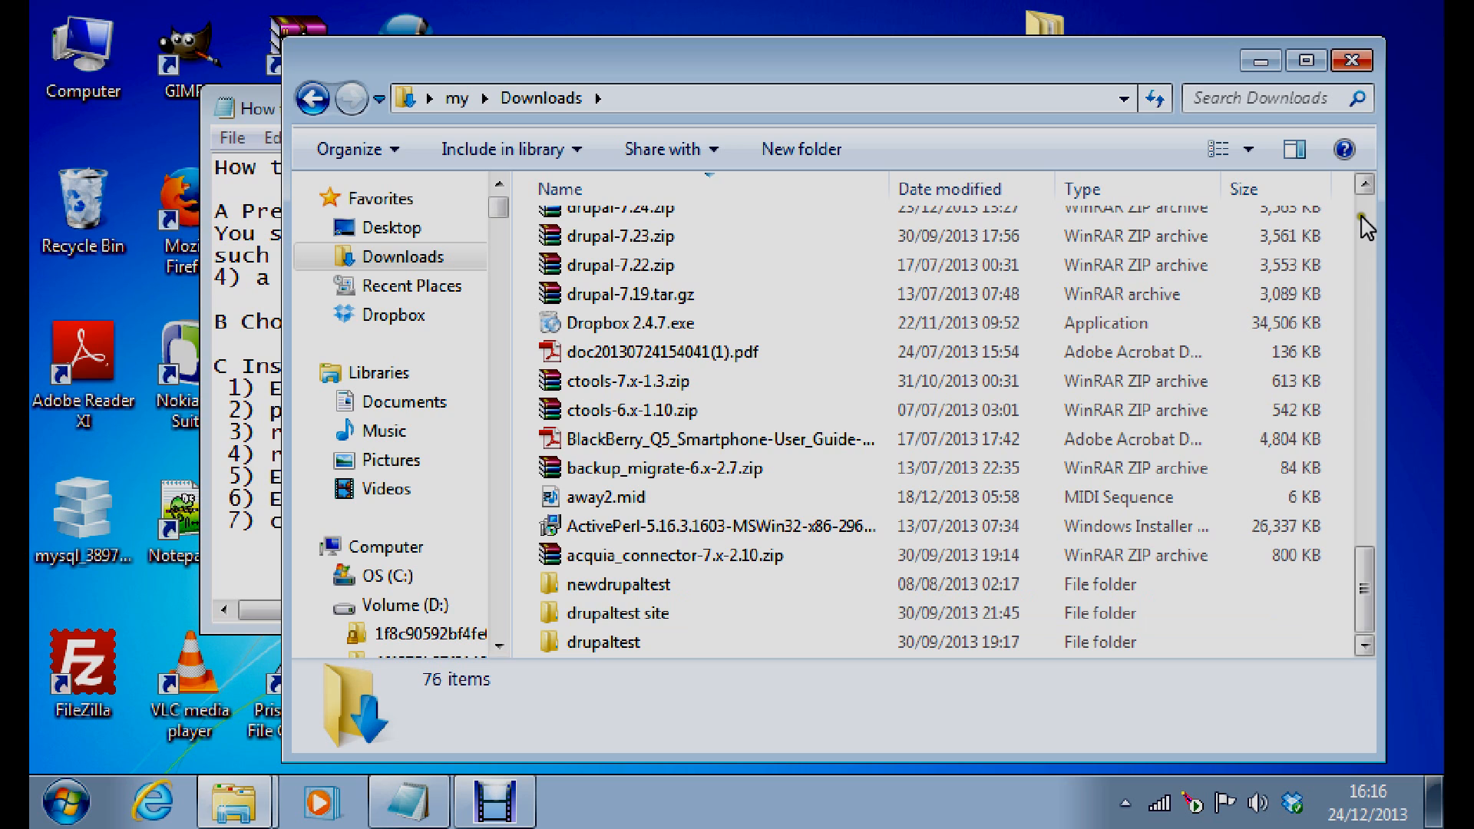
{"action": "left_click", "coordinate": [623, 221]}
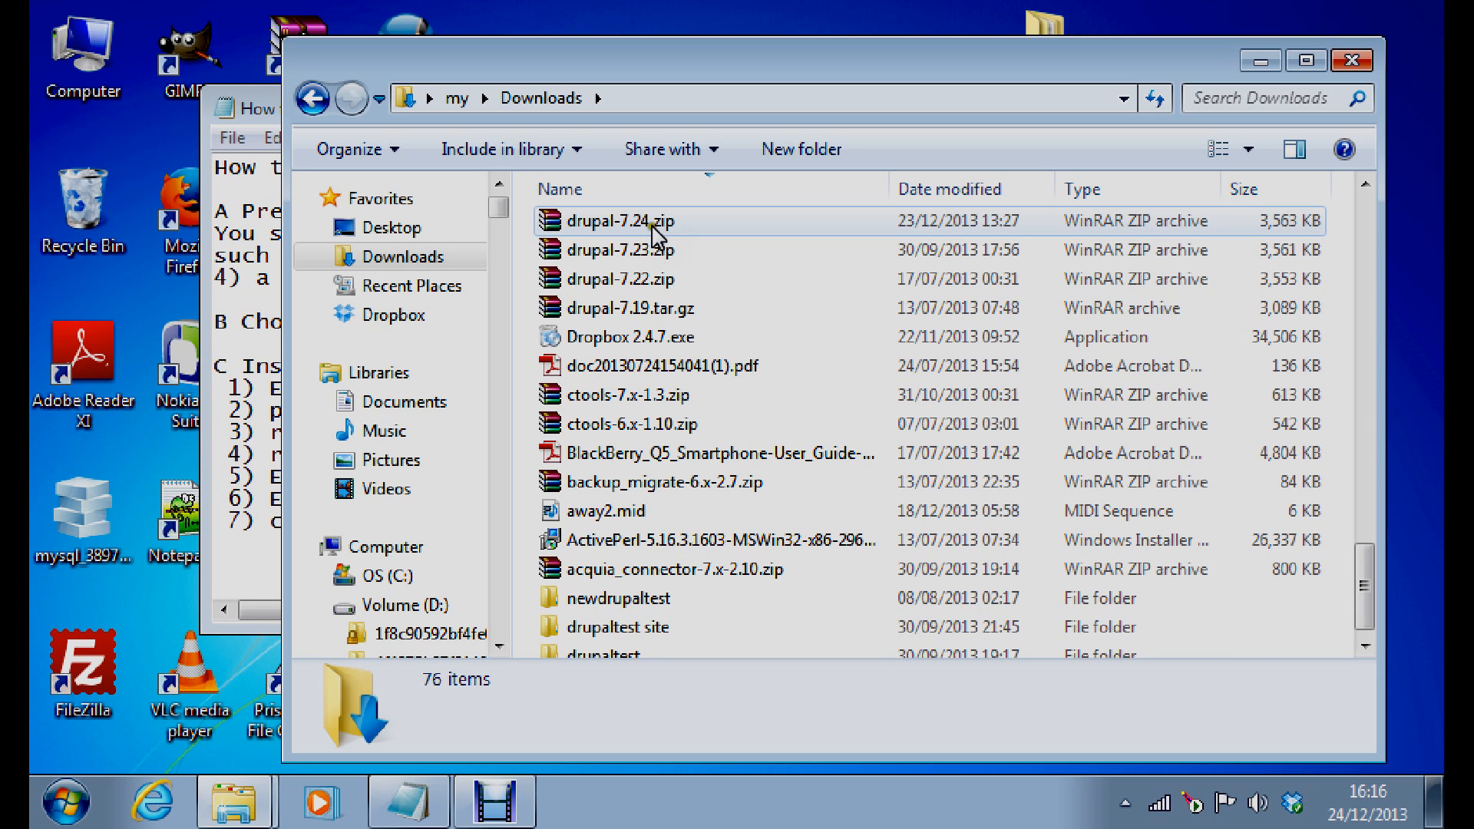
{"action": "right_click", "coordinate": [613, 218]}
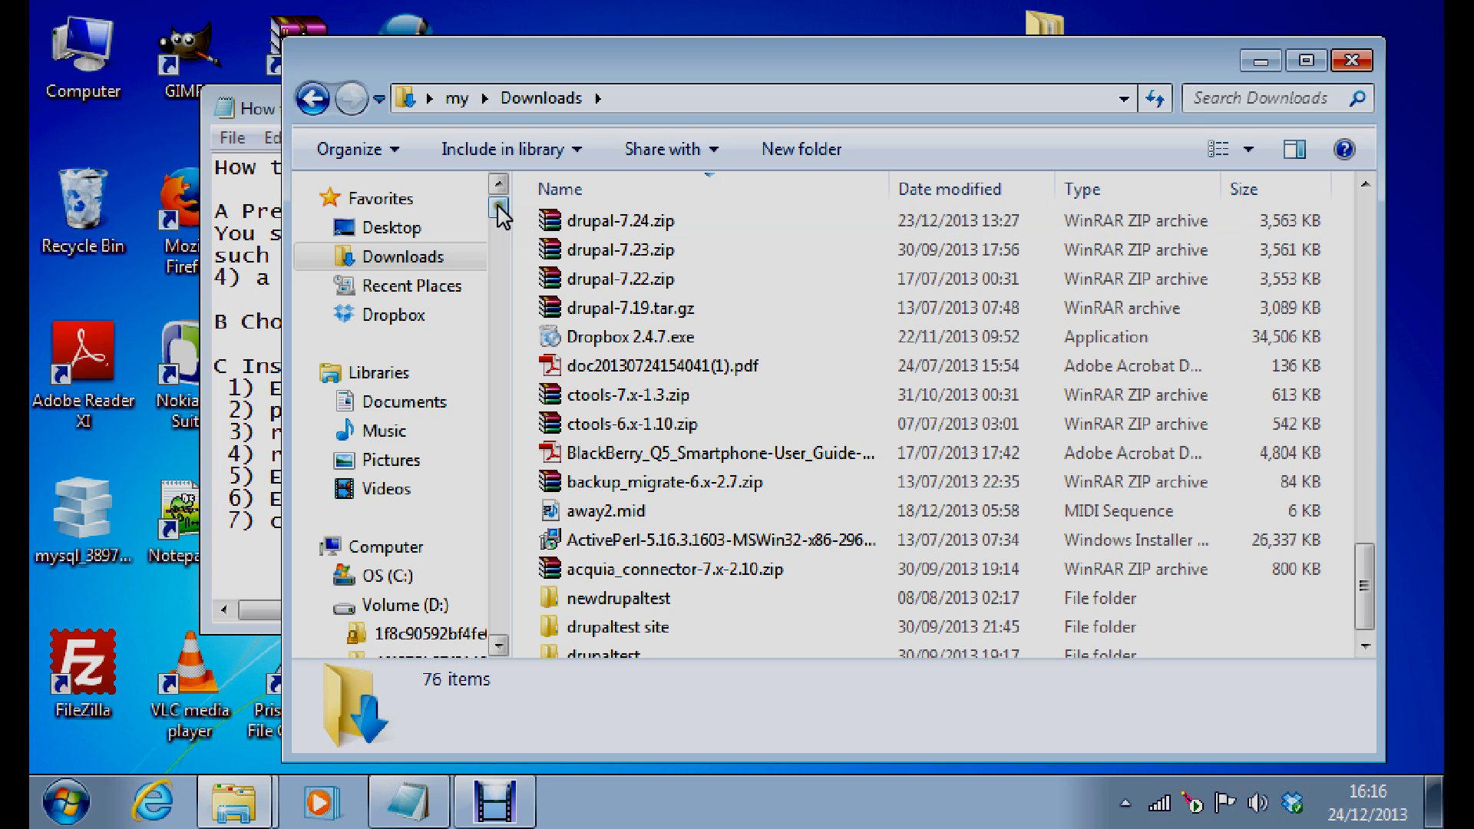
Open the Unzipped drupal 7.22- folder on Volume (D:) from the navigation pane
{"action": "left_click_drag", "start_coordinate": [498, 202], "coordinate": [506, 532]}
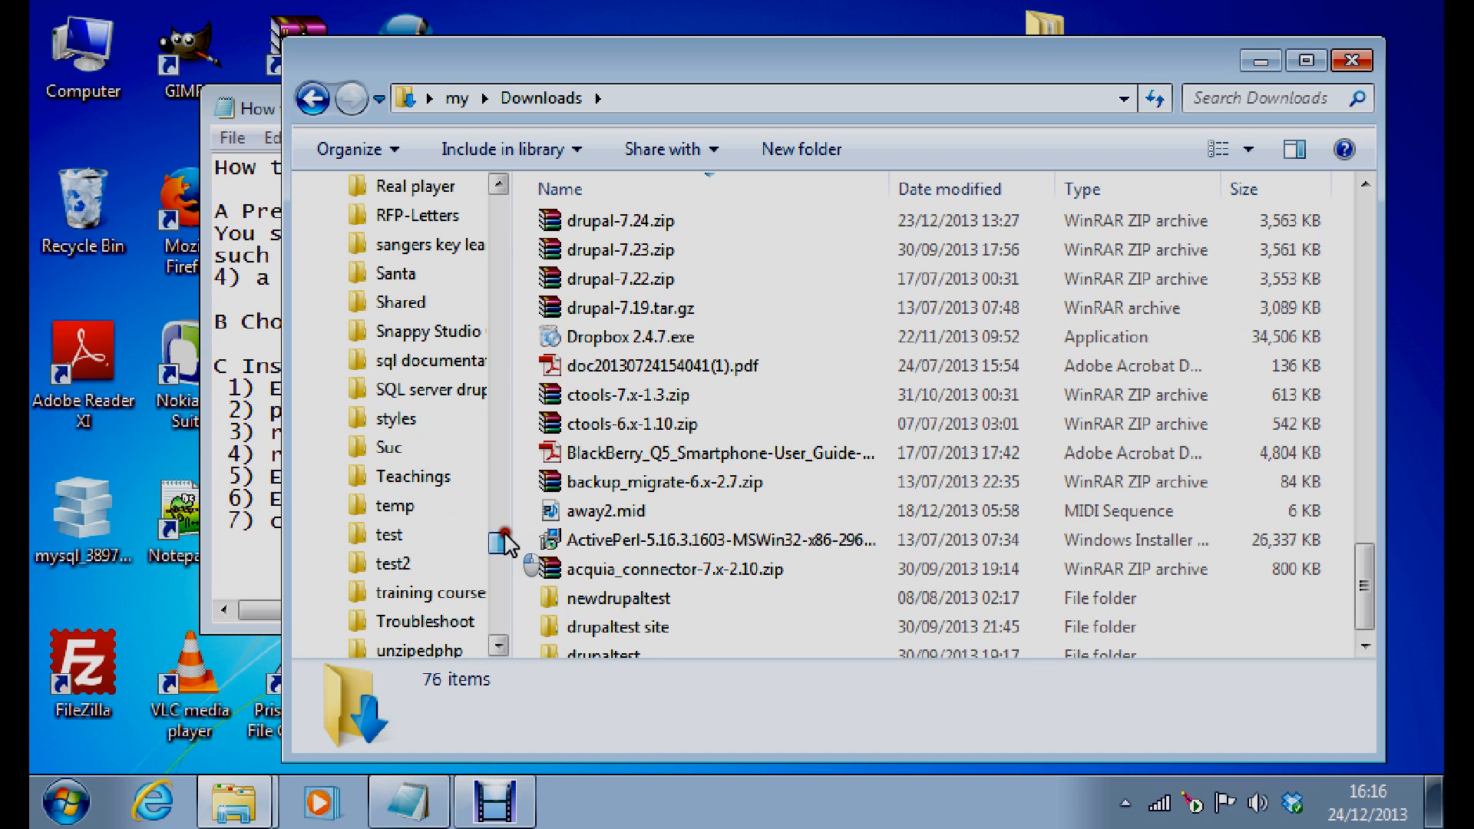
{"action": "left_click_drag", "start_coordinate": [504, 542], "coordinate": [507, 568]}
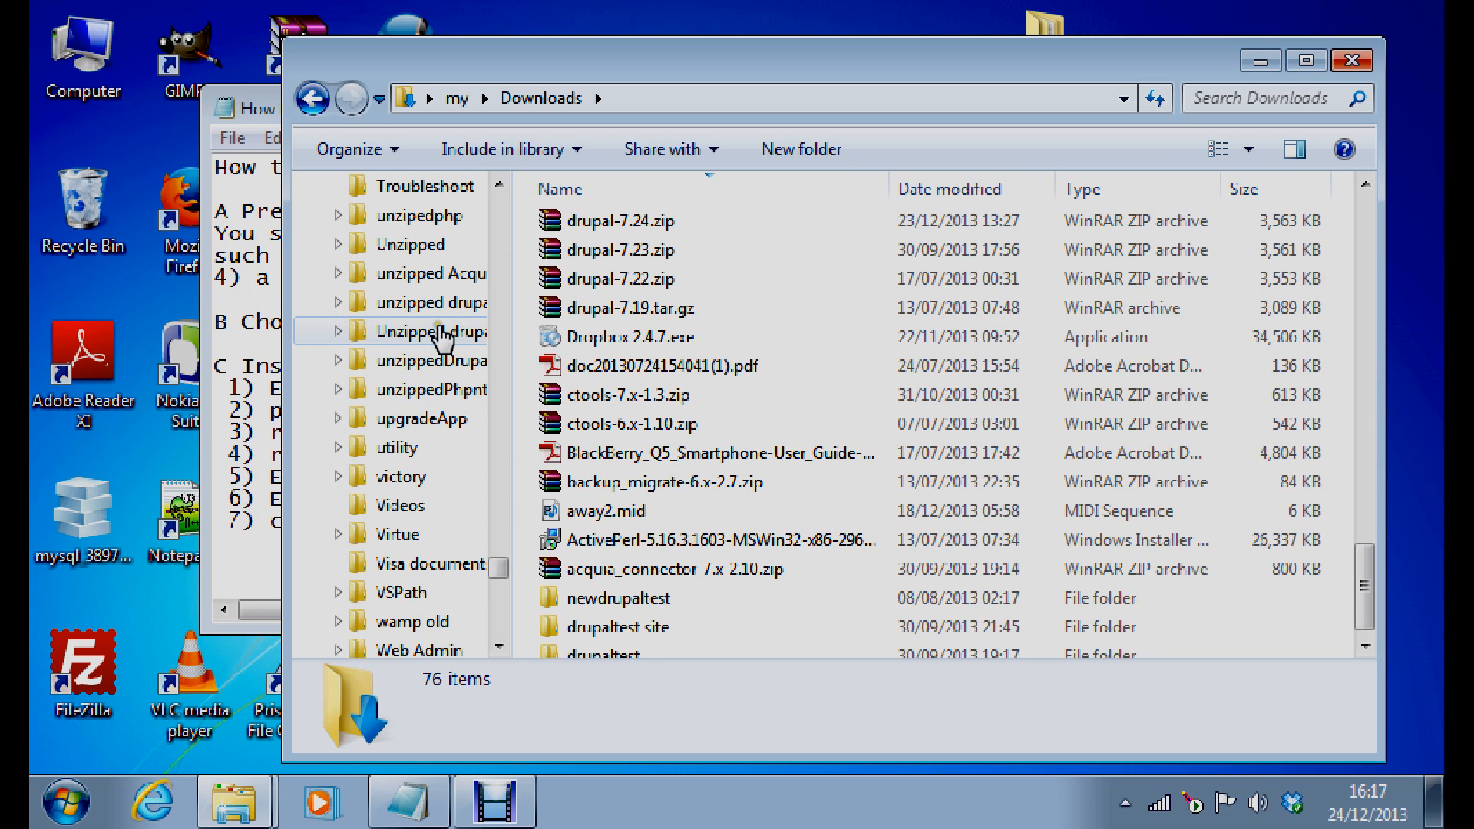
{"action": "left_click", "coordinate": [440, 333]}
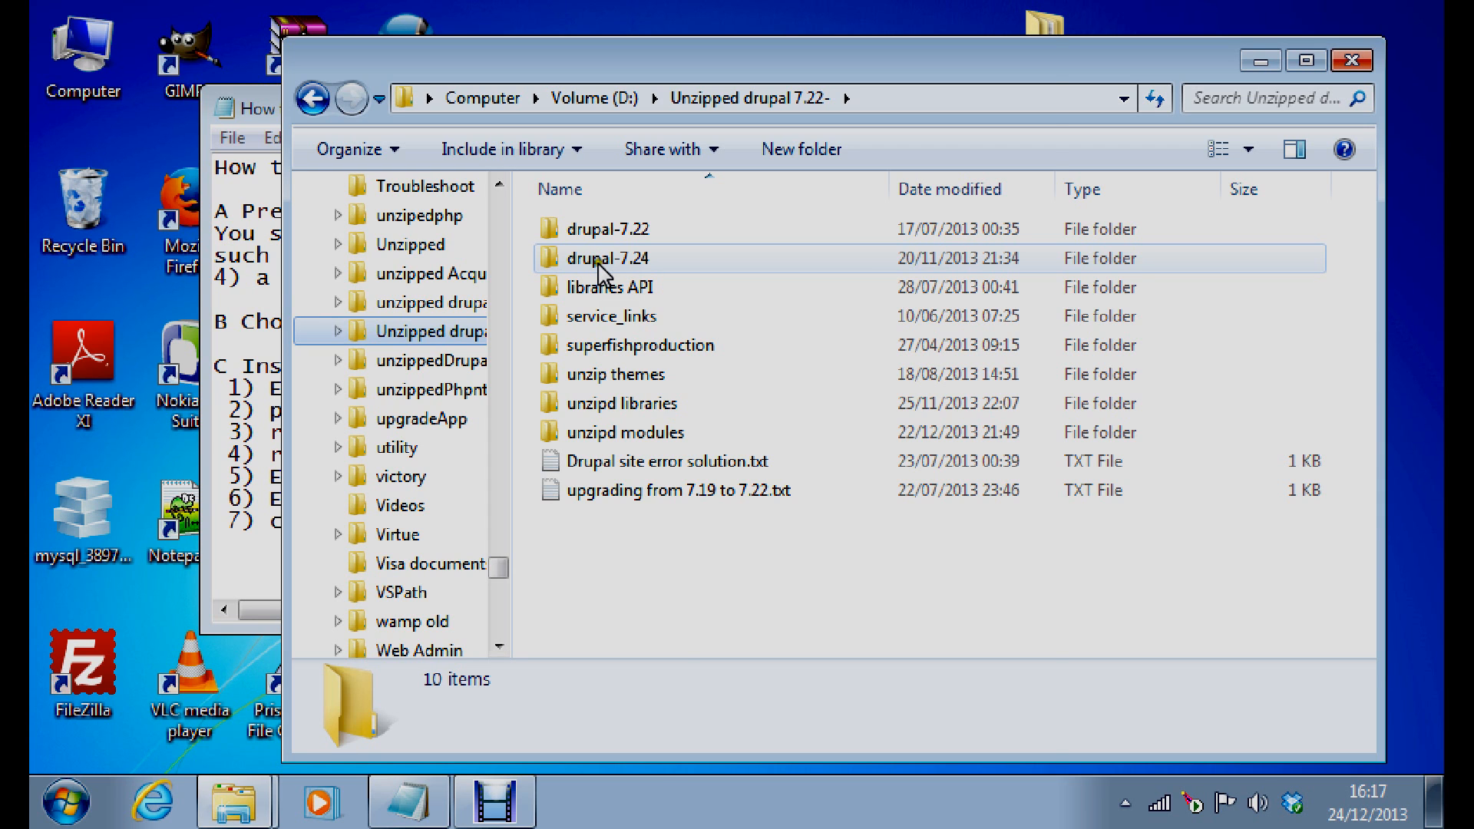
Expand drive OS (C:) and its Program Files folder in the navigation pane
{"action": "right_click", "coordinate": [598, 268]}
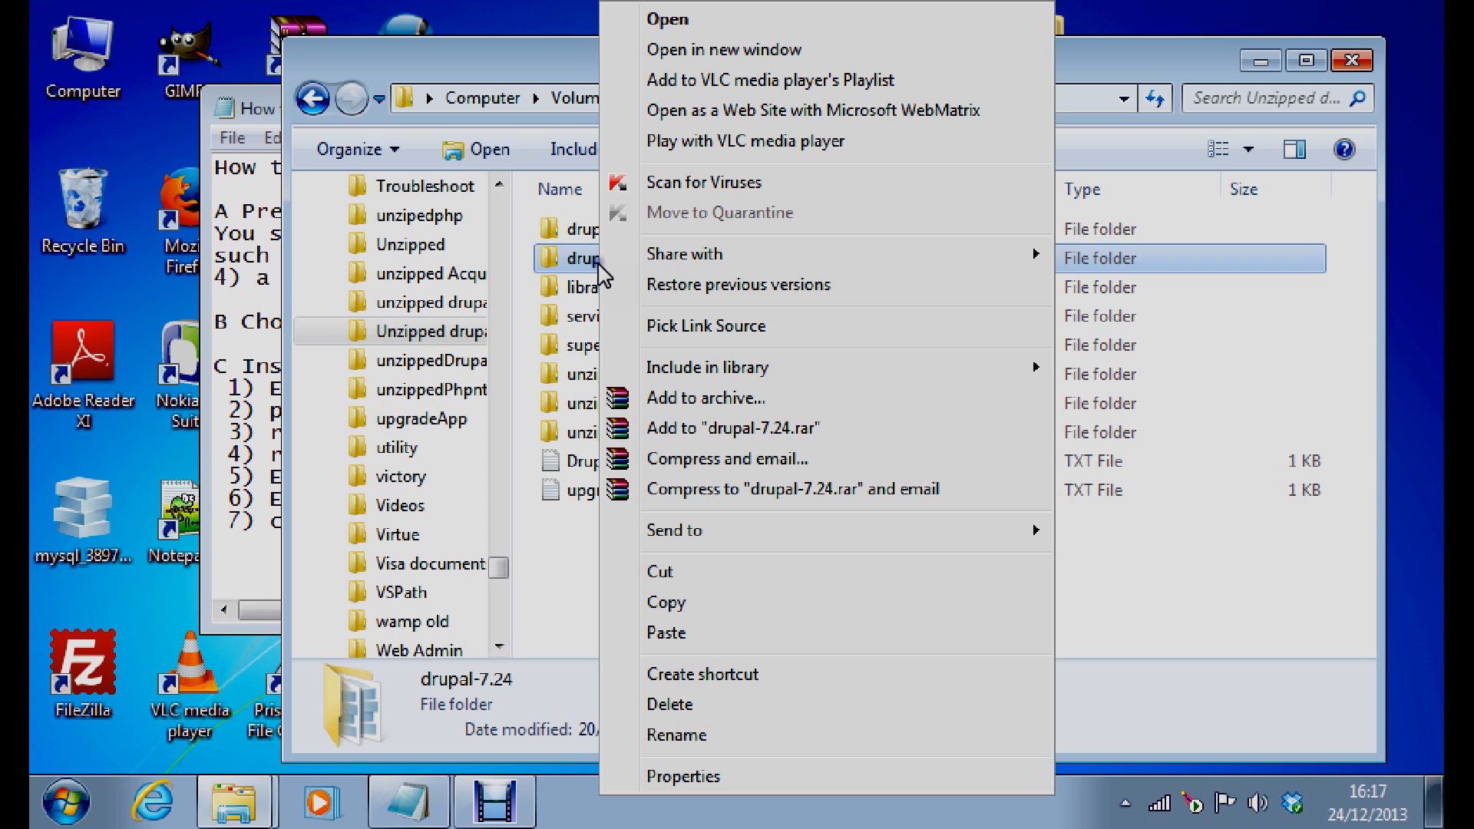
{"action": "left_click", "coordinate": [681, 600]}
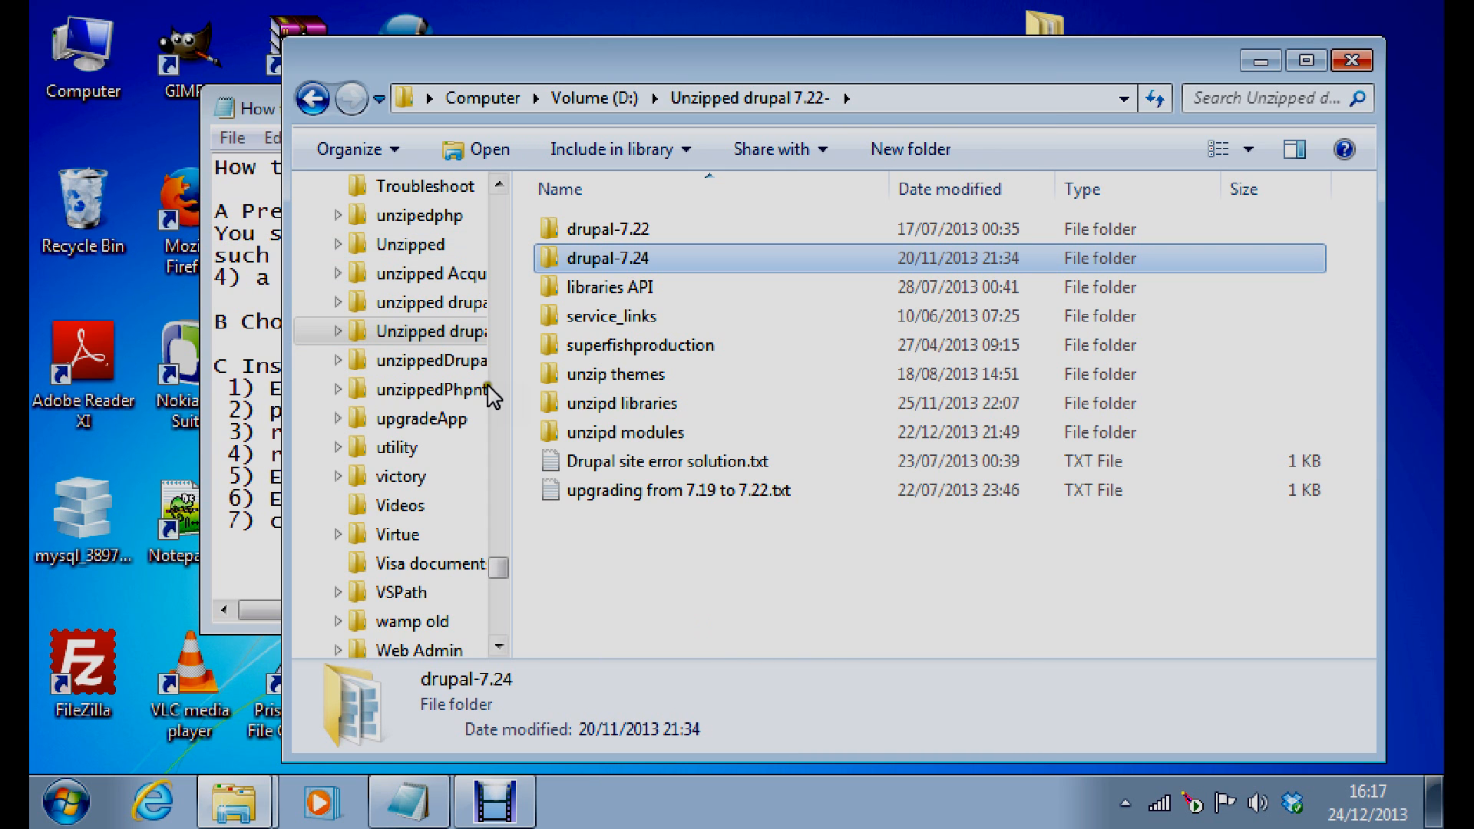
{"action": "left_click_drag", "start_coordinate": [499, 568], "coordinate": [287, 237]}
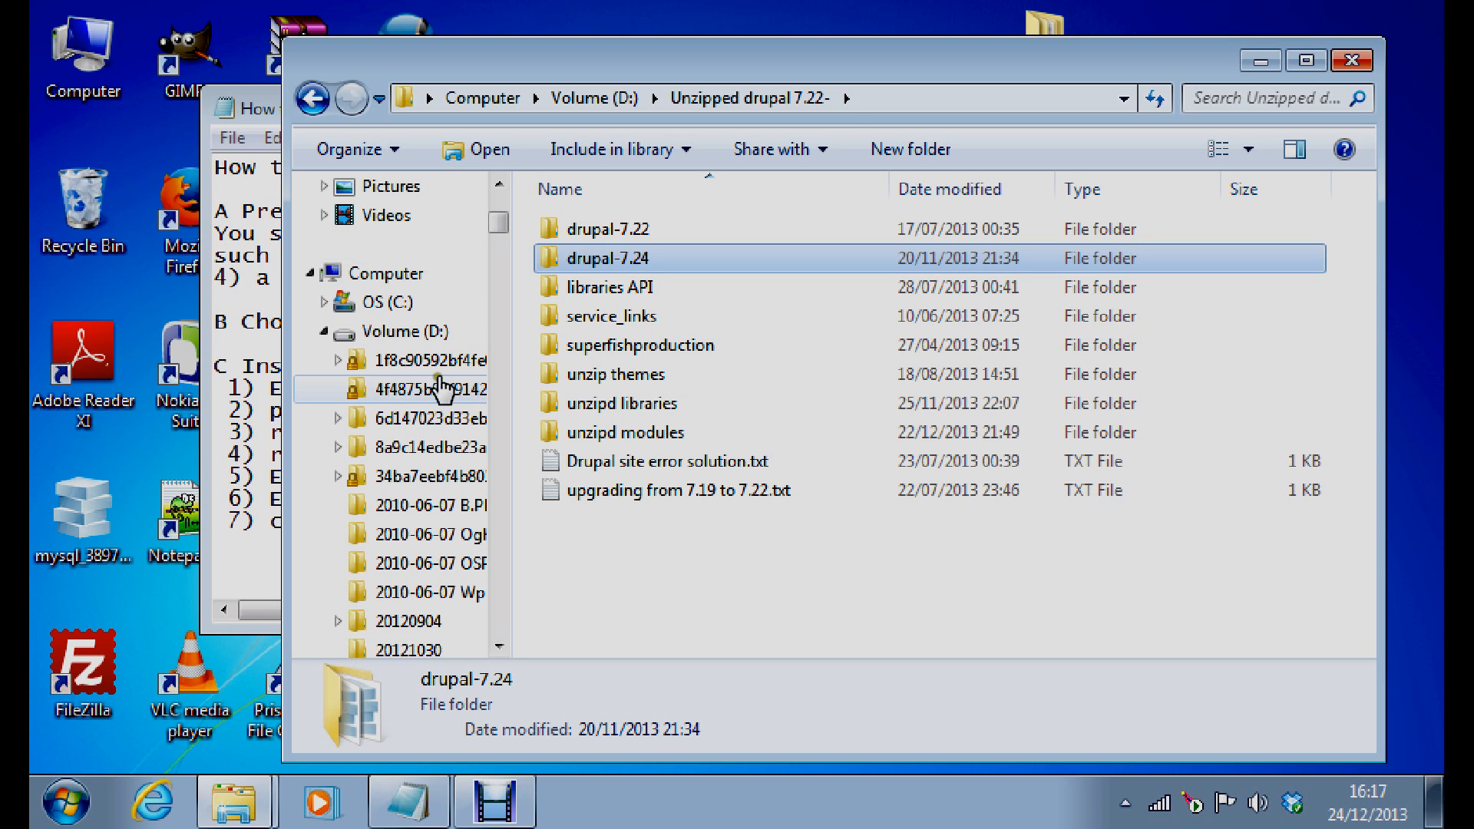
{"action": "left_click", "coordinate": [325, 305]}
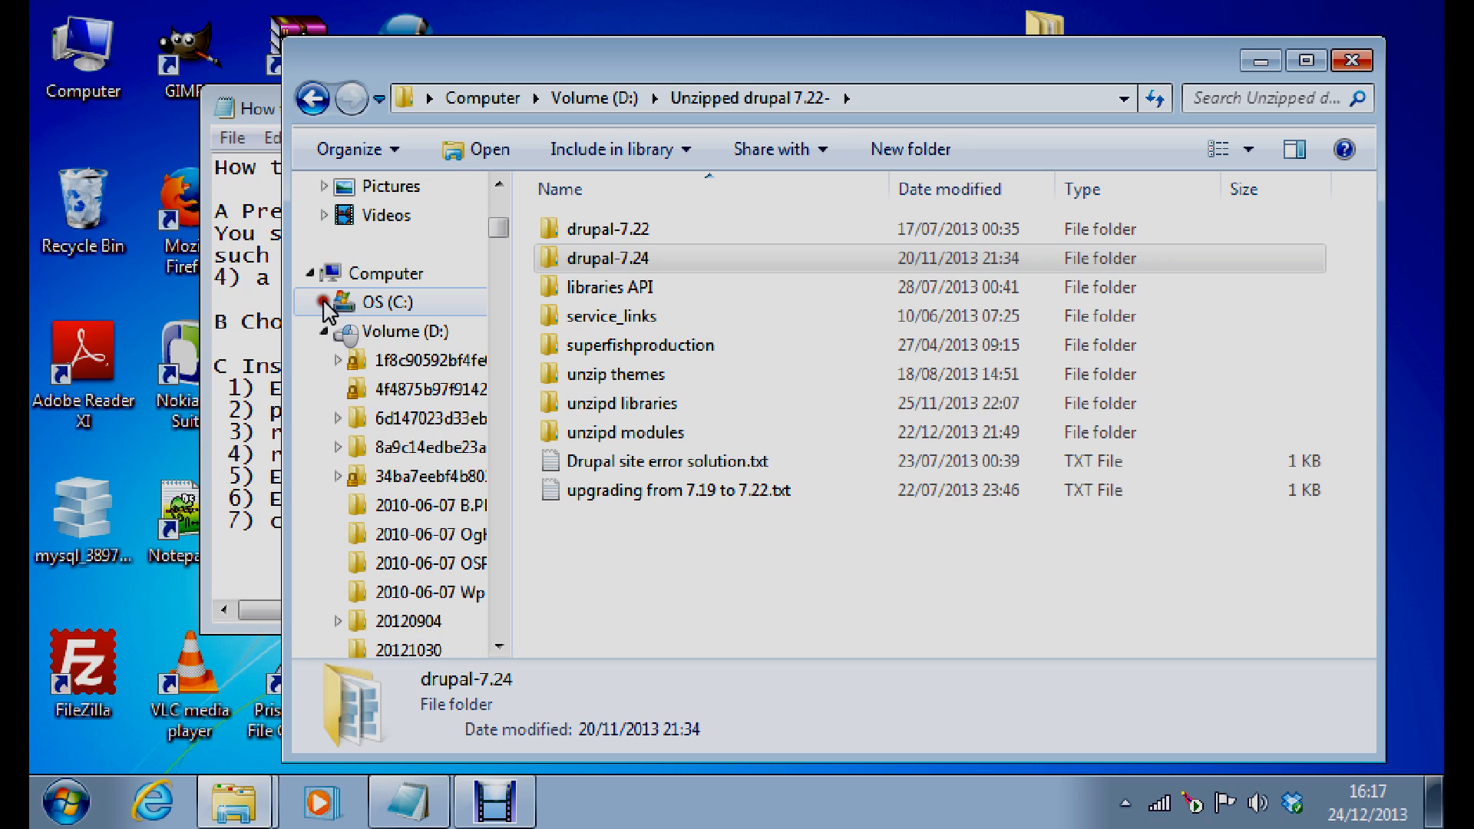
{"action": "left_click", "coordinate": [325, 305]}
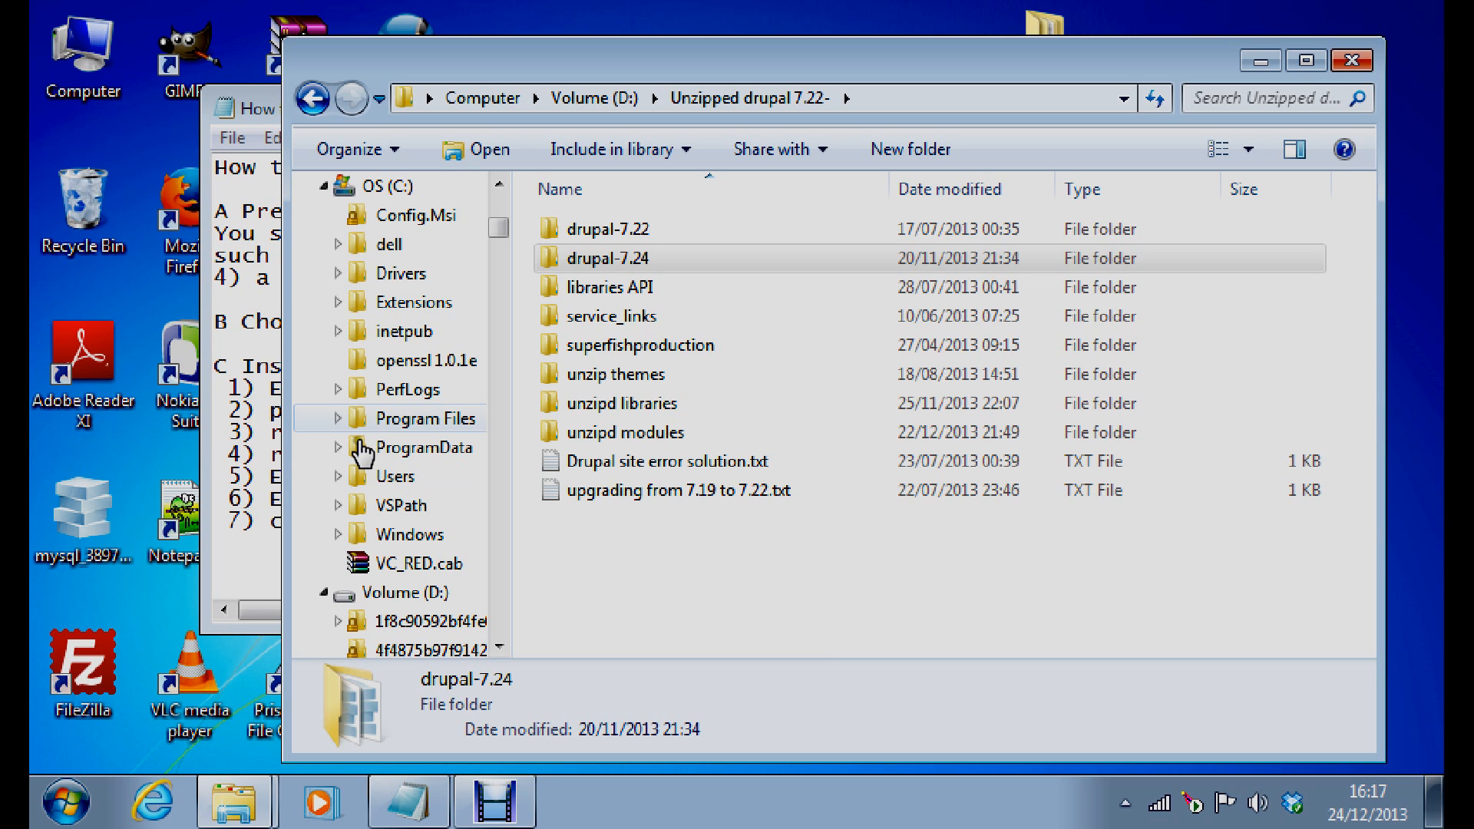
{"action": "left_click", "coordinate": [336, 416]}
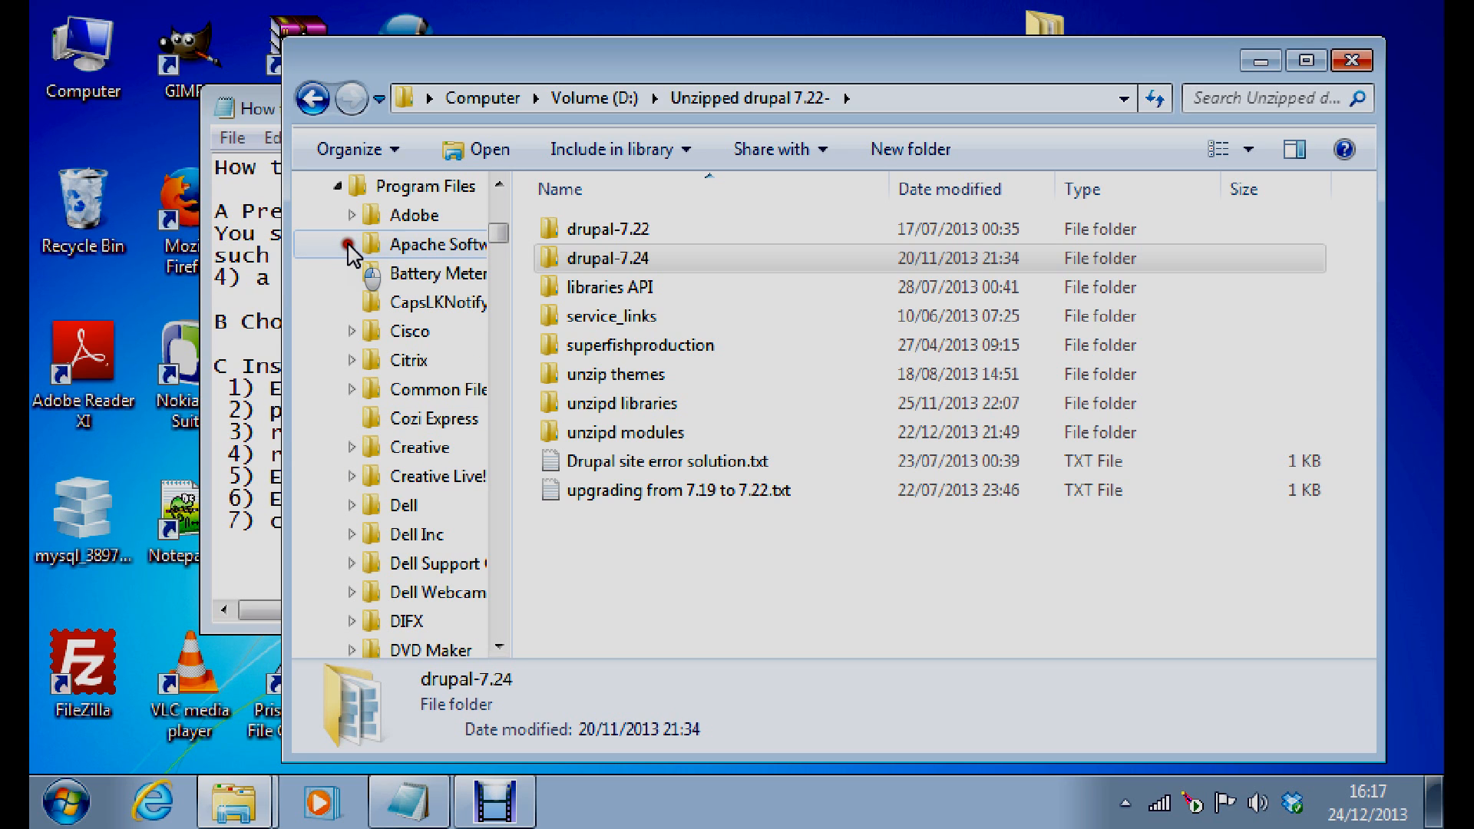
Open Apache Software Foundation\Apache2.2\htdocs and paste the drupal-7.24 folder there
{"action": "left_click", "coordinate": [350, 244]}
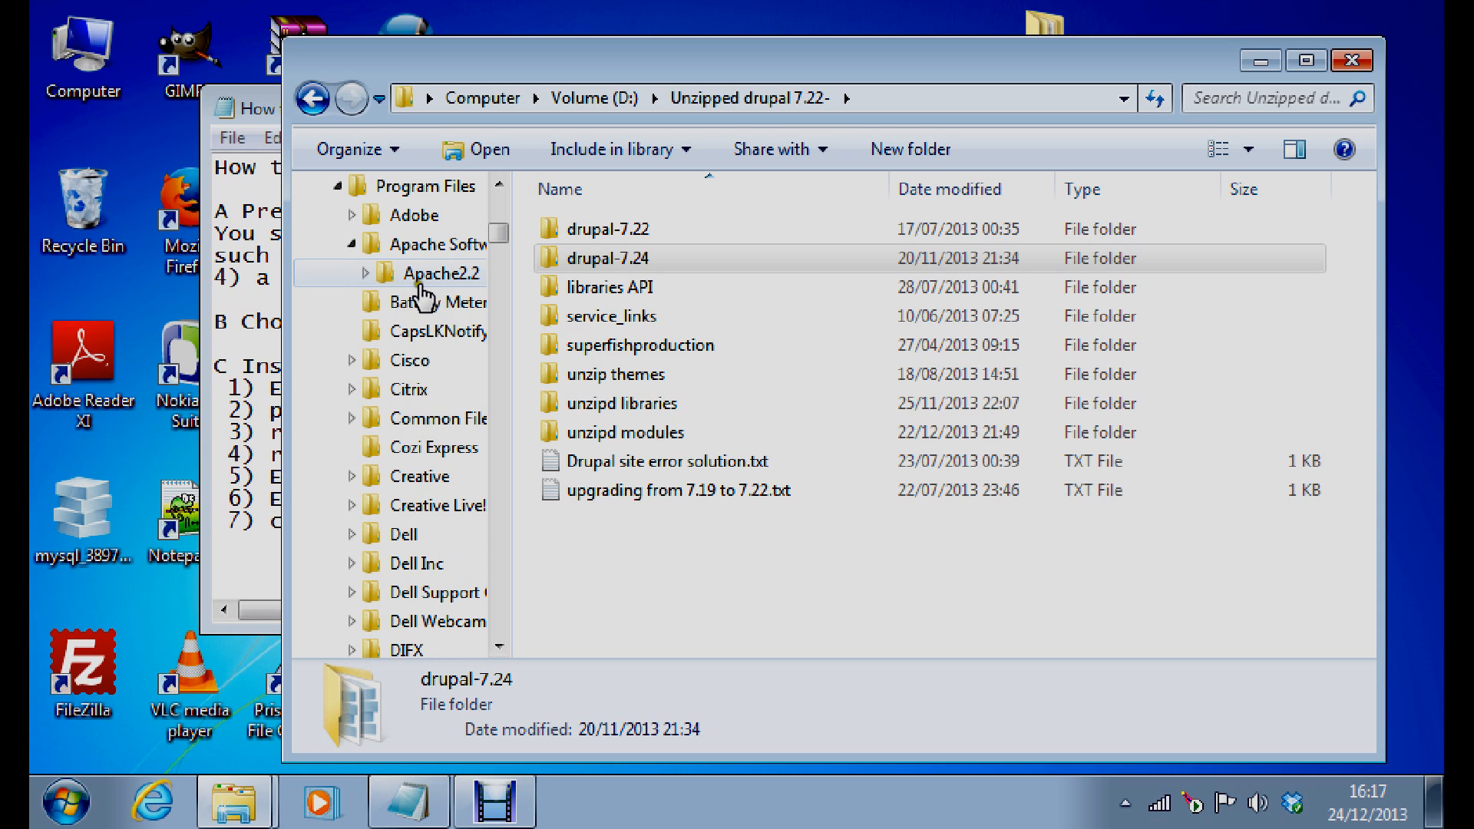
{"action": "left_click", "coordinate": [365, 274]}
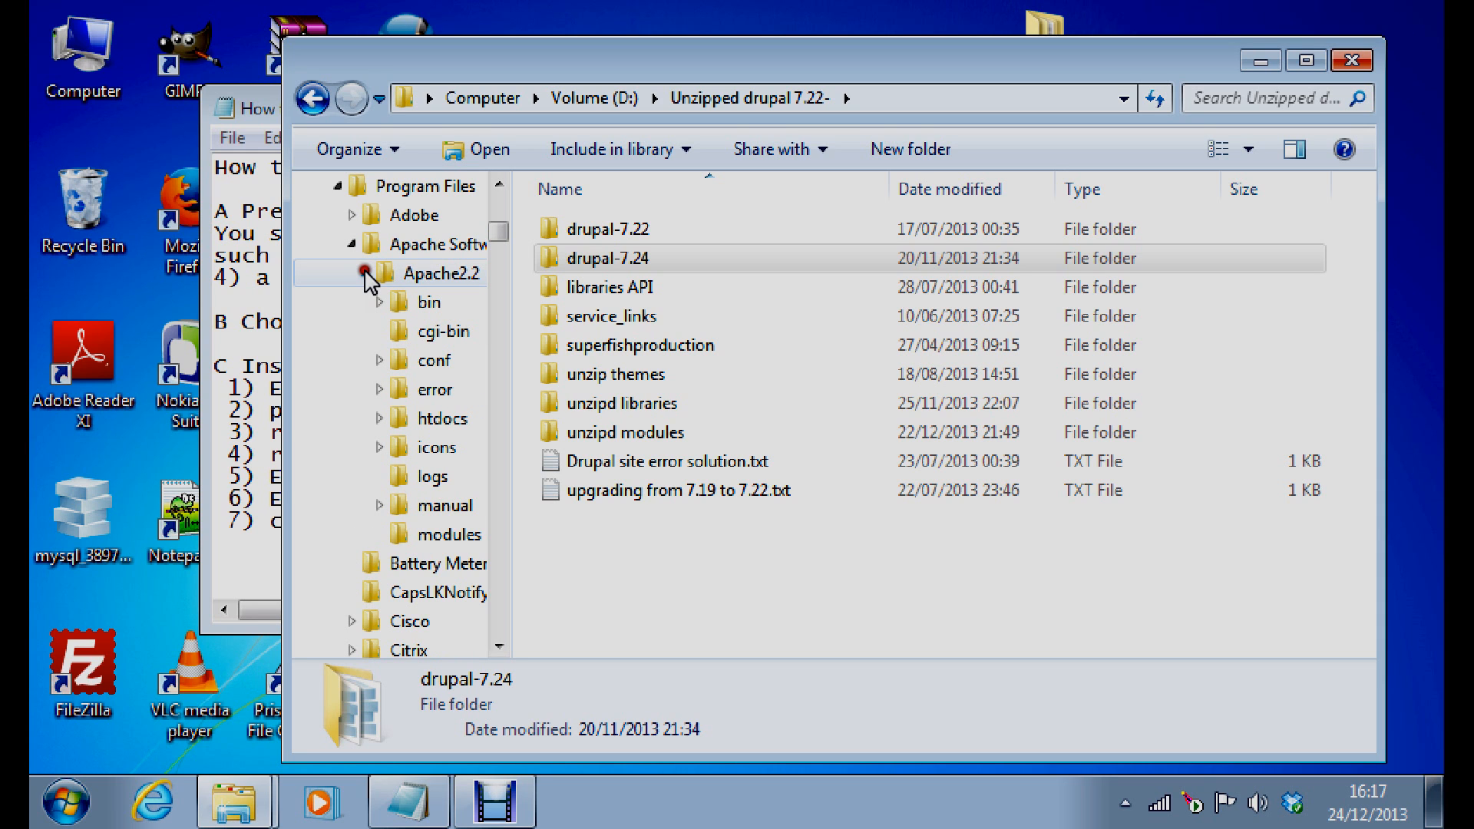
{"action": "left_click", "coordinate": [424, 432]}
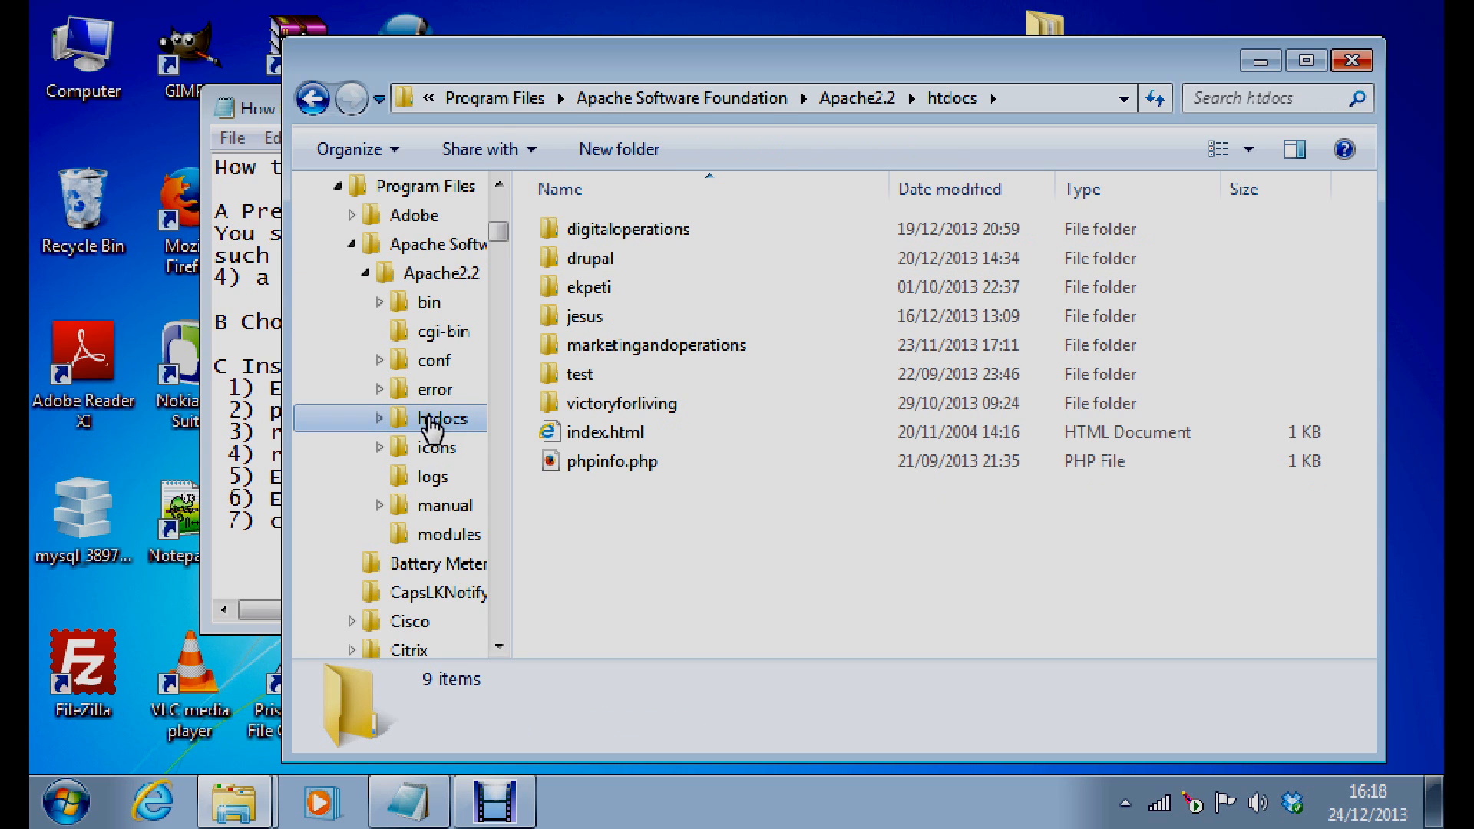
{"action": "right_click", "coordinate": [787, 513]}
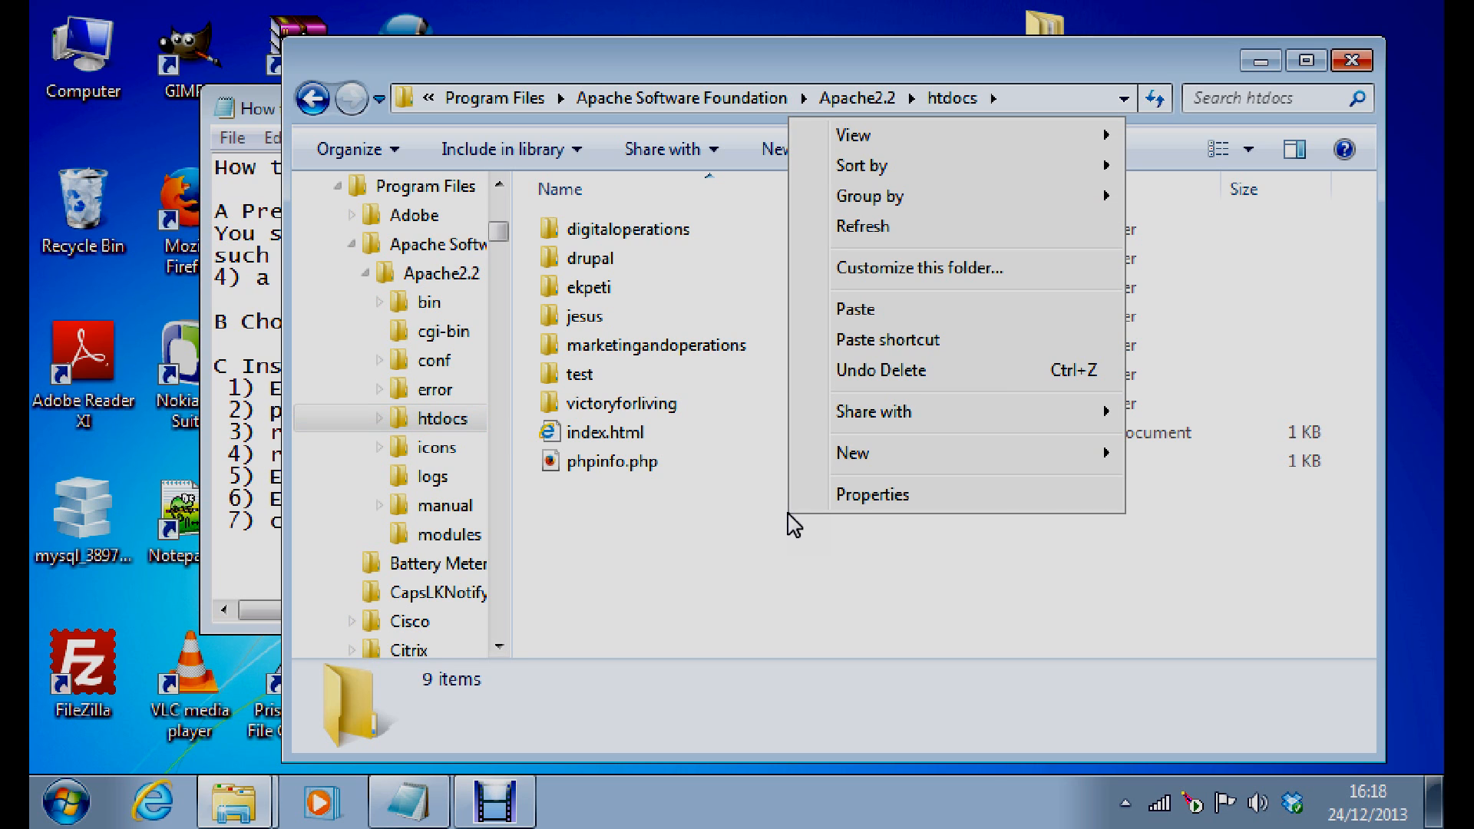
{"action": "left_click", "coordinate": [857, 310]}
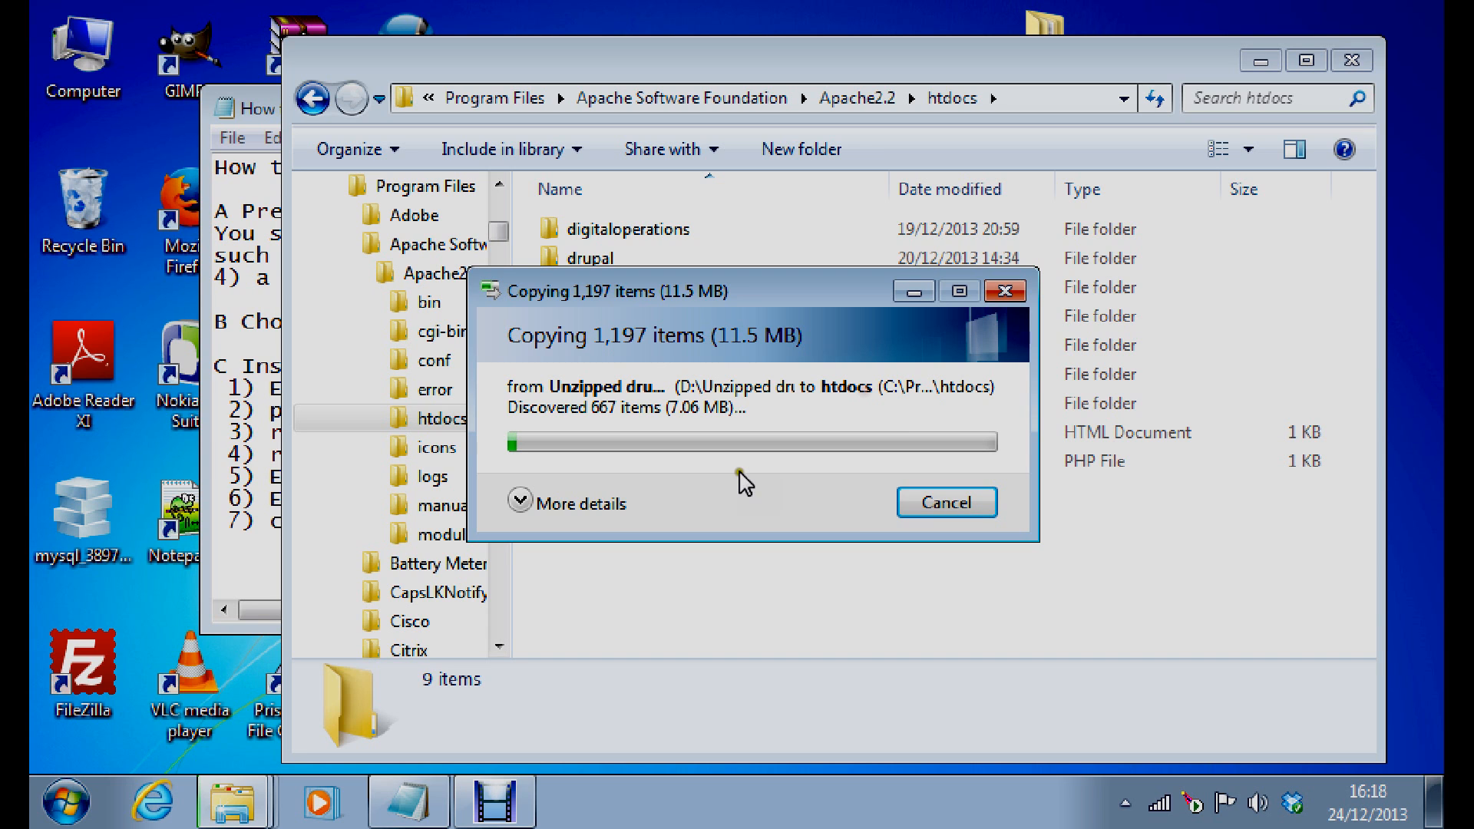
Review the Notepad setup notes during the copy, then return to the htdocs window
{"action": "left_click", "coordinate": [251, 111]}
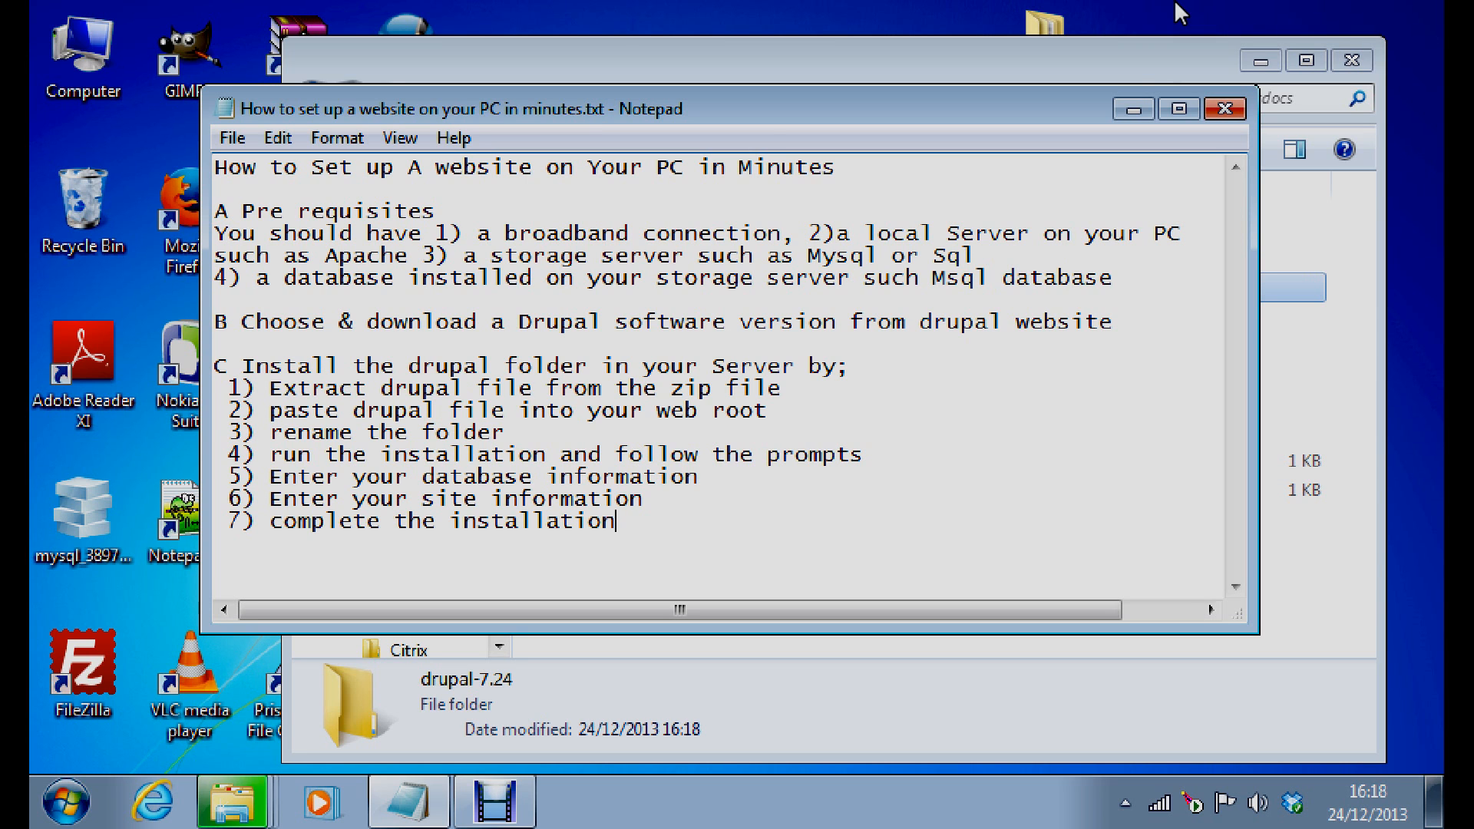
{"action": "left_click", "coordinate": [1137, 65]}
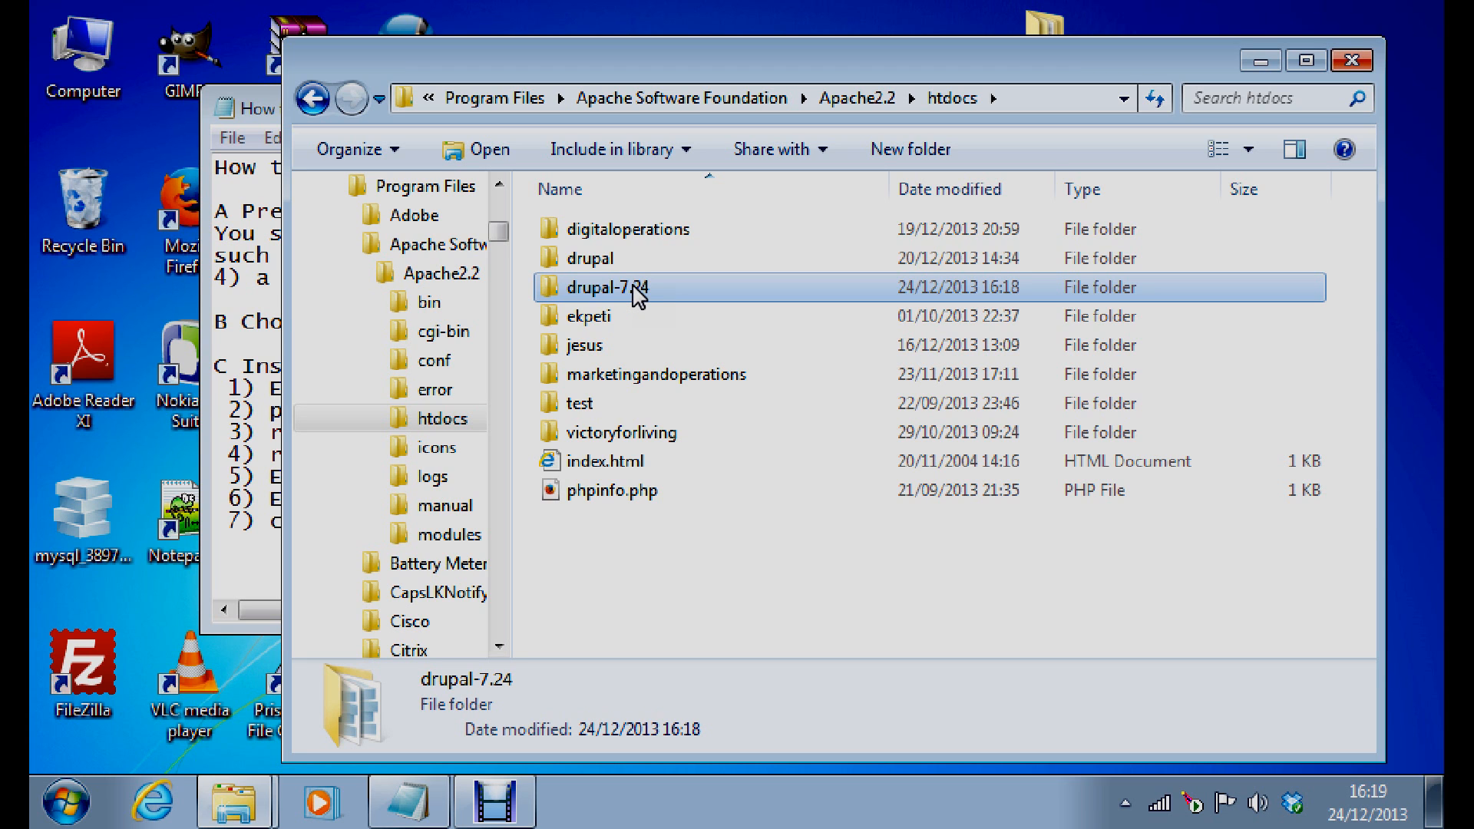
Rename drupal-7.24 in htdocs to drupaldemo and minimise Explorer to reveal the notes
{"action": "right_click", "coordinate": [638, 294]}
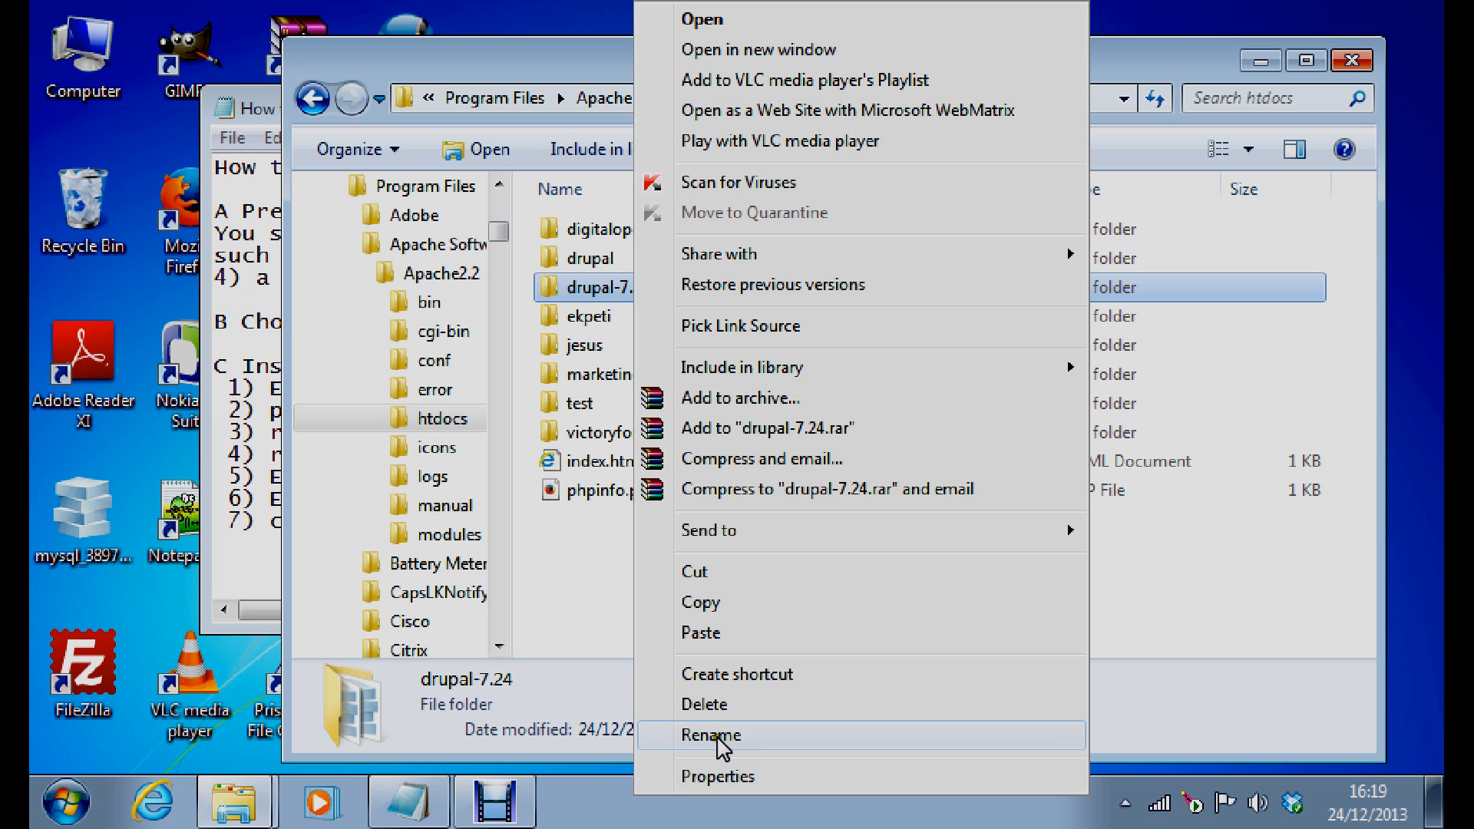
{"action": "left_click", "coordinate": [711, 735]}
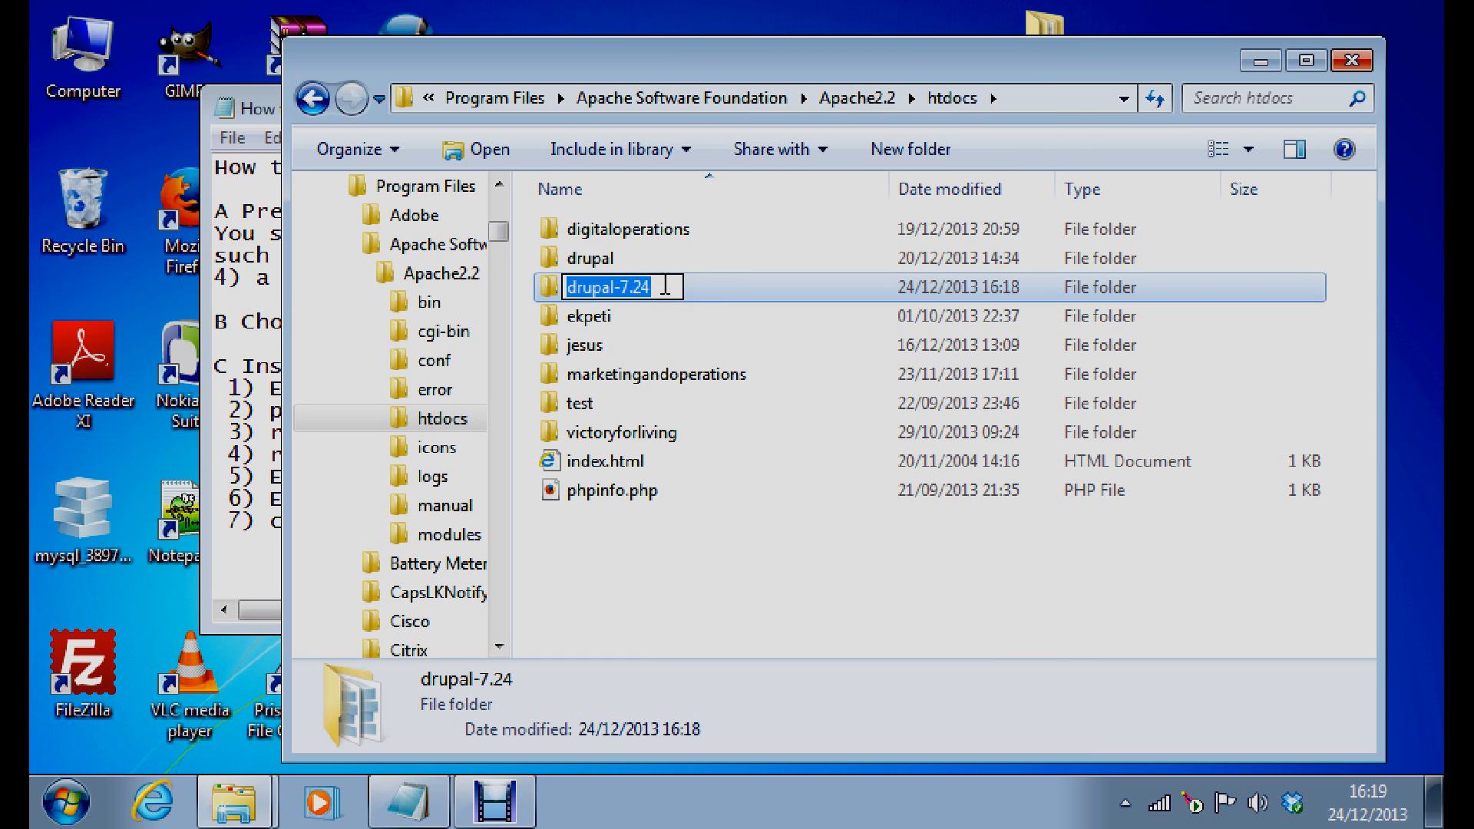
{"action": "type", "text": "drup"}
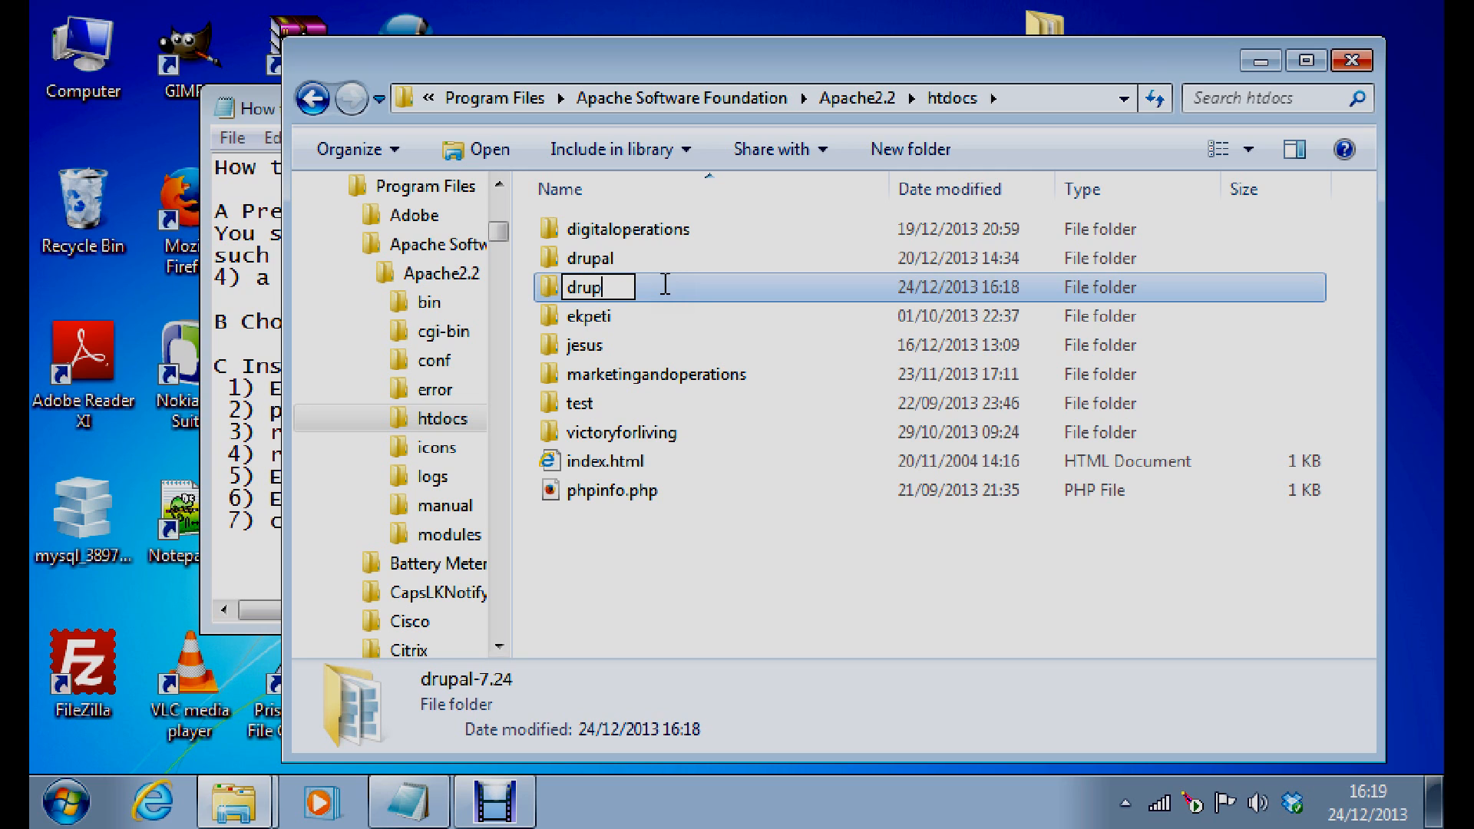
{"action": "type", "text": "aldemo"}
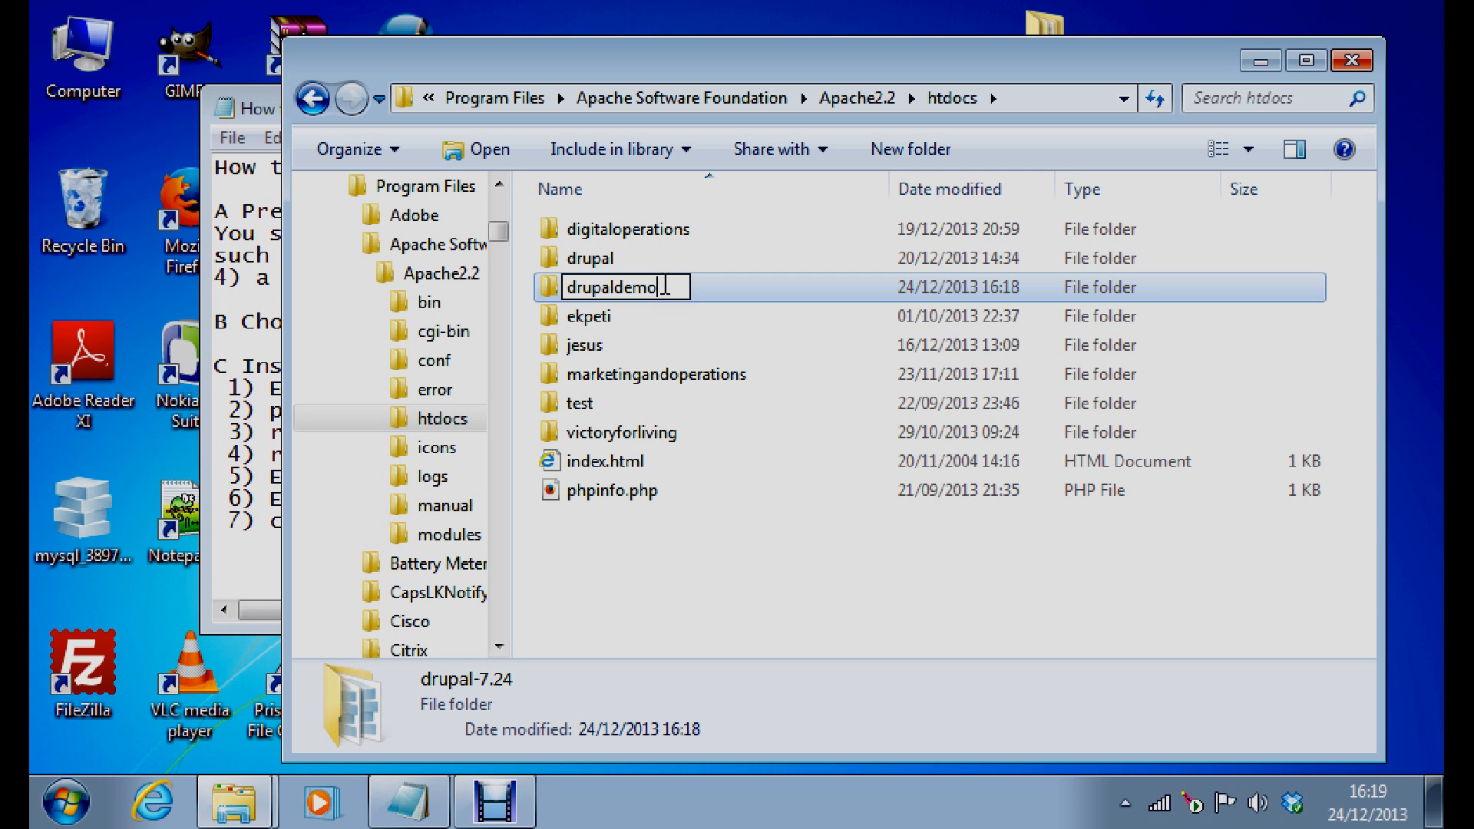
{"action": "left_click", "coordinate": [746, 580]}
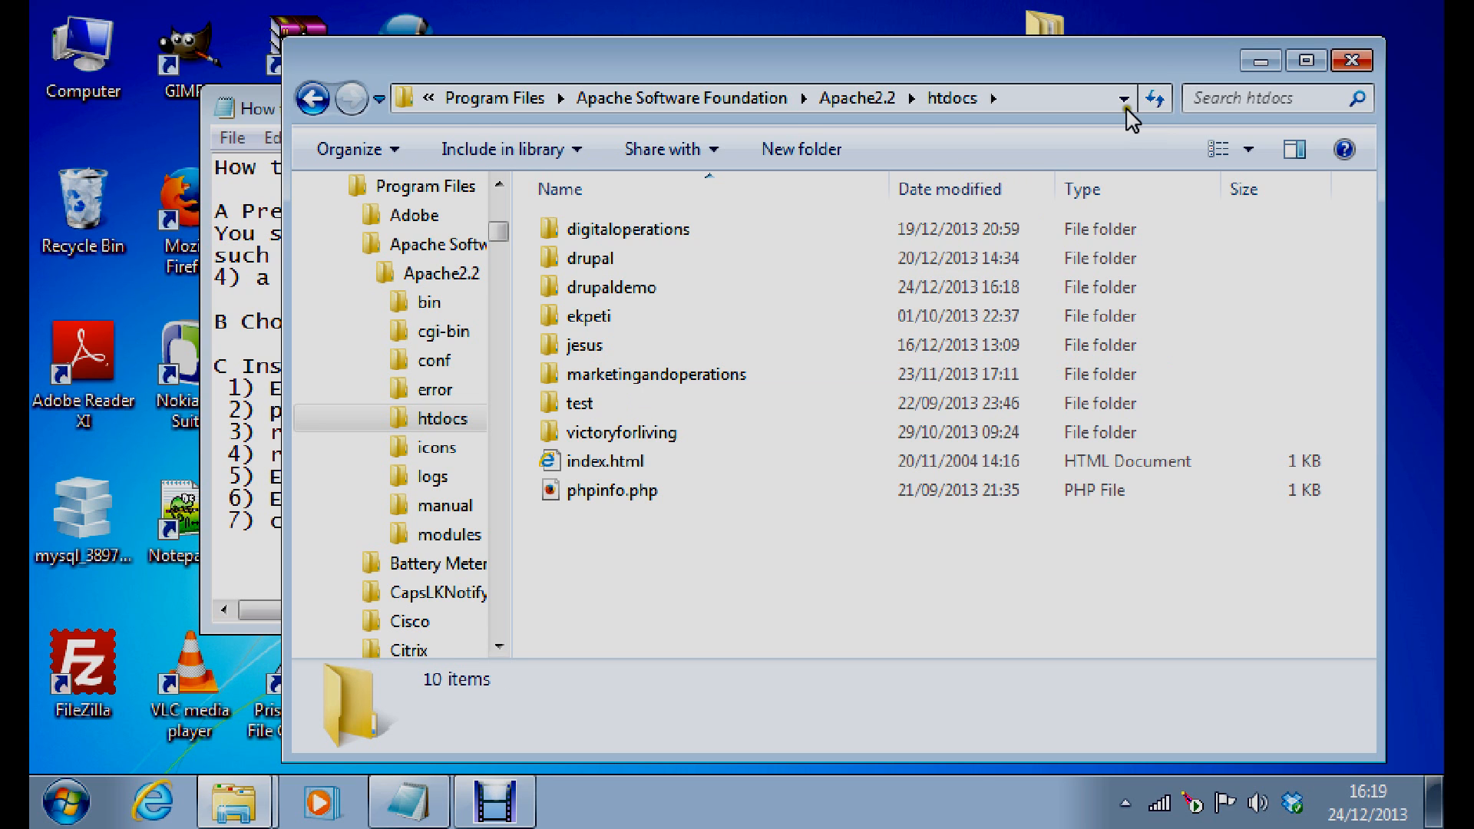
{"action": "left_click", "coordinate": [1261, 61]}
{"action": "left_click", "coordinate": [359, 432]}
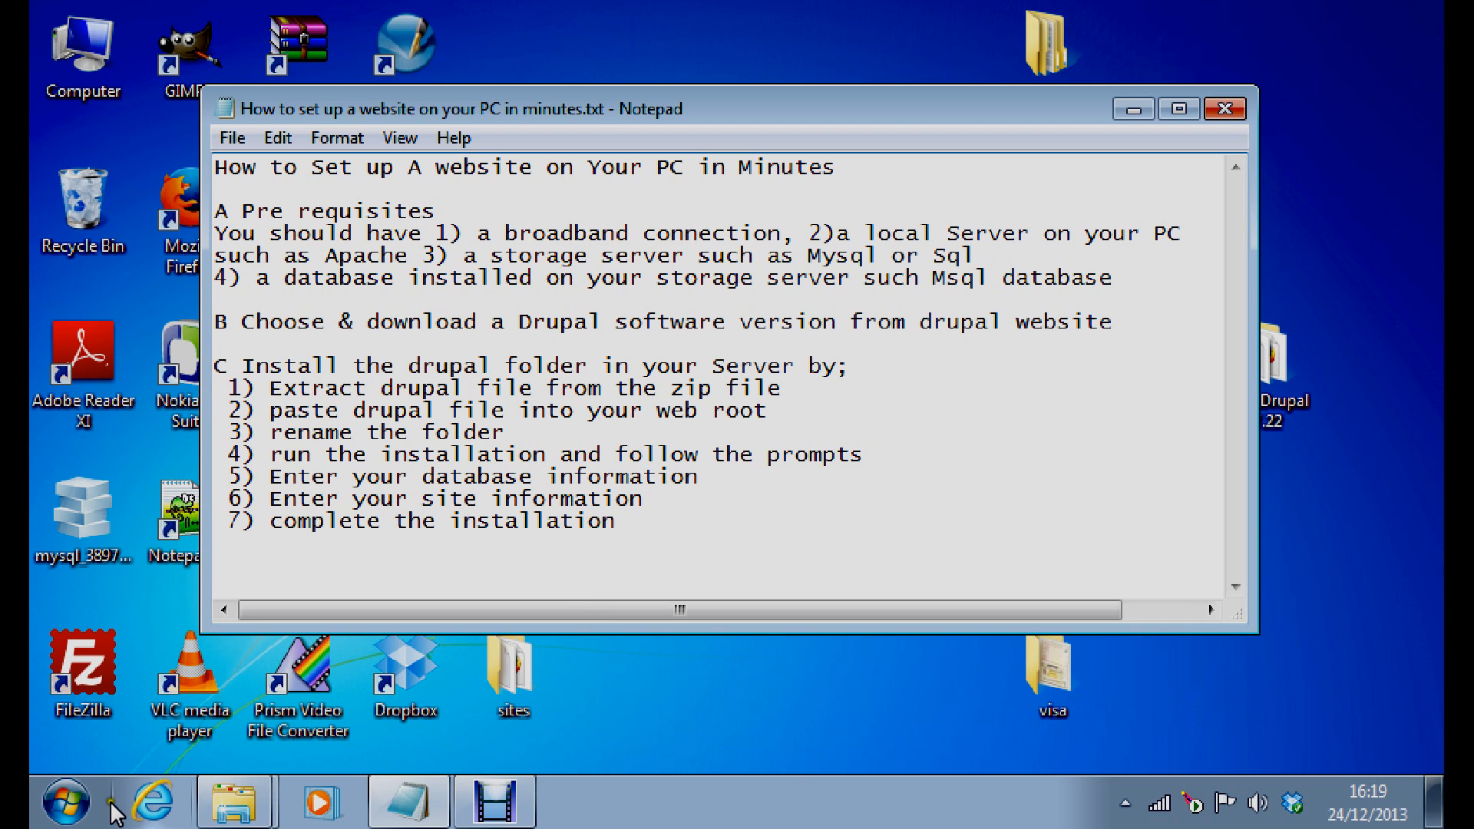
Launch Firefox from the Start menu and enter localhost/drupaldemo in the address bar
{"action": "left_click", "coordinate": [69, 803]}
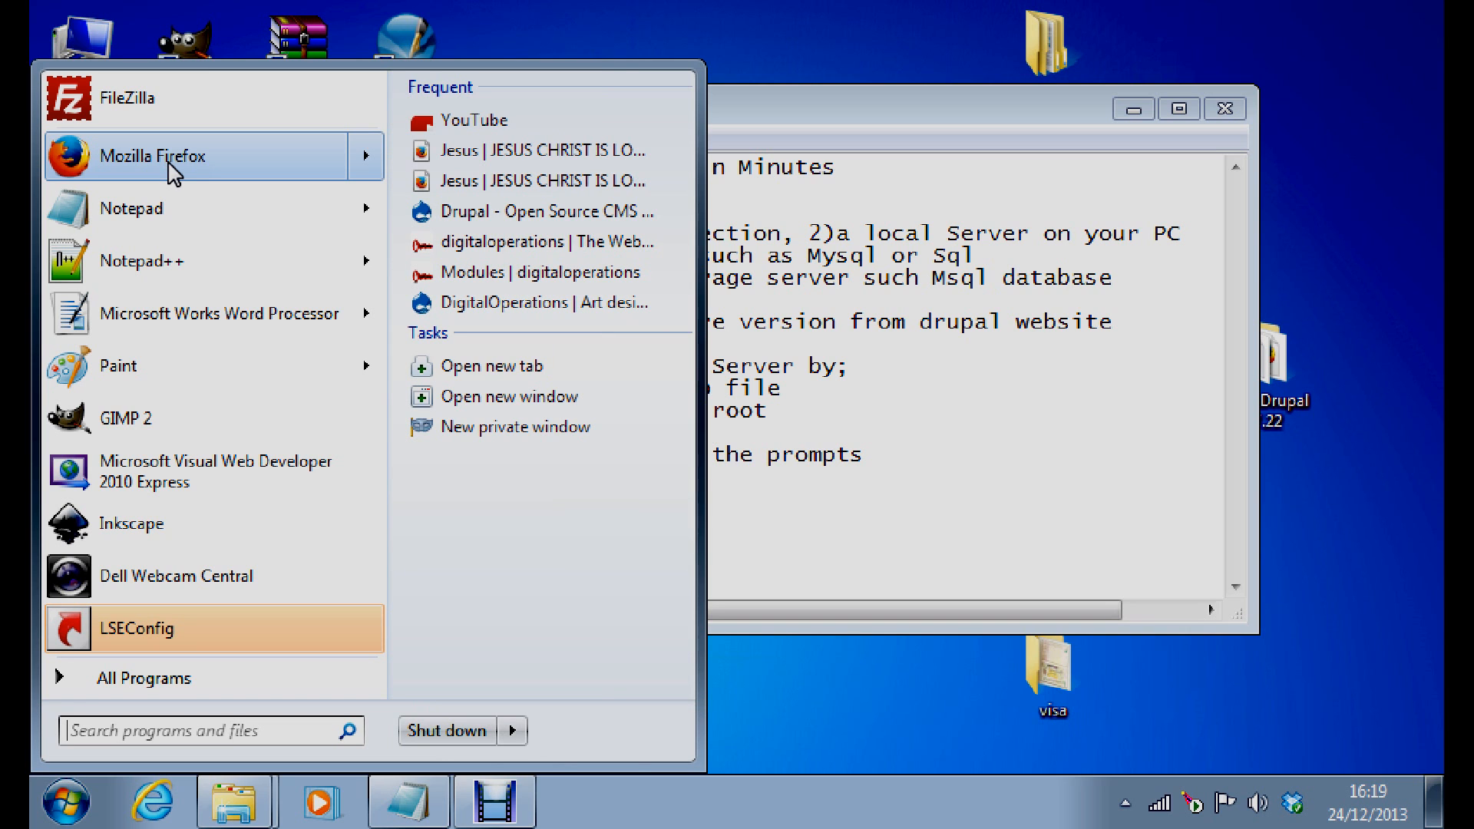
{"action": "left_click", "coordinate": [166, 158]}
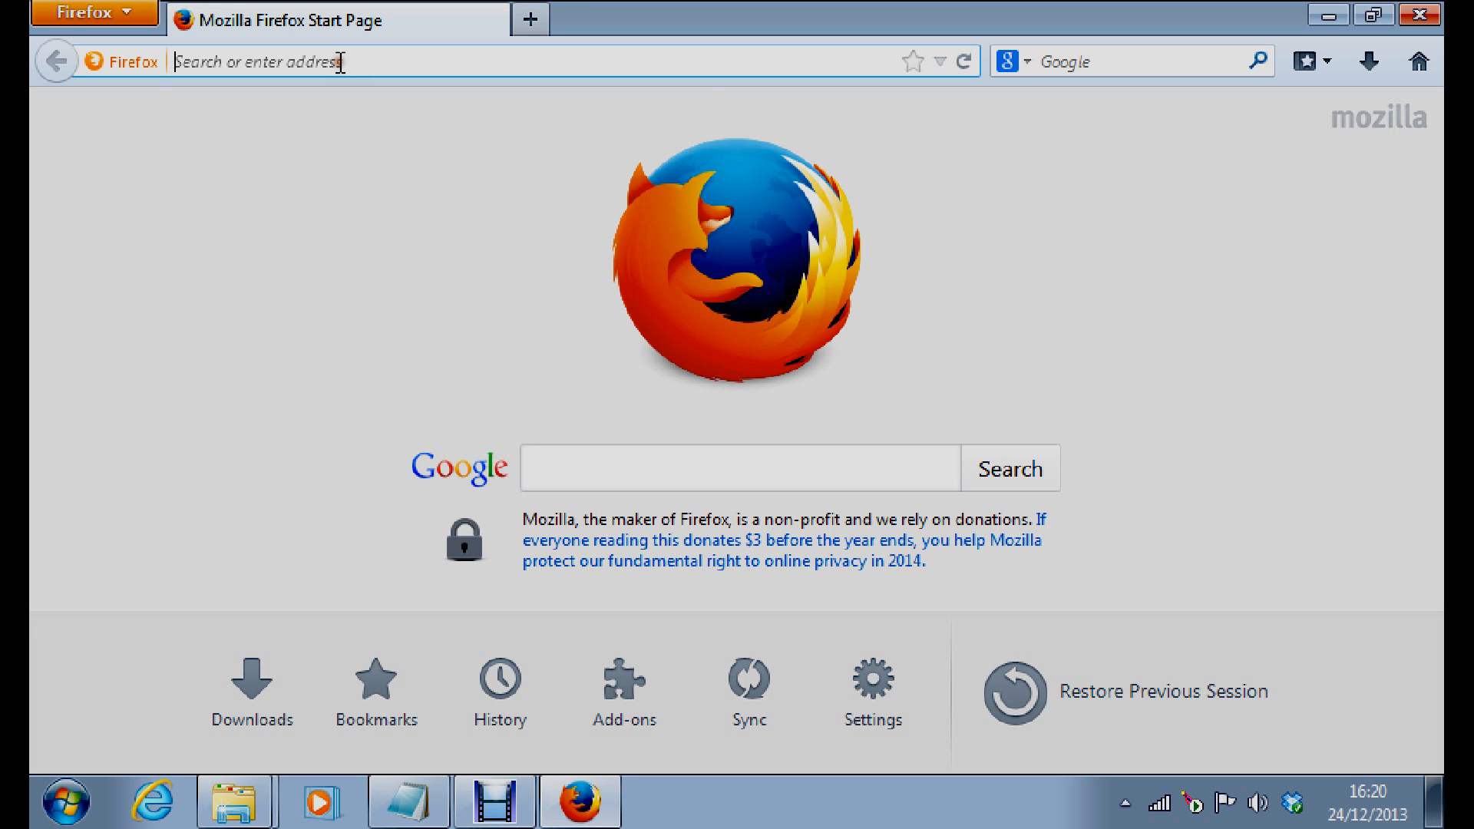
{"action": "type", "text": "localhost/"}
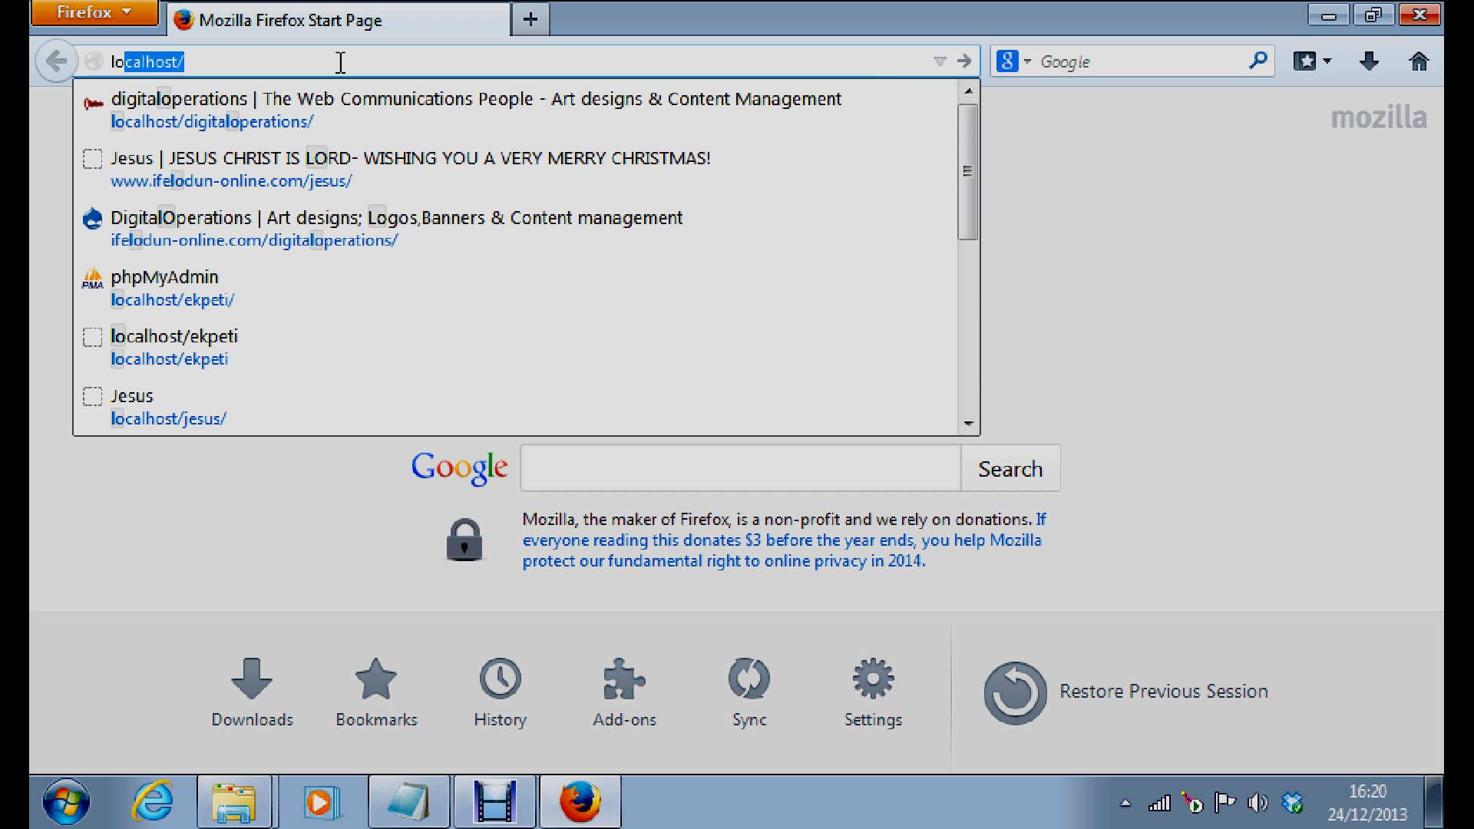
{"action": "left_click", "coordinate": [190, 62]}
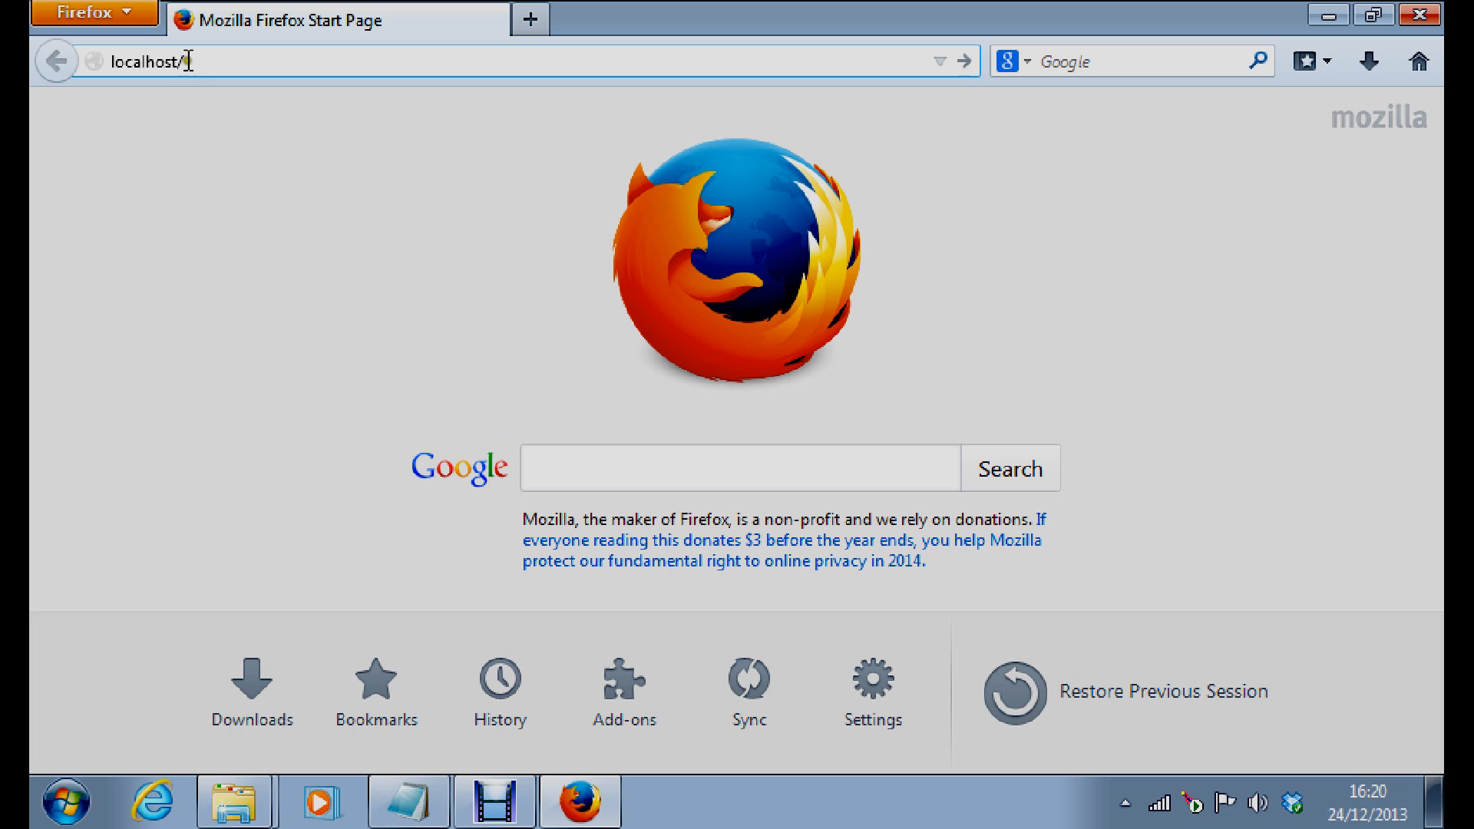
{"action": "type", "text": "de"}
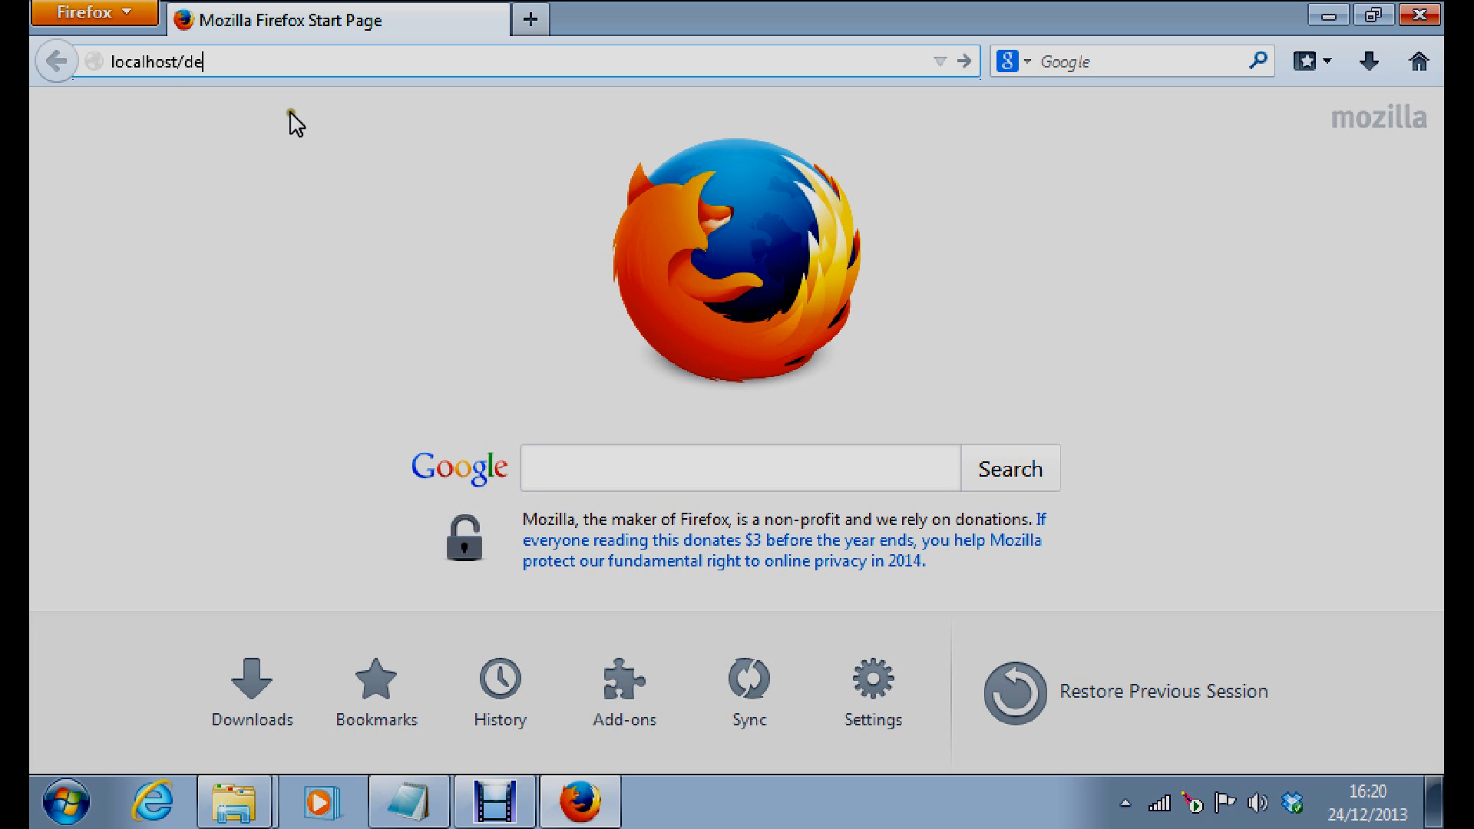
{"action": "key", "text": "BackSpace"}
{"action": "type", "text": "rupaldemo"}
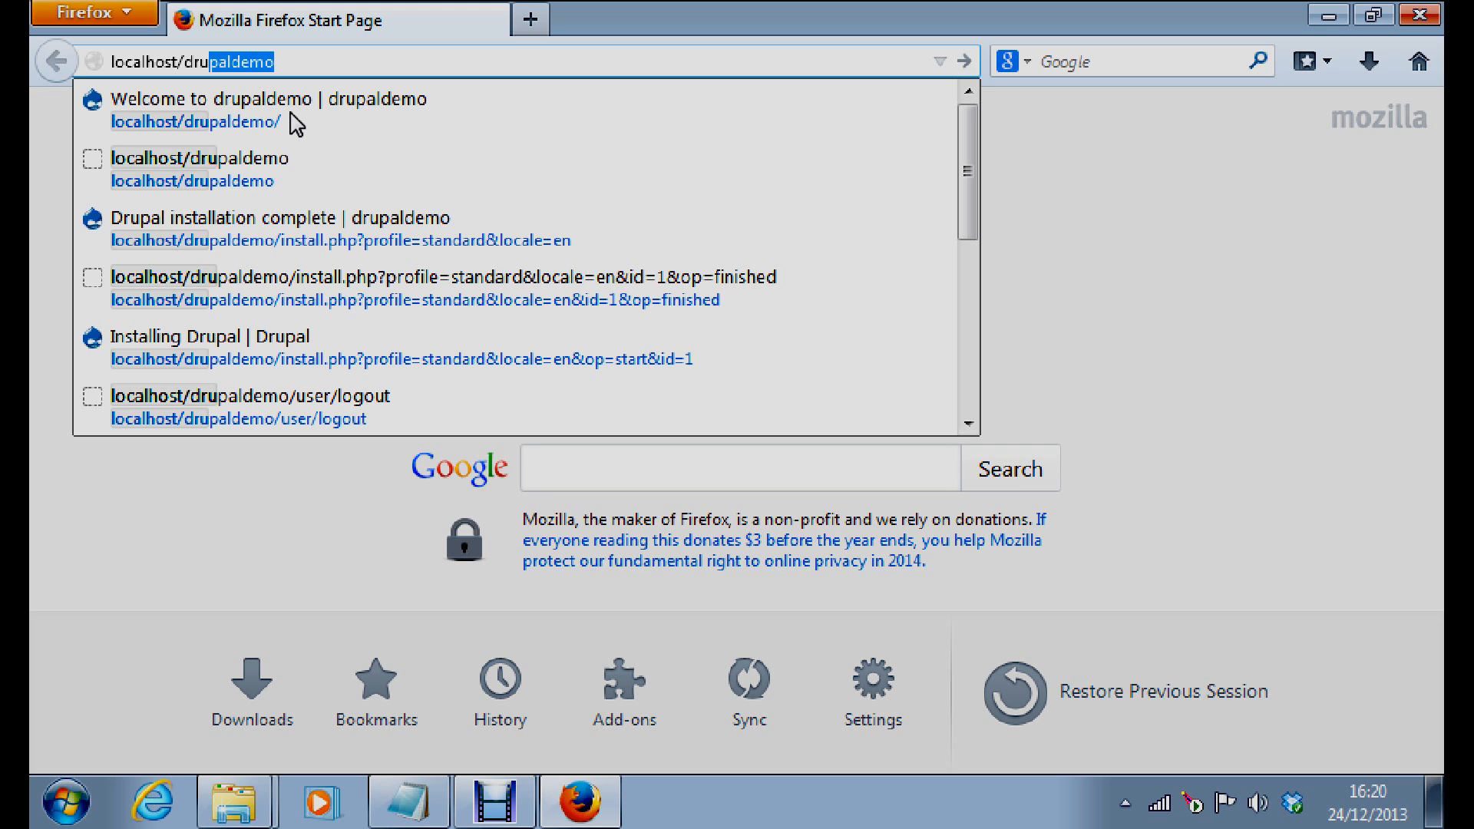
{"action": "left_click", "coordinate": [296, 60]}
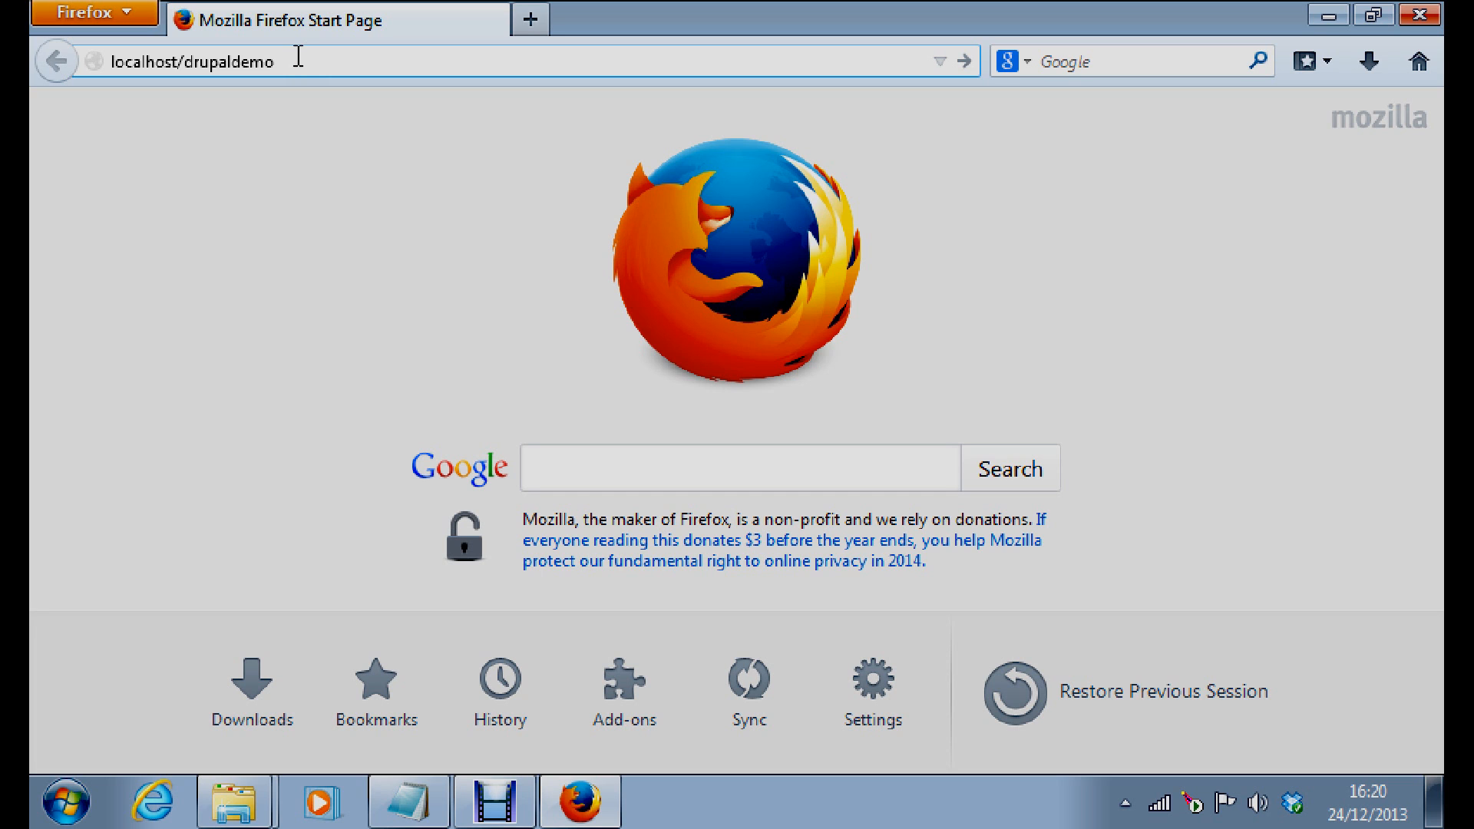
Load localhost/drupaldemo and continue the Drupal installer with the Standard profile
{"action": "key", "text": "Return"}
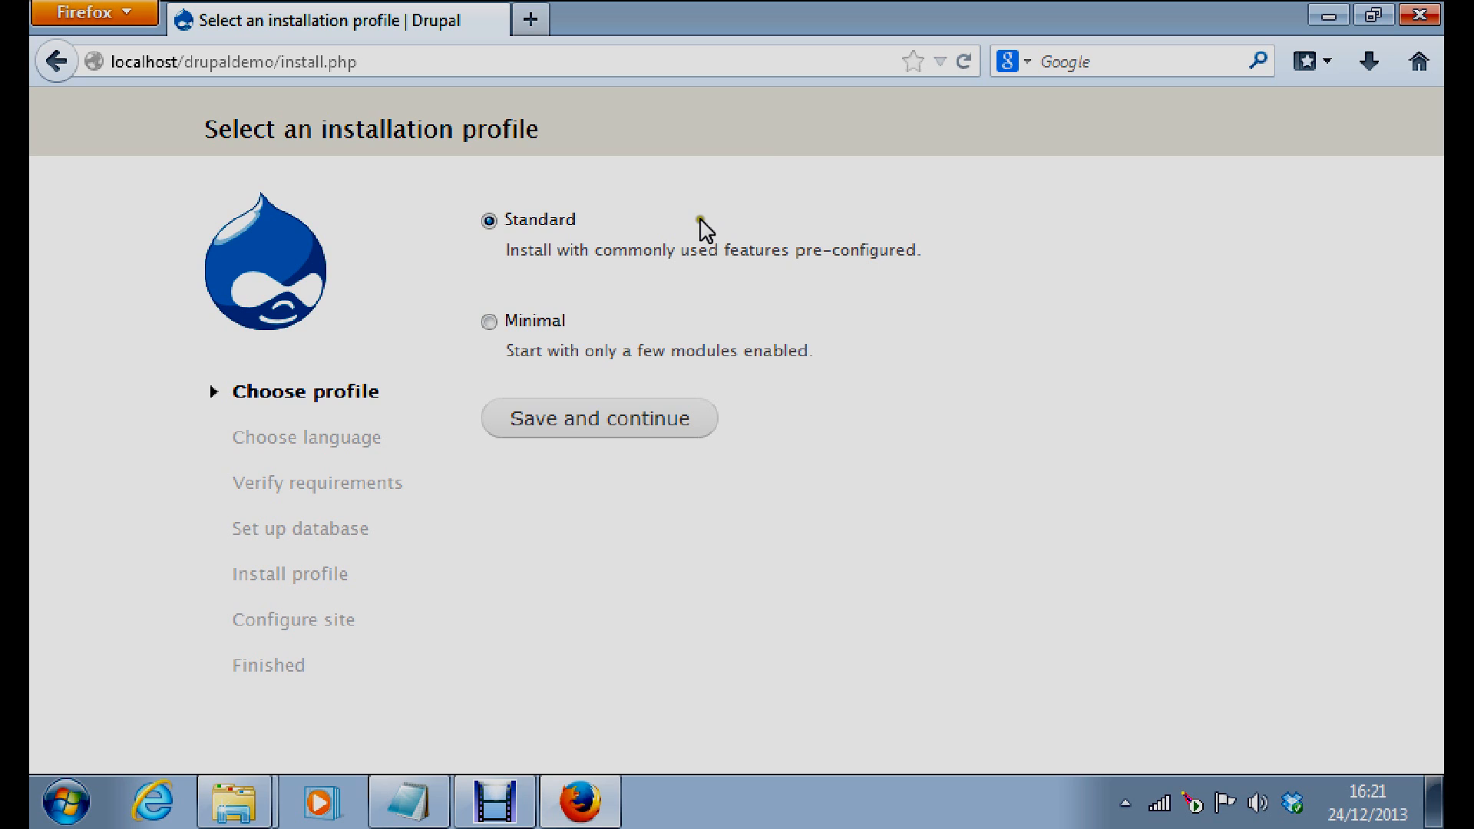
{"action": "left_click", "coordinate": [575, 430]}
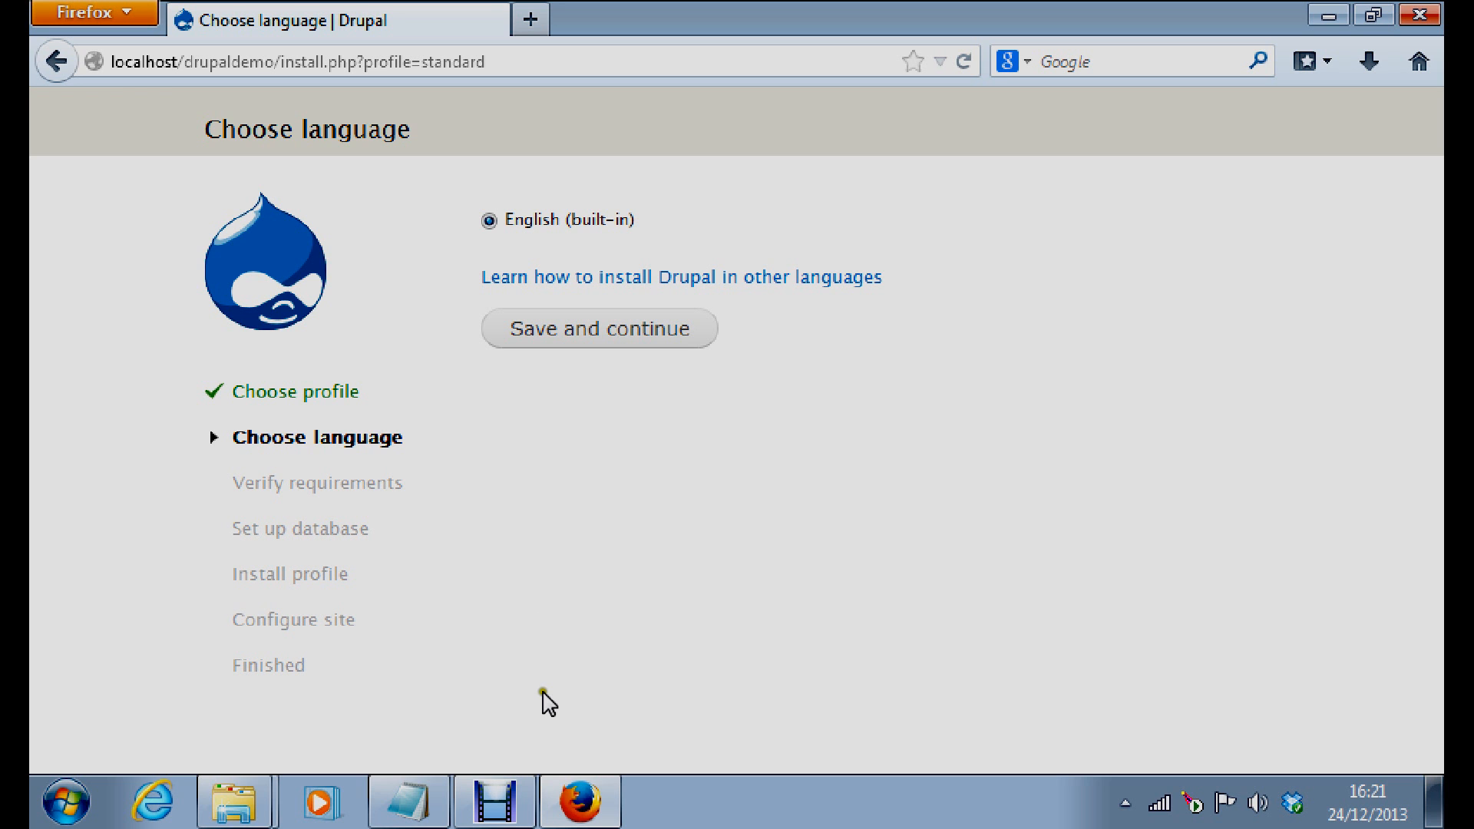
Browse Explorer to htdocs\drupaldemo\sites\default, which holds default.settings.php, then minimize the window
{"action": "left_click", "coordinate": [244, 801]}
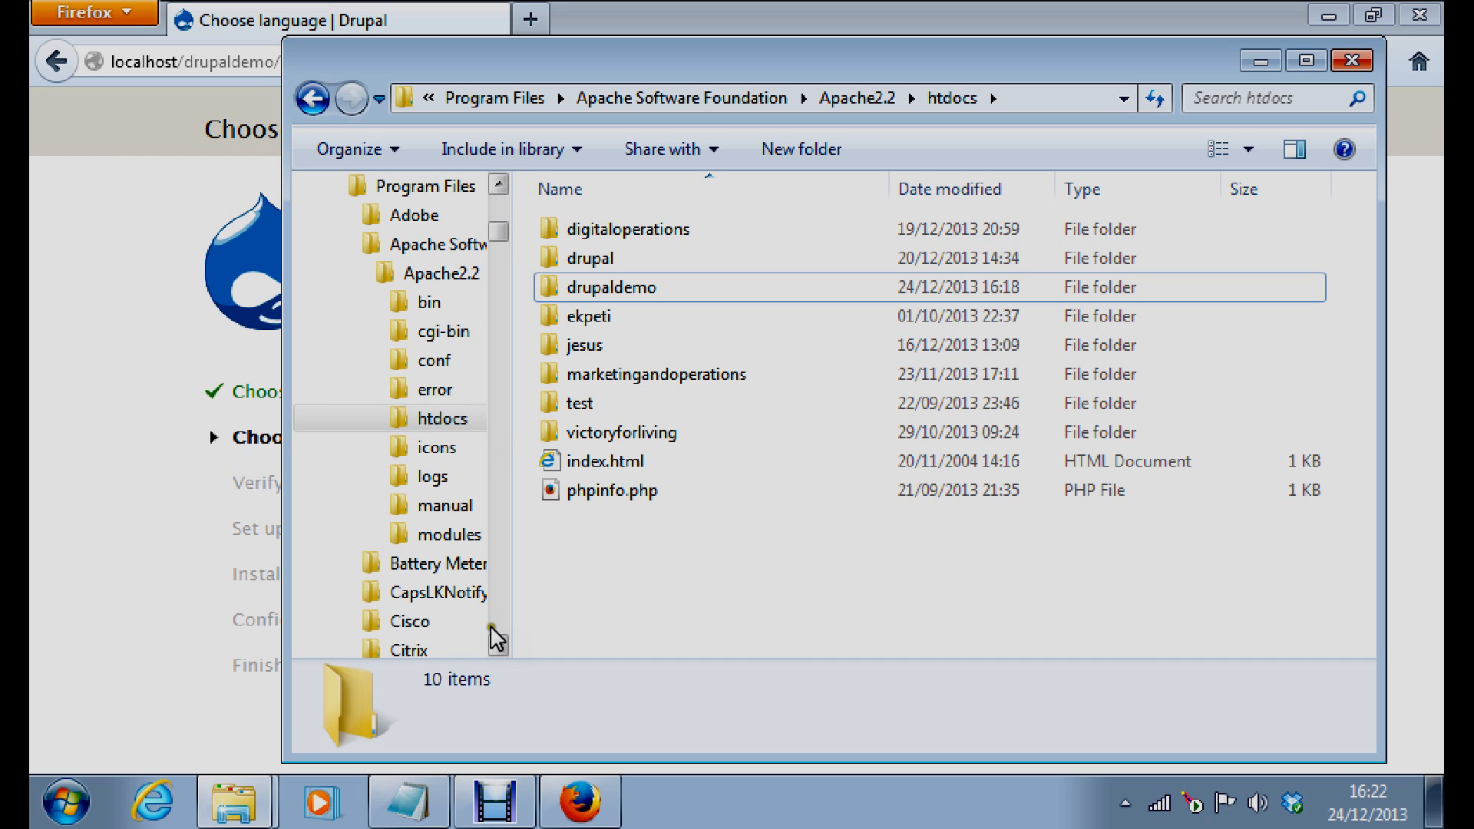
{"action": "scroll", "coordinate": [490, 625], "scroll_direction": "down", "scroll_amount": 1}
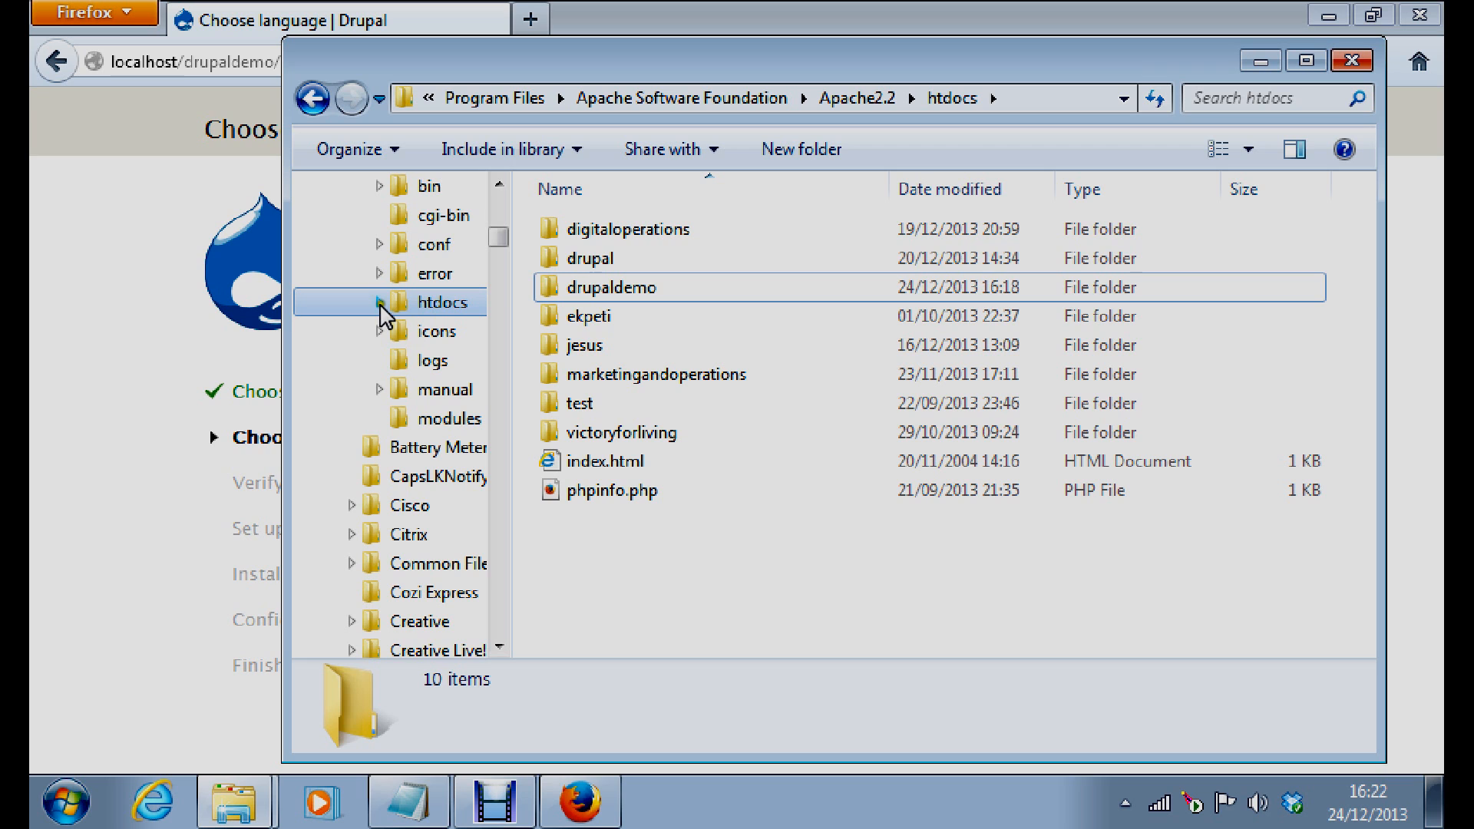
{"action": "left_click", "coordinate": [380, 303]}
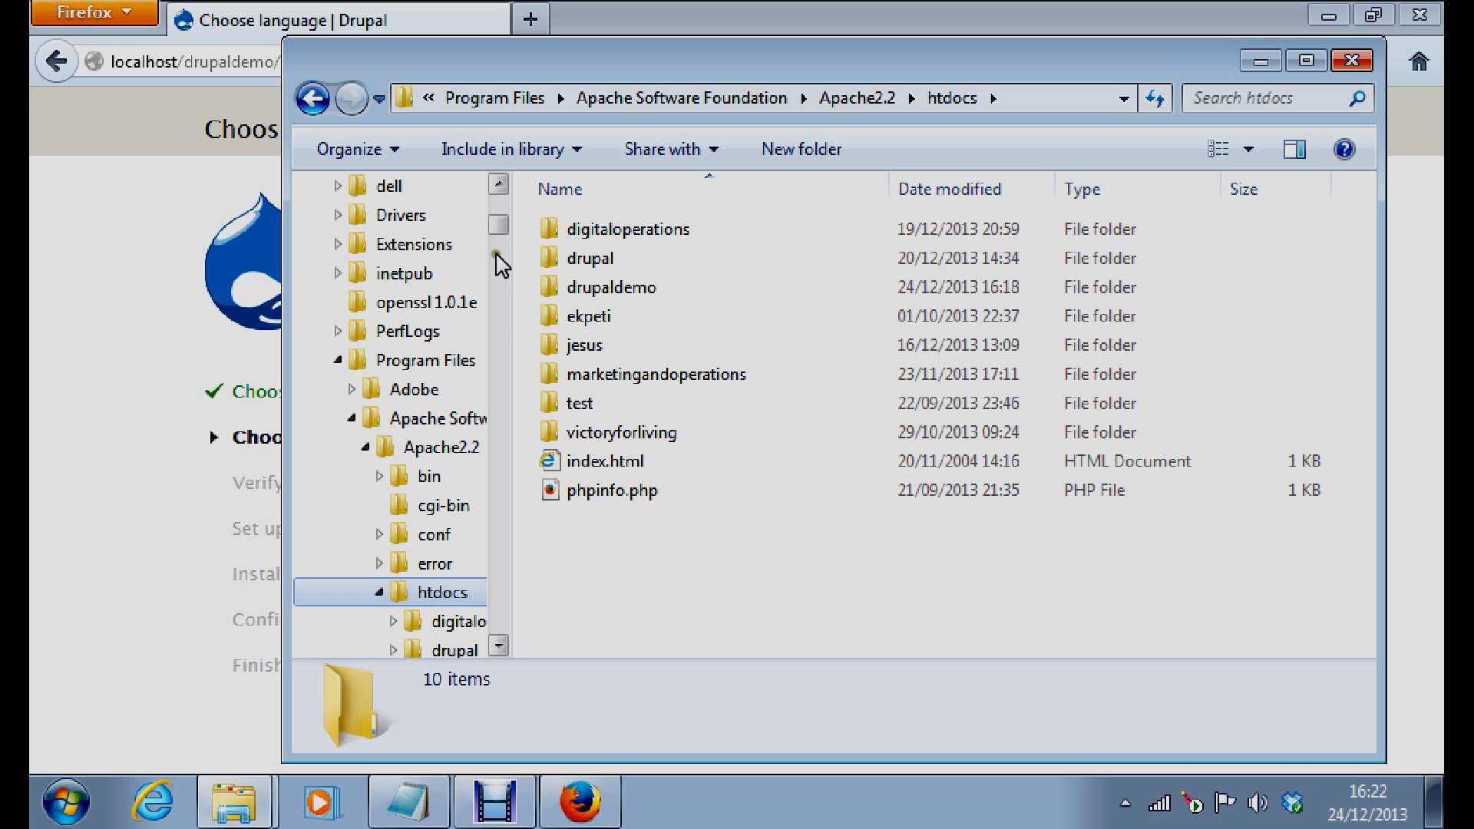
{"action": "scroll", "coordinate": [501, 265], "scroll_direction": "down", "scroll_amount": 4}
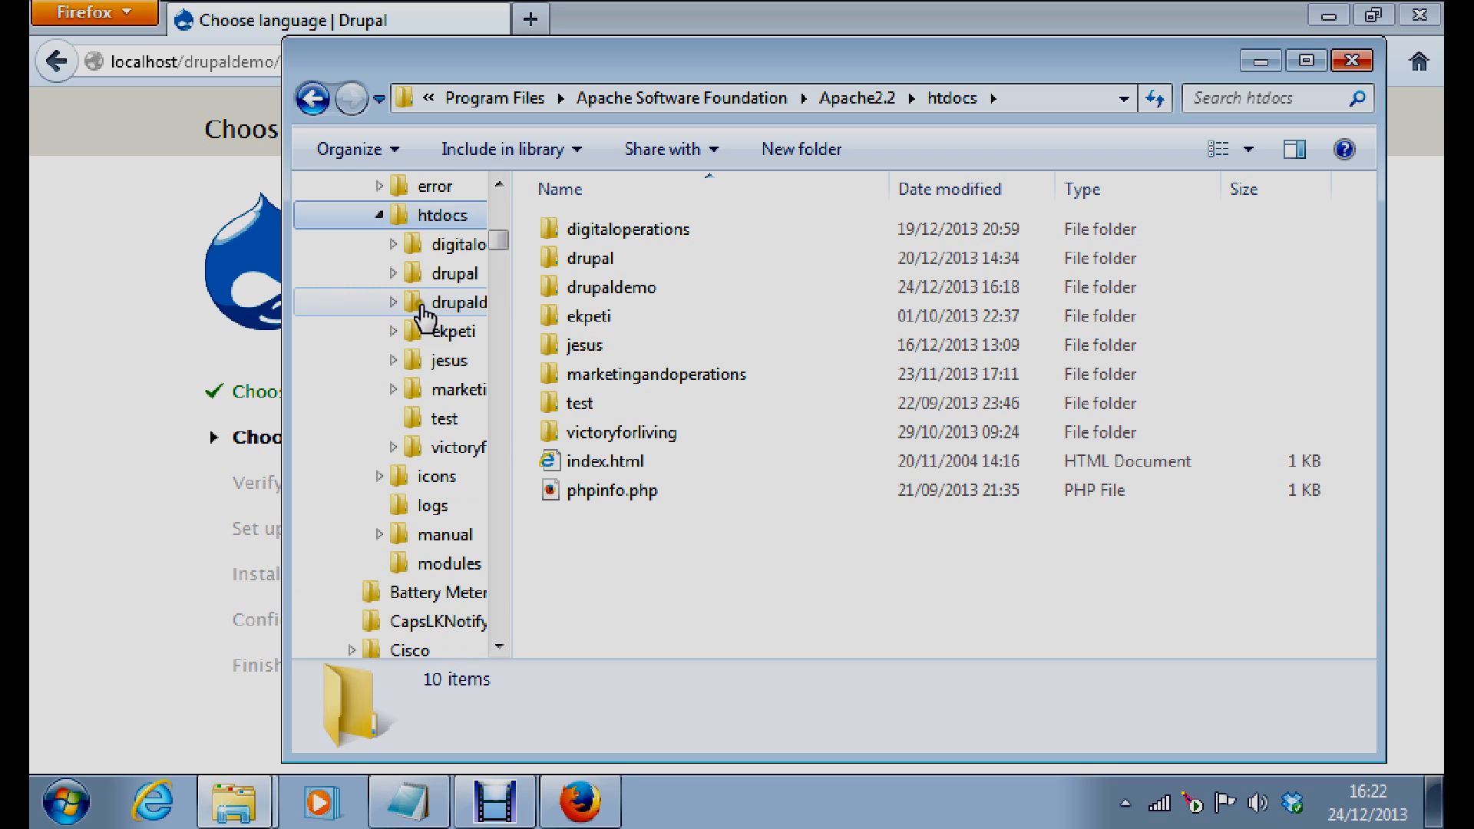
{"action": "left_click", "coordinate": [392, 303]}
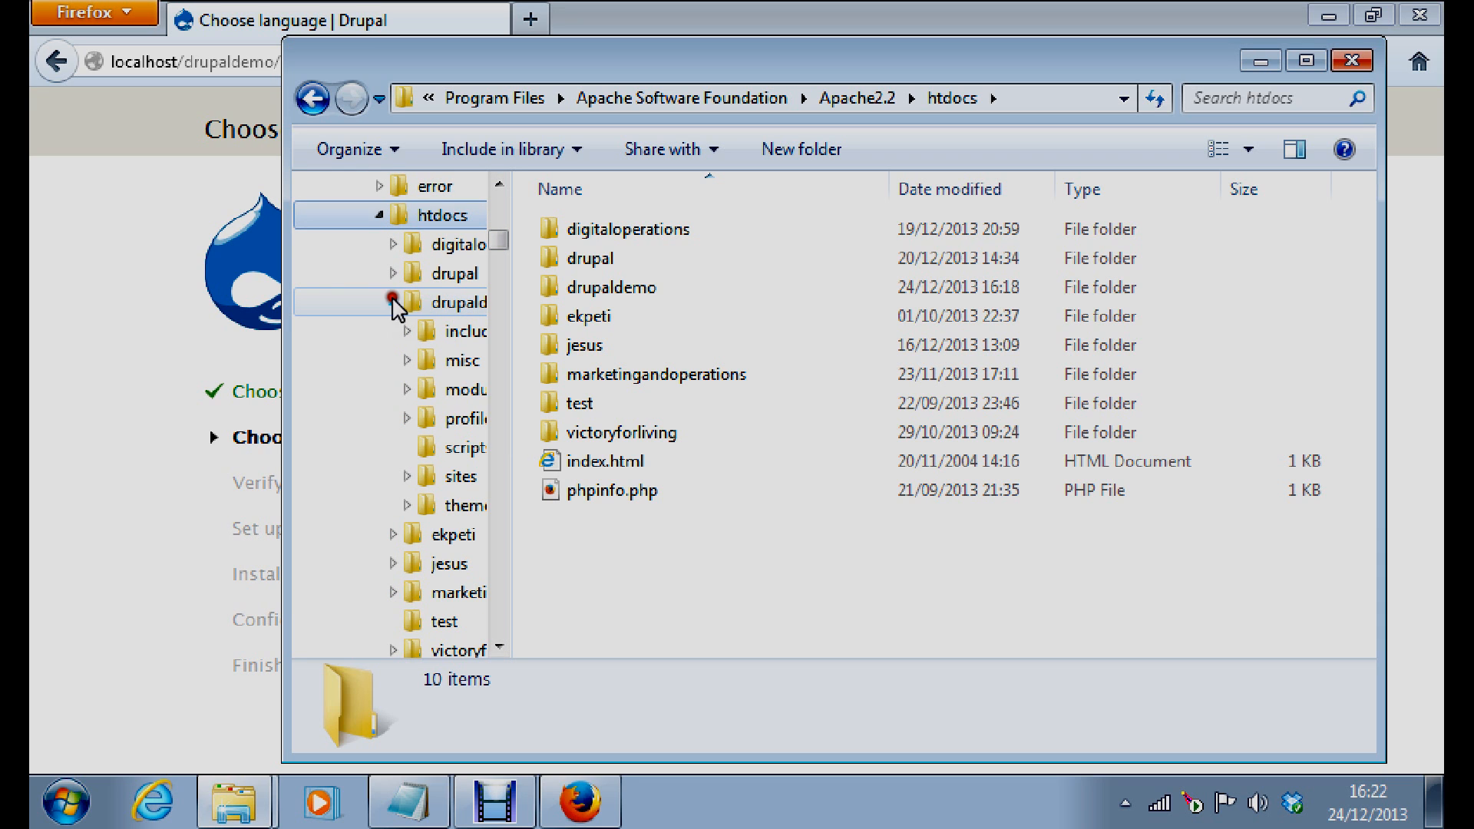
{"action": "left_click", "coordinate": [407, 476]}
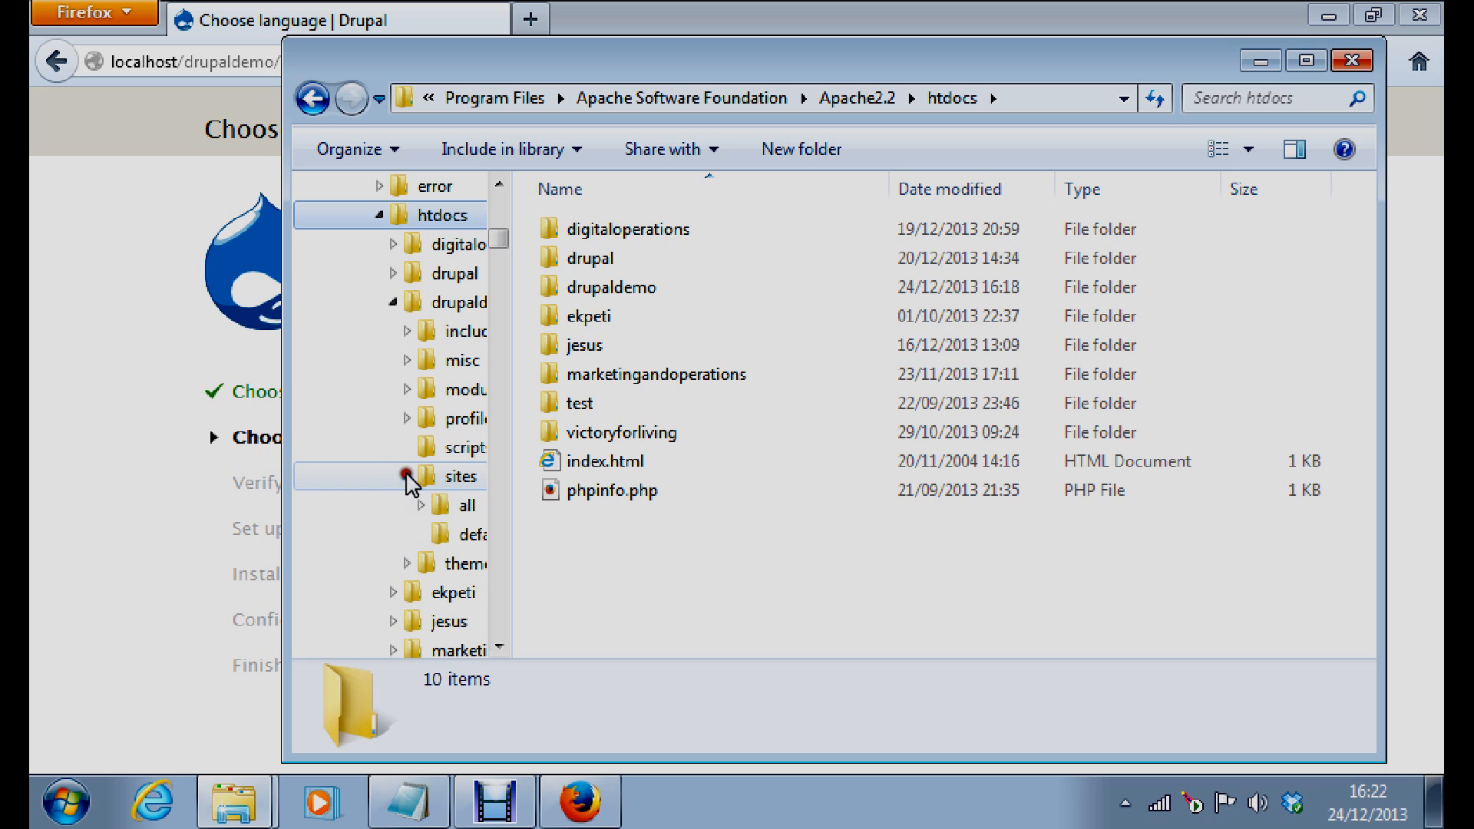
{"action": "left_click", "coordinate": [446, 533]}
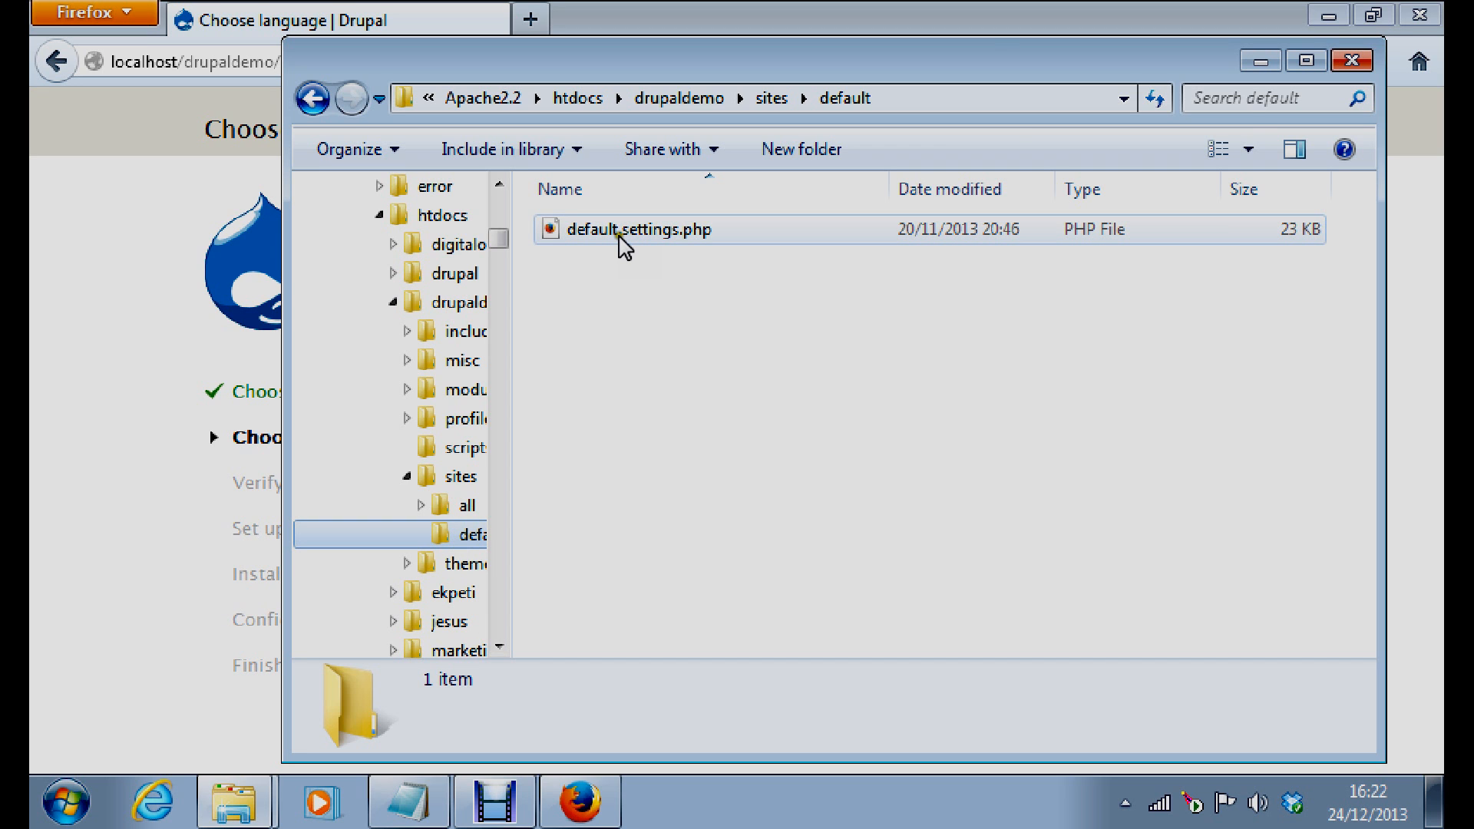
{"action": "left_click", "coordinate": [685, 373]}
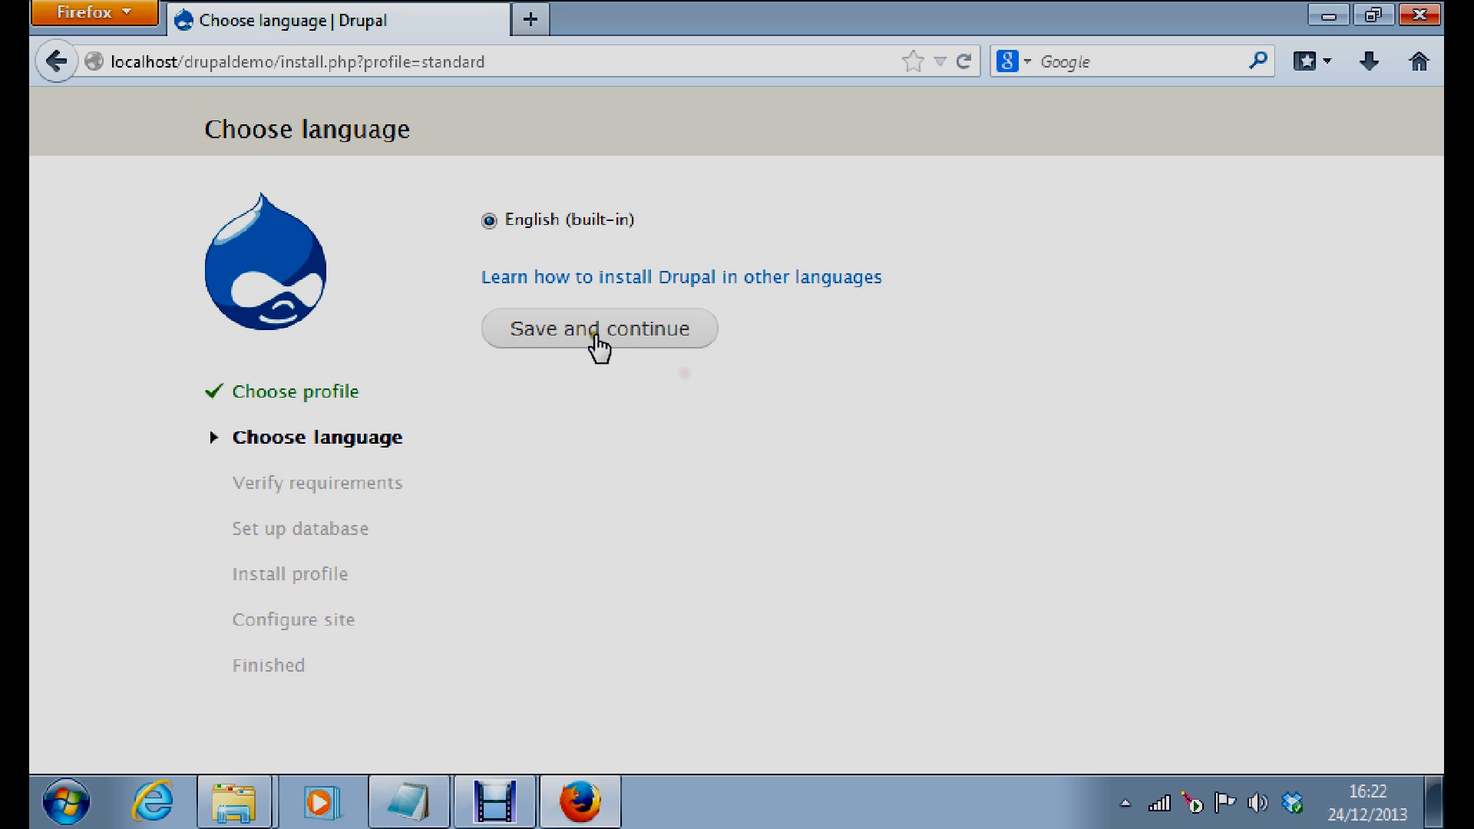
Keep English (built-in) as the installation language and continue
{"action": "left_click", "coordinate": [585, 338]}
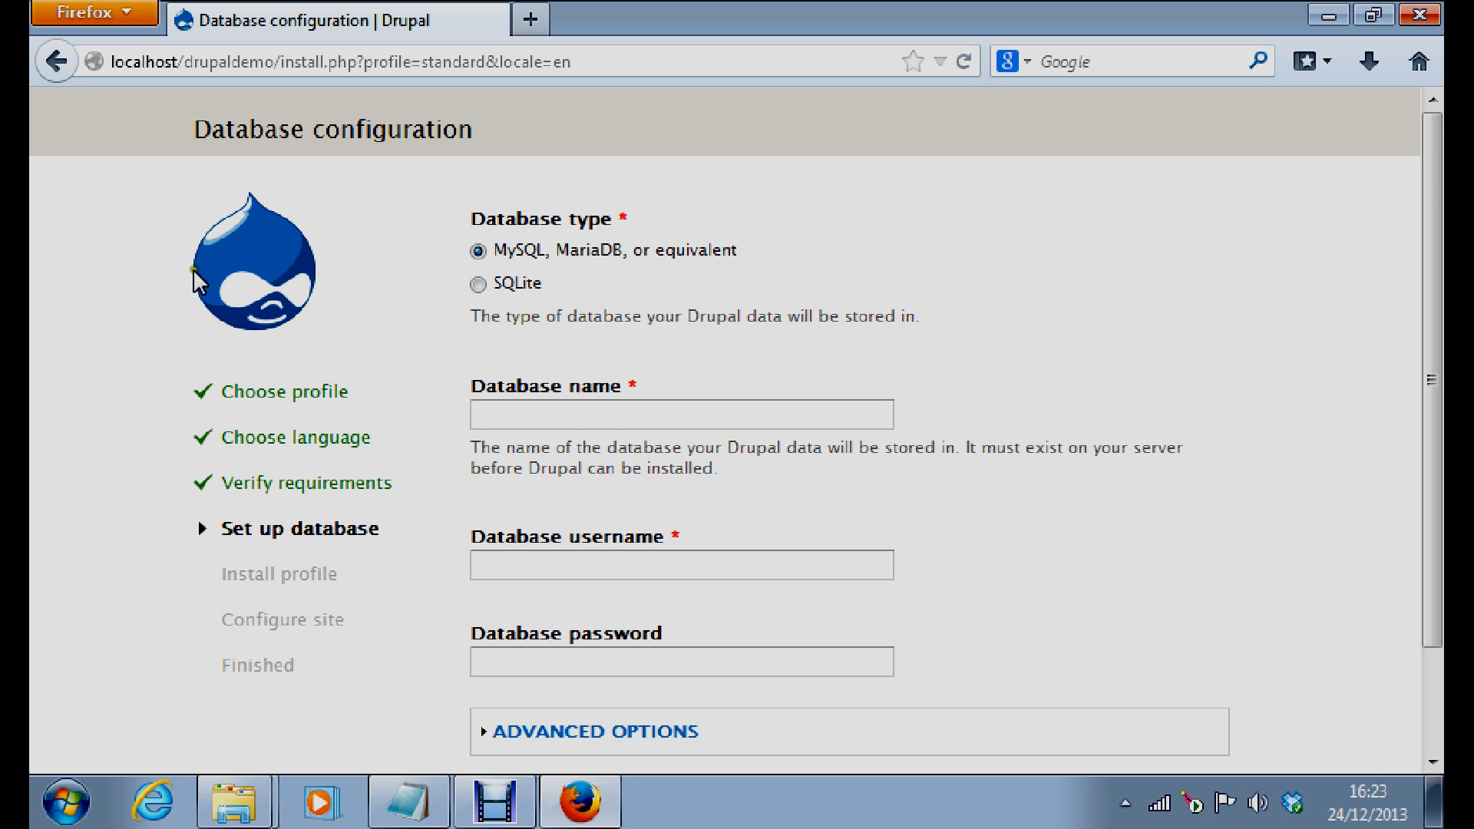
{"action": "left_click", "coordinate": [361, 743]}
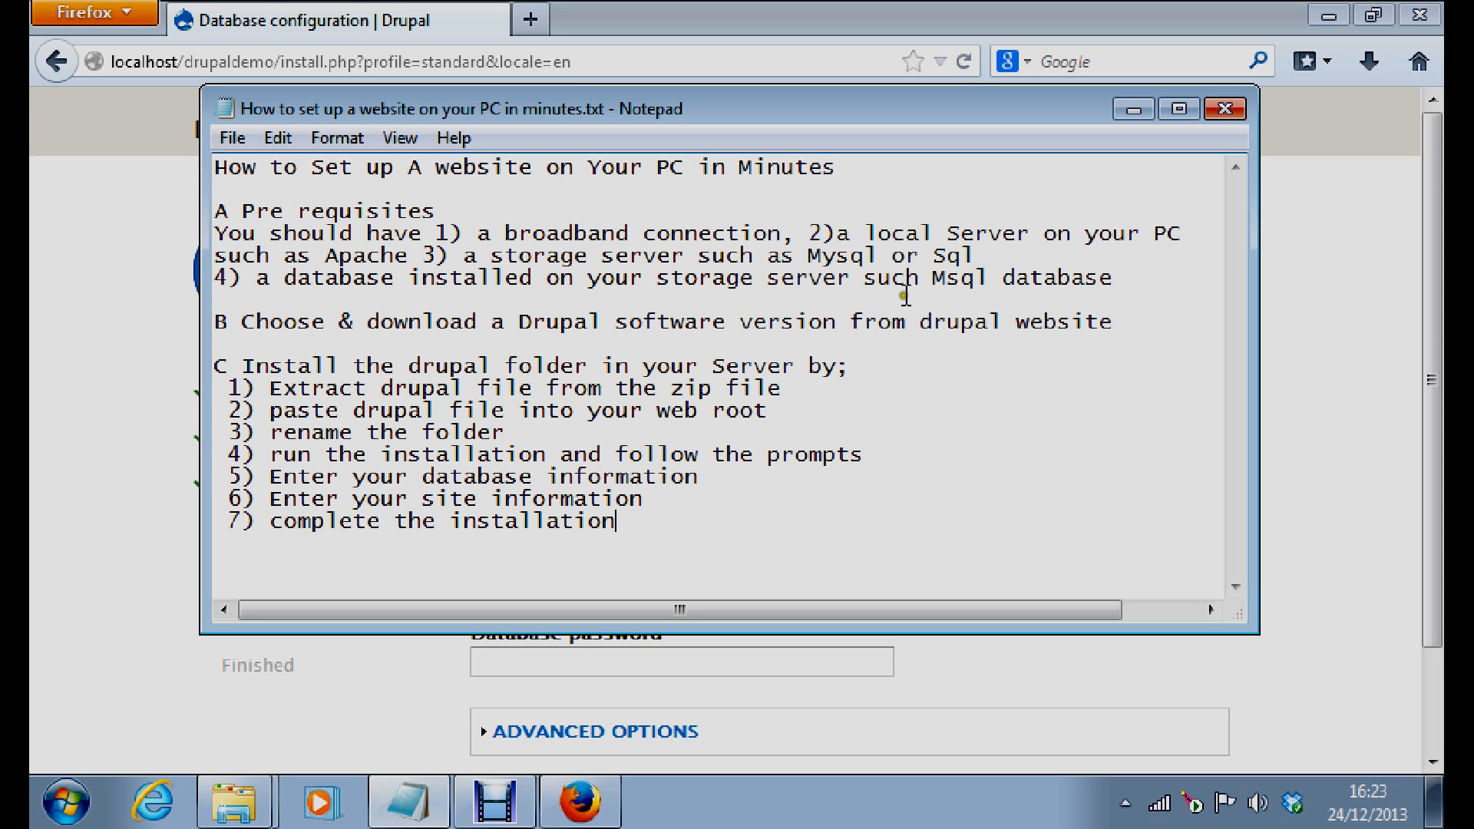
{"action": "left_click", "coordinate": [1128, 110]}
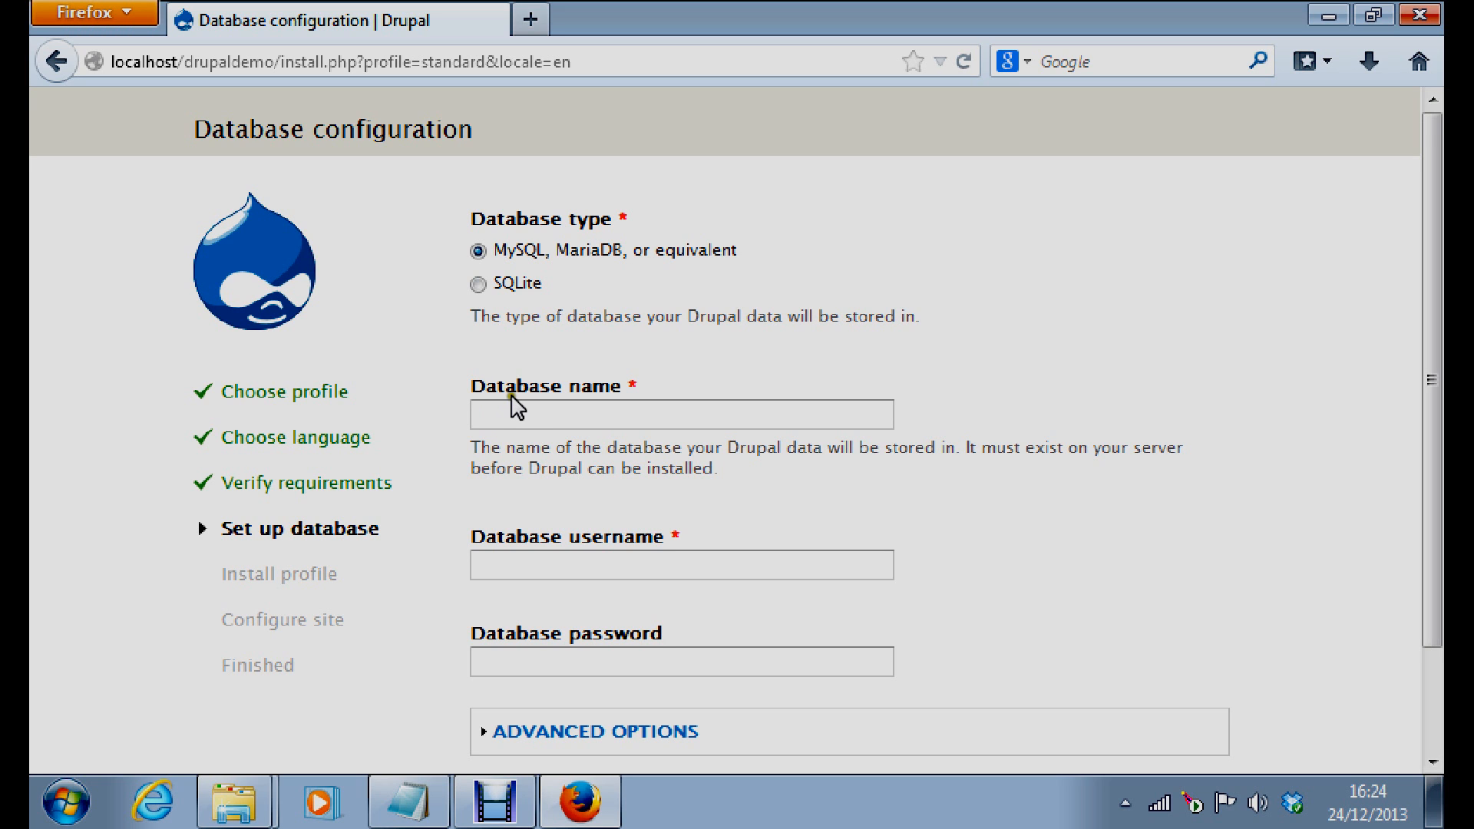
Enter database name 'duser' plus the database username and password, and expand Advanced options
{"action": "left_click", "coordinate": [533, 413]}
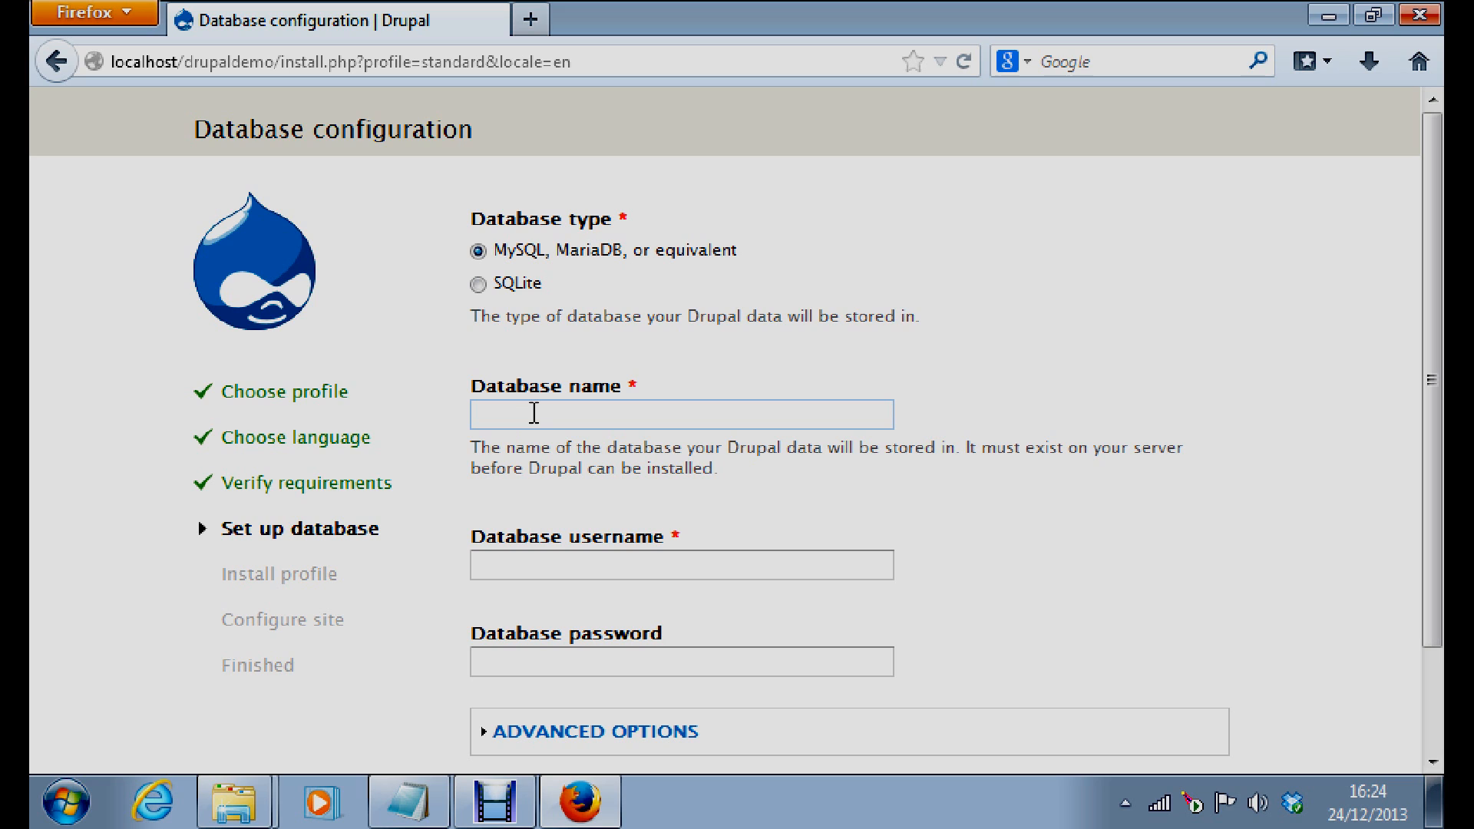
{"action": "type", "text": "duser"}
{"action": "left_click", "coordinate": [582, 568]}
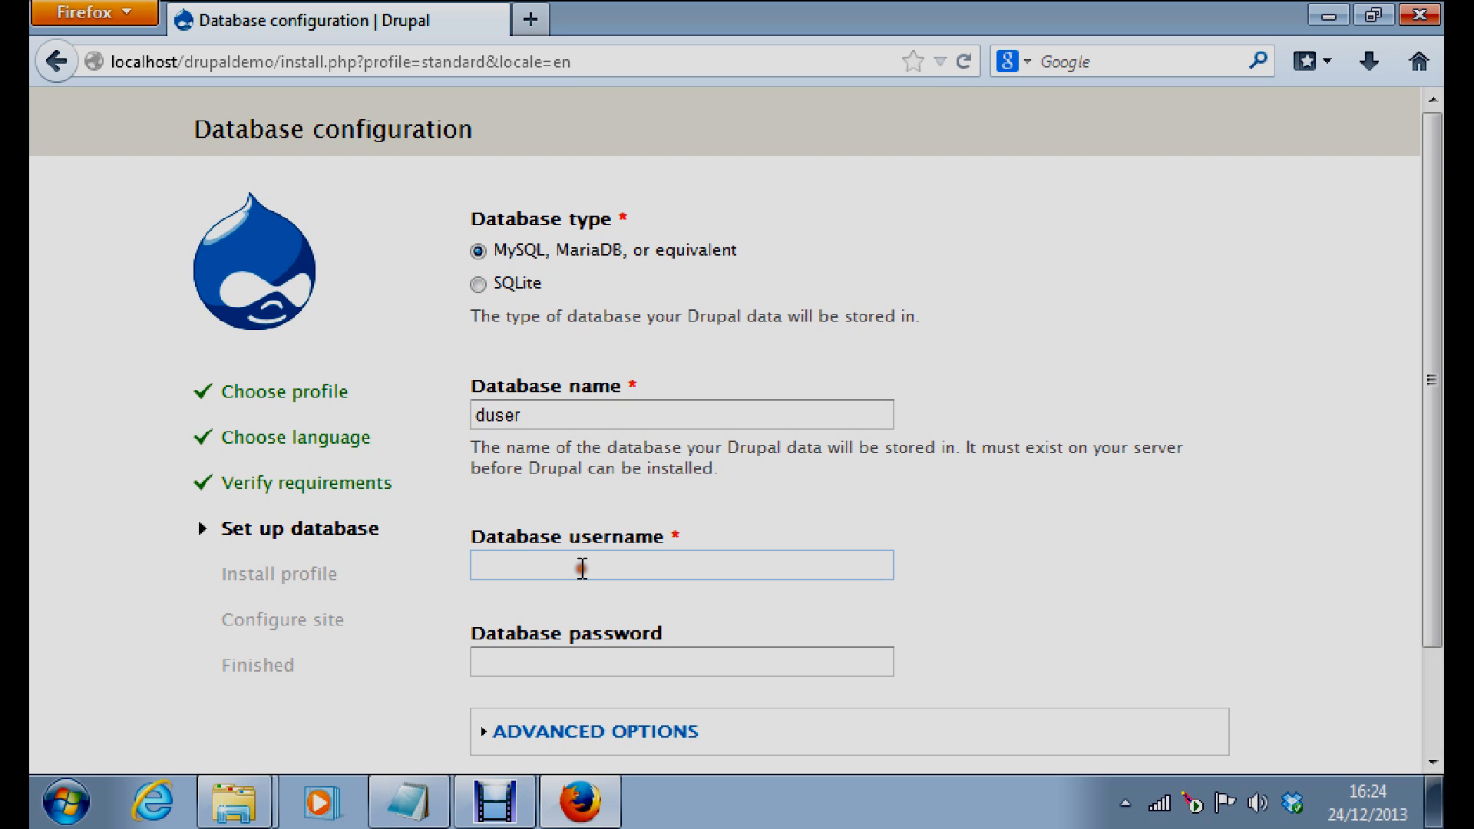
{"action": "type", "text": "d"}
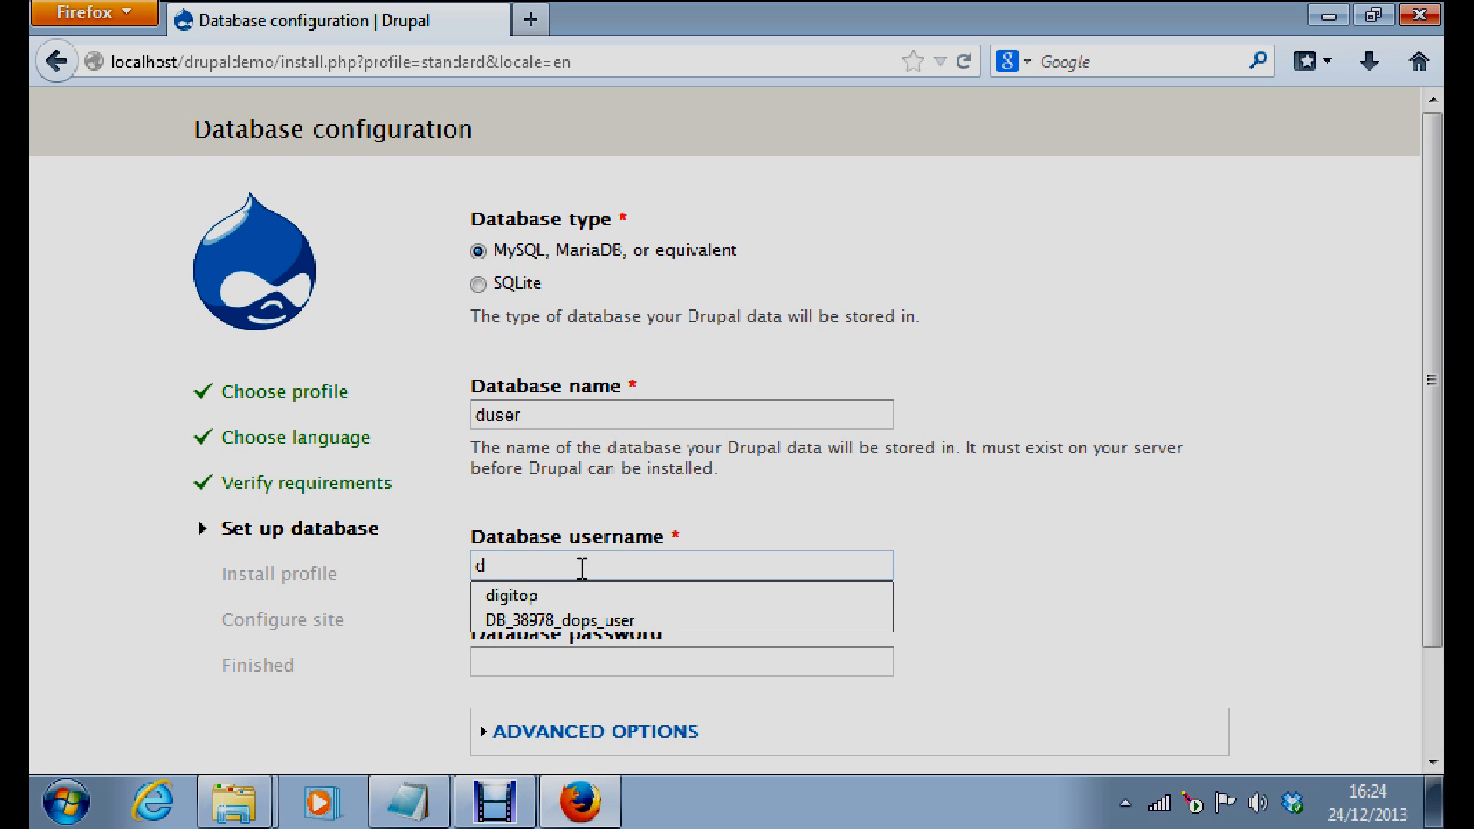
{"action": "type", "text": "u"}
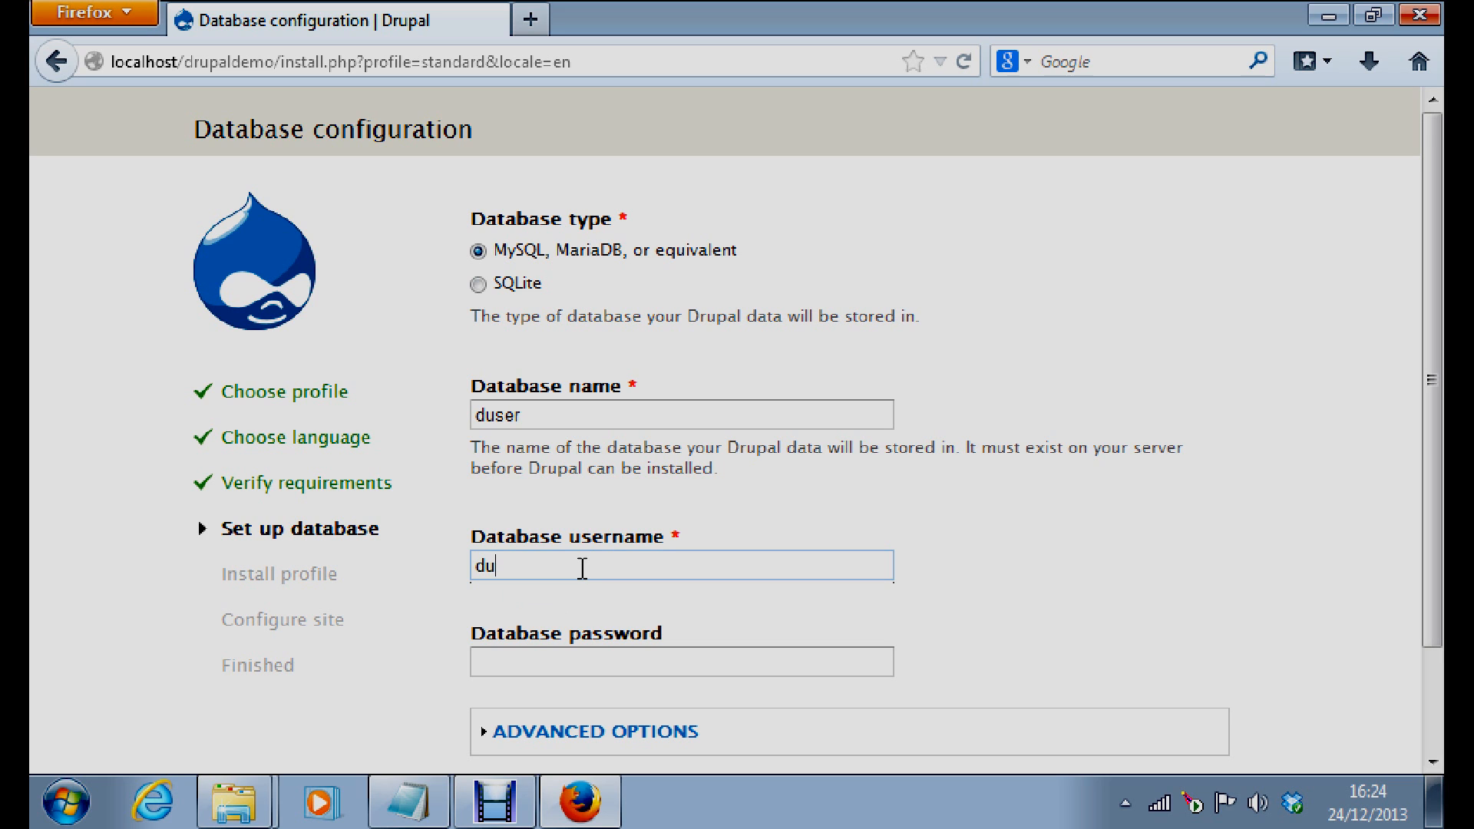
{"action": "type", "text": "ser"}
{"action": "left_click", "coordinate": [533, 653]}
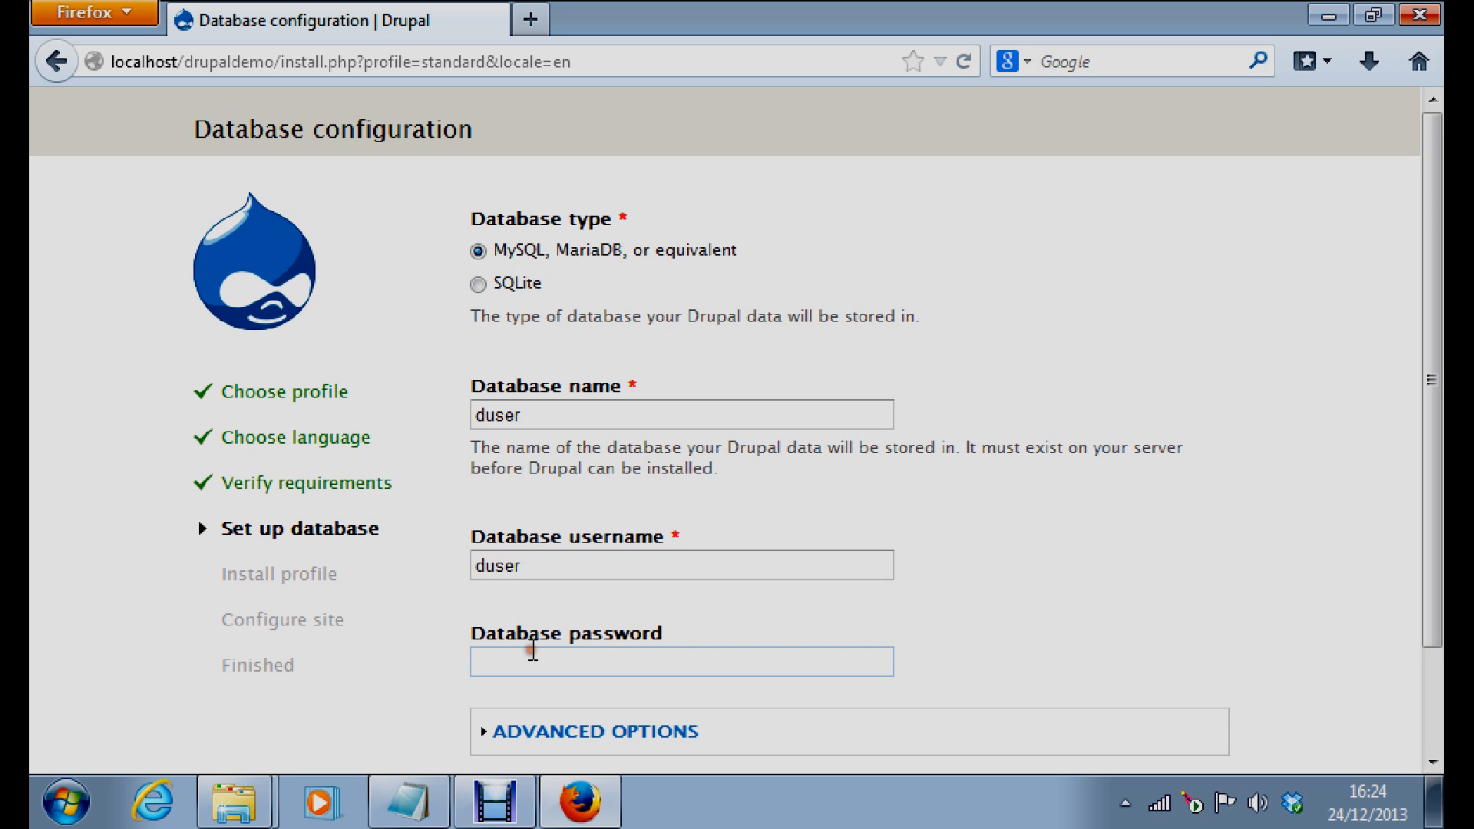
{"action": "type", "text": "duser"}
{"action": "left_click_drag", "start_coordinate": [1431, 424], "coordinate": [1433, 534]}
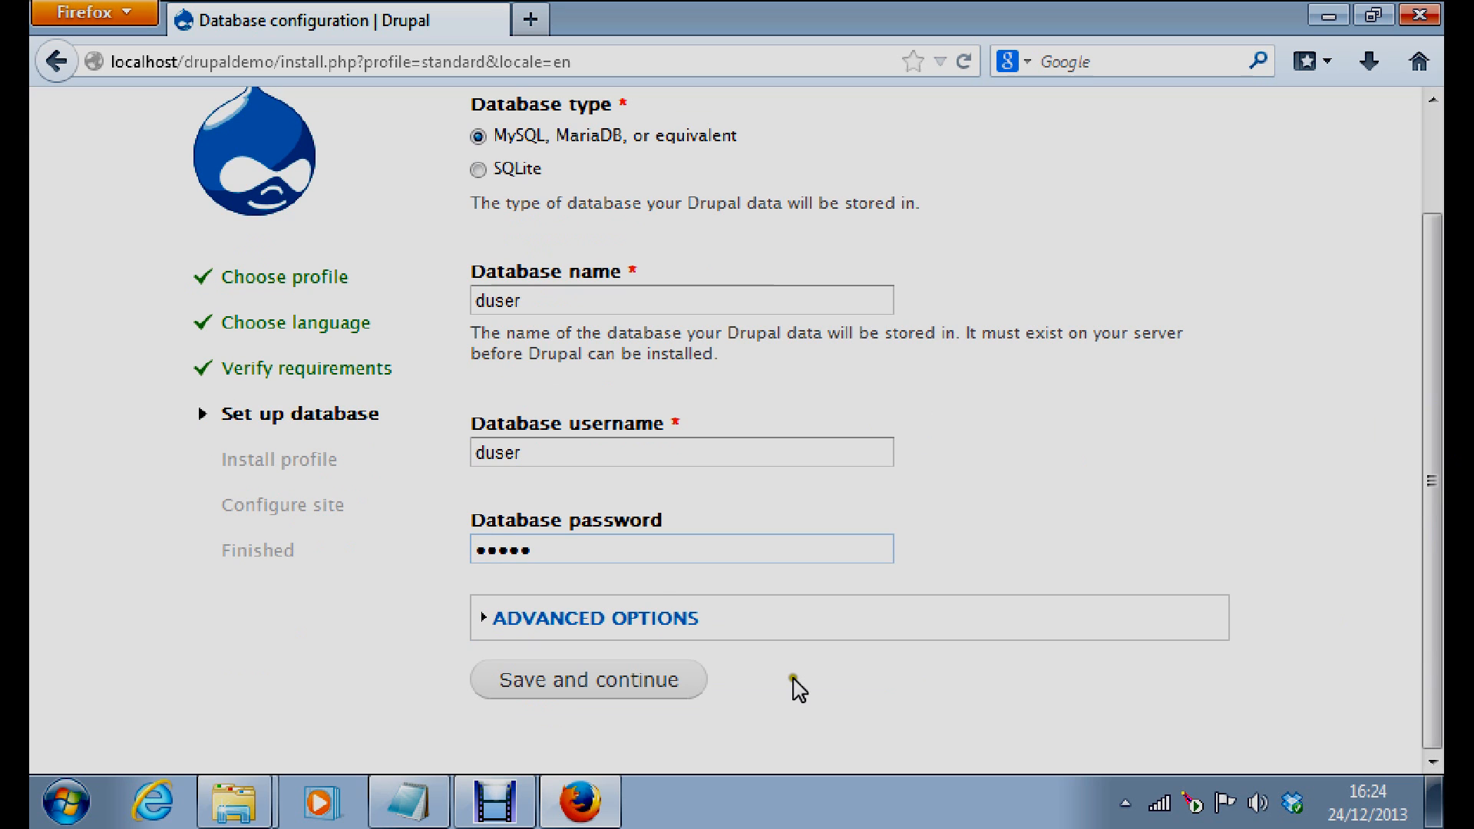
{"action": "left_click", "coordinate": [557, 618]}
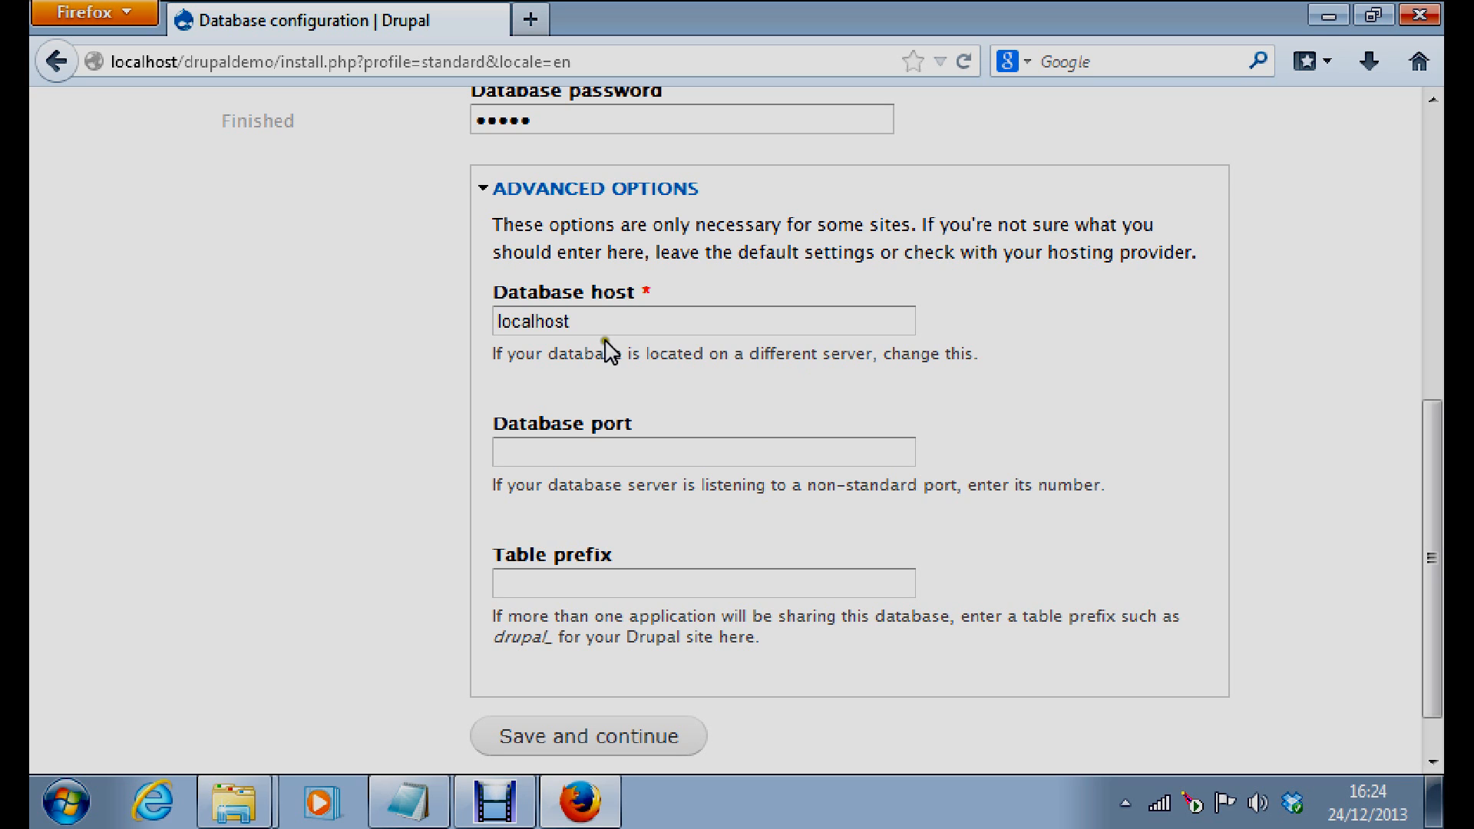
Confirm host localhost, collapse Advanced options, submit the settings, then return from the blank page
{"action": "left_click", "coordinate": [691, 324]}
{"action": "left_click", "coordinate": [549, 191]}
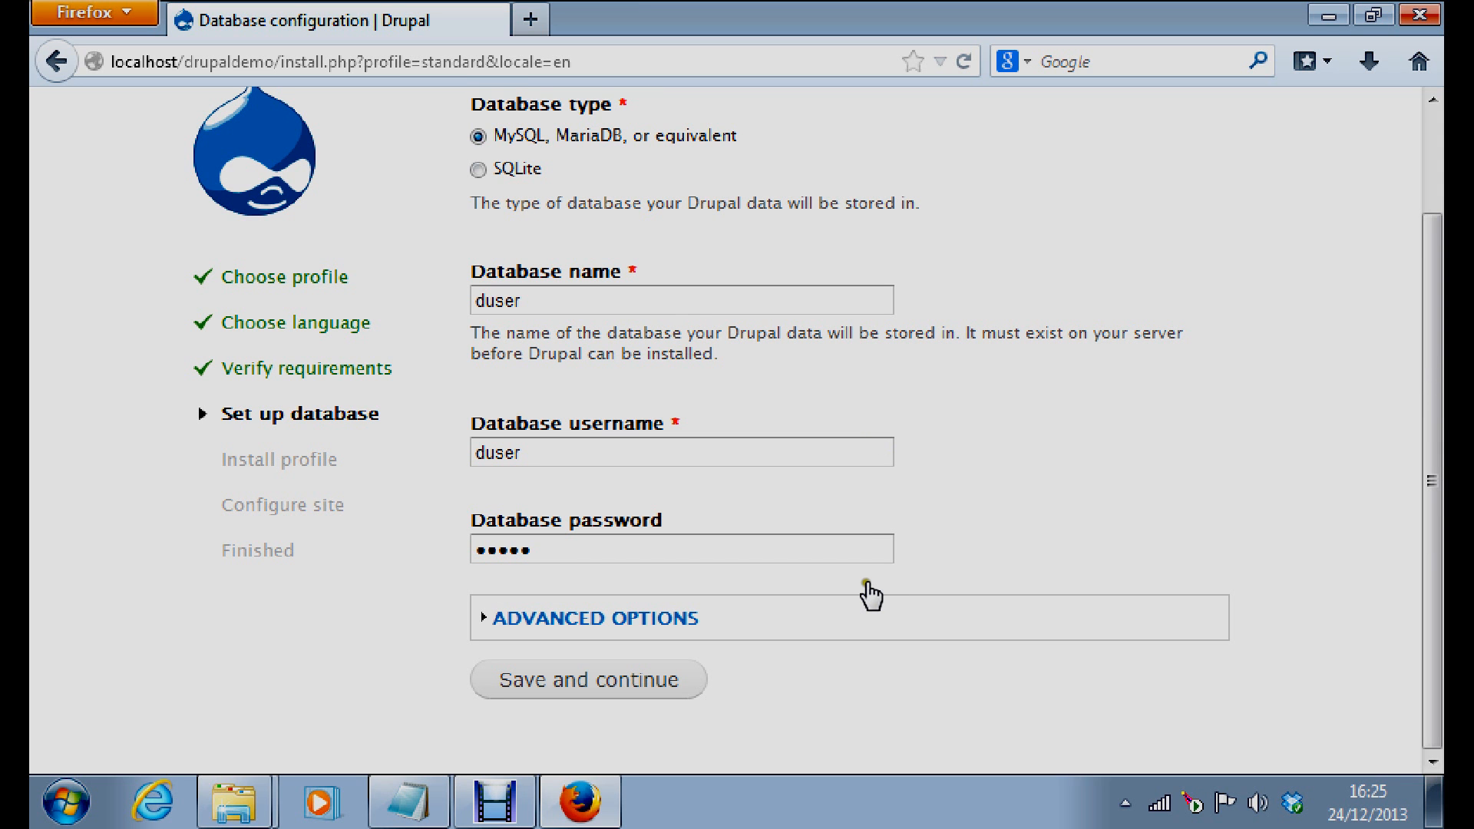
{"action": "left_click", "coordinate": [562, 686]}
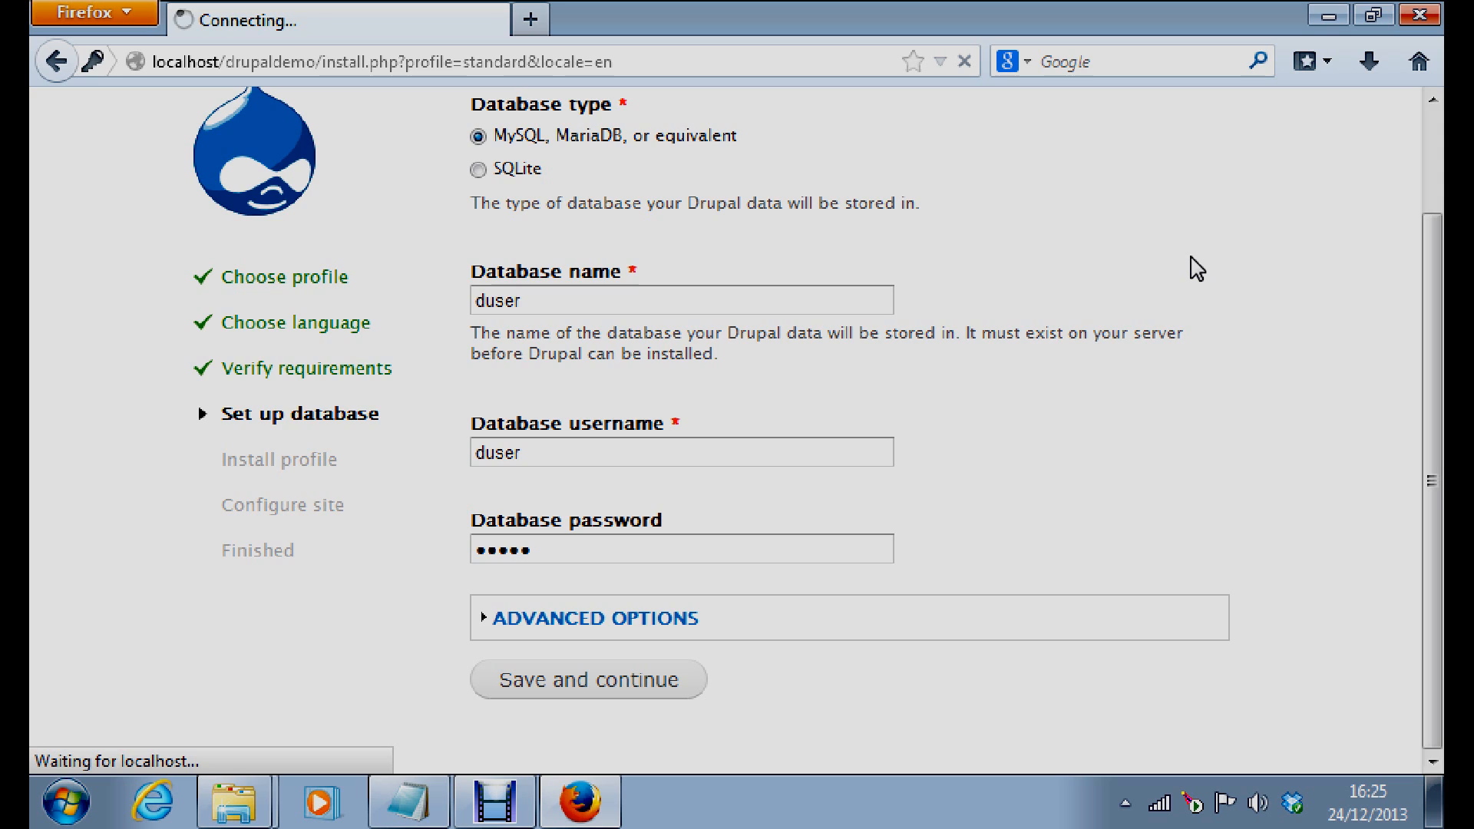
{"action": "left_click", "coordinate": [1170, 257]}
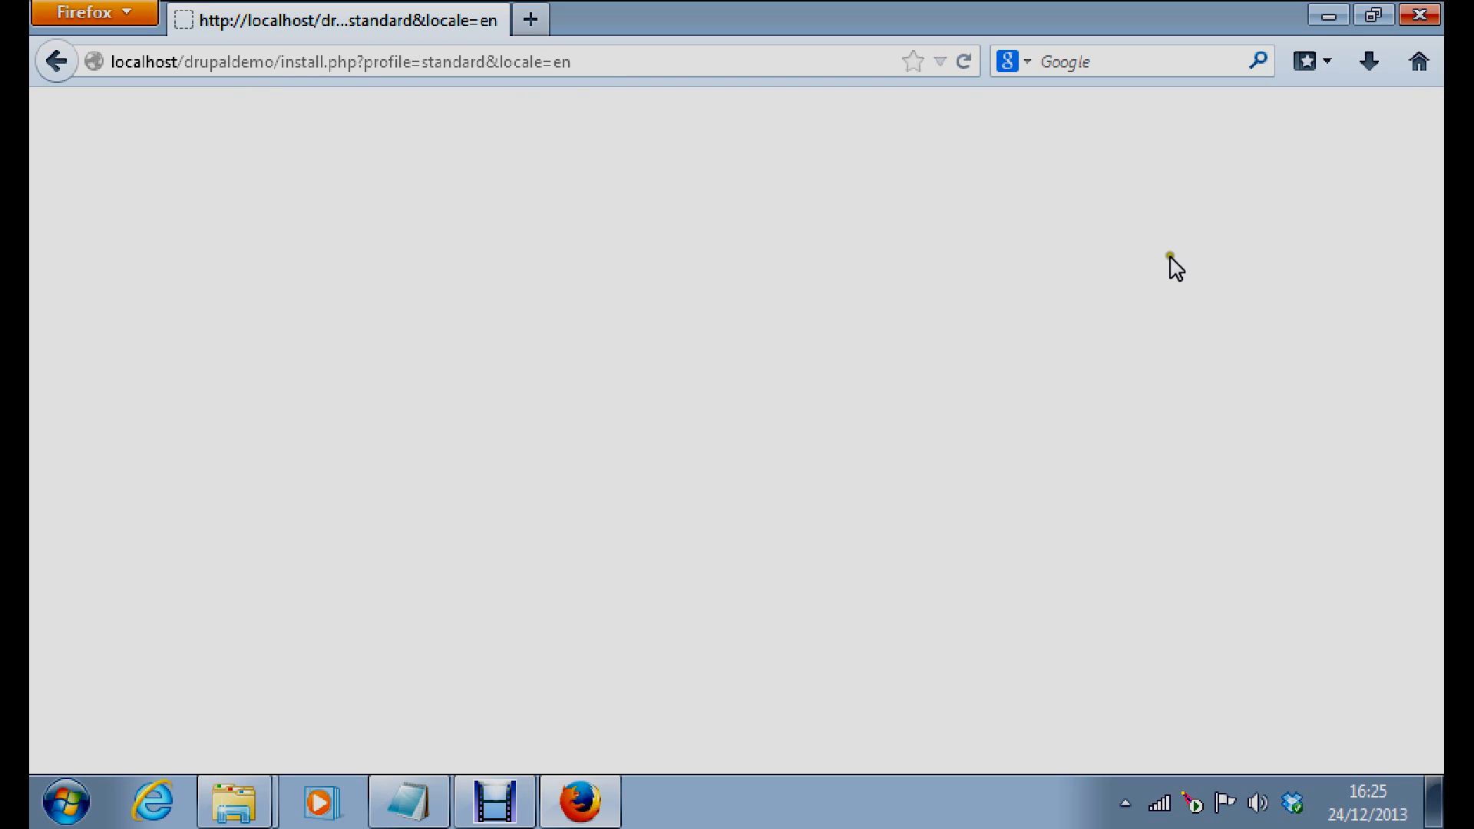
{"action": "left_click", "coordinate": [55, 62]}
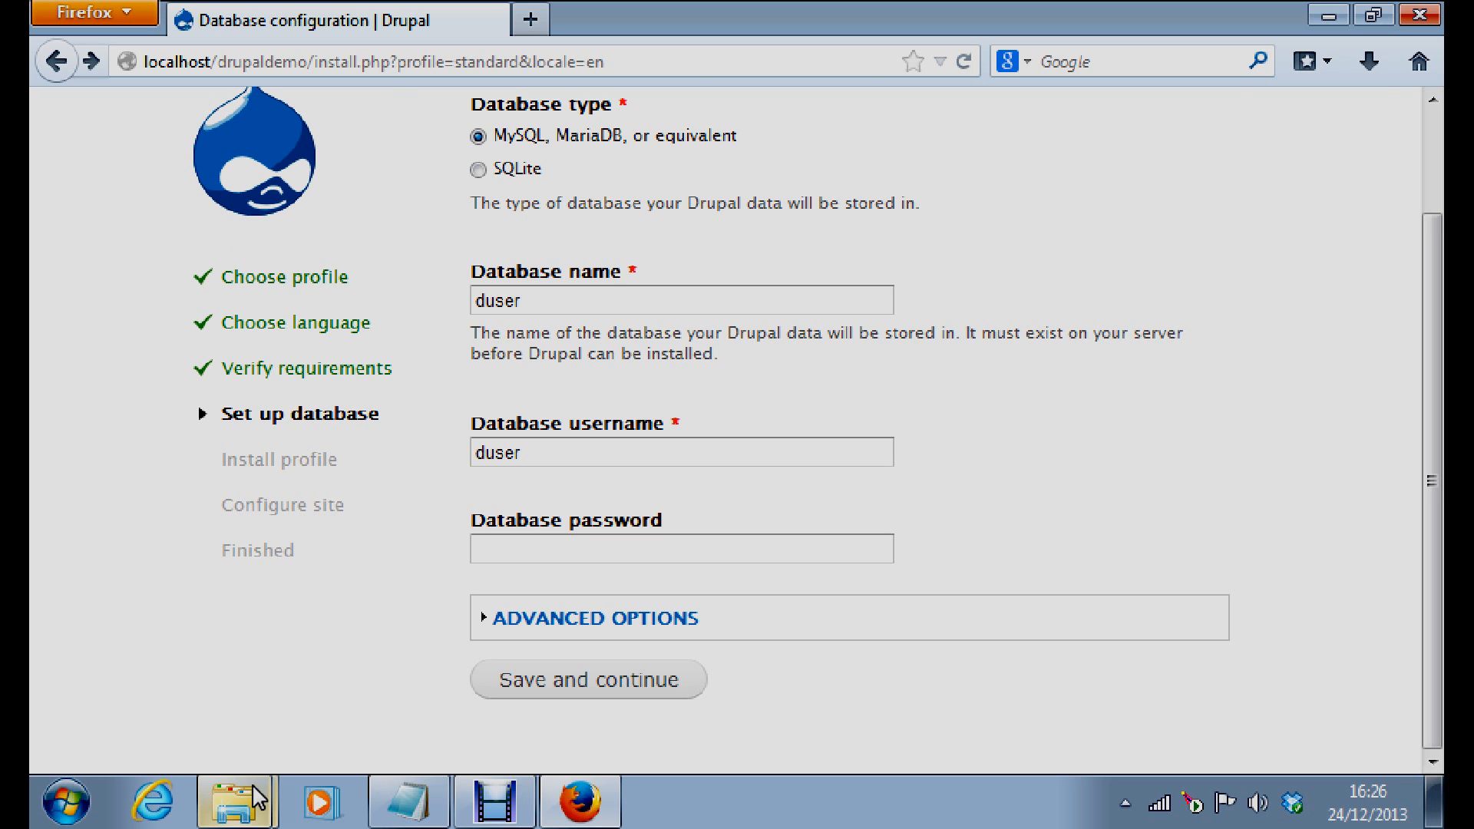
Restore the Explorer window showing sites\default with its new files folder and settings.php
{"action": "left_click", "coordinate": [235, 801]}
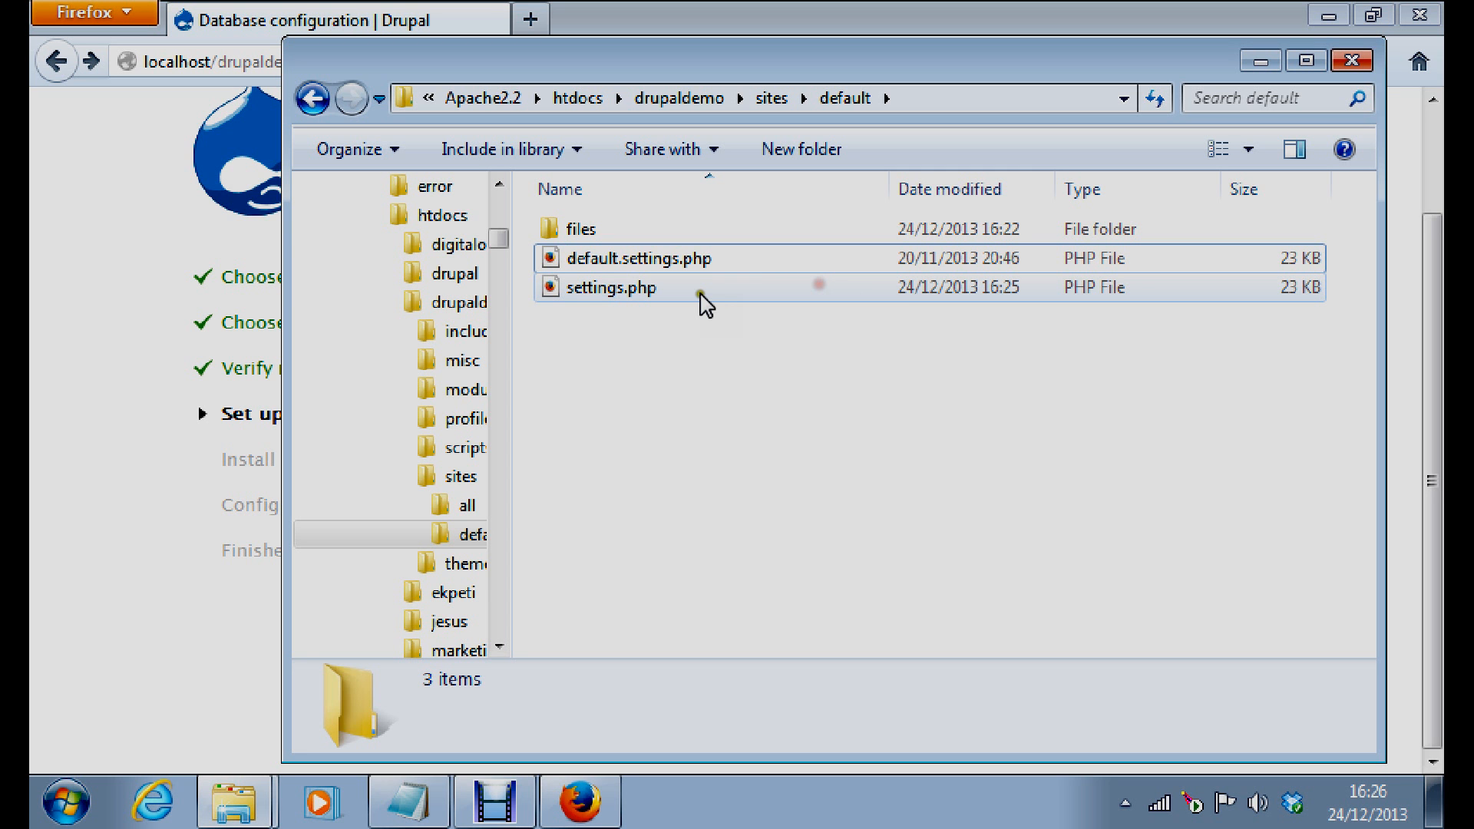
In settings.php's Security properties, allow the Users group Modify and Write, then confirm with OK
{"action": "right_click", "coordinate": [605, 291]}
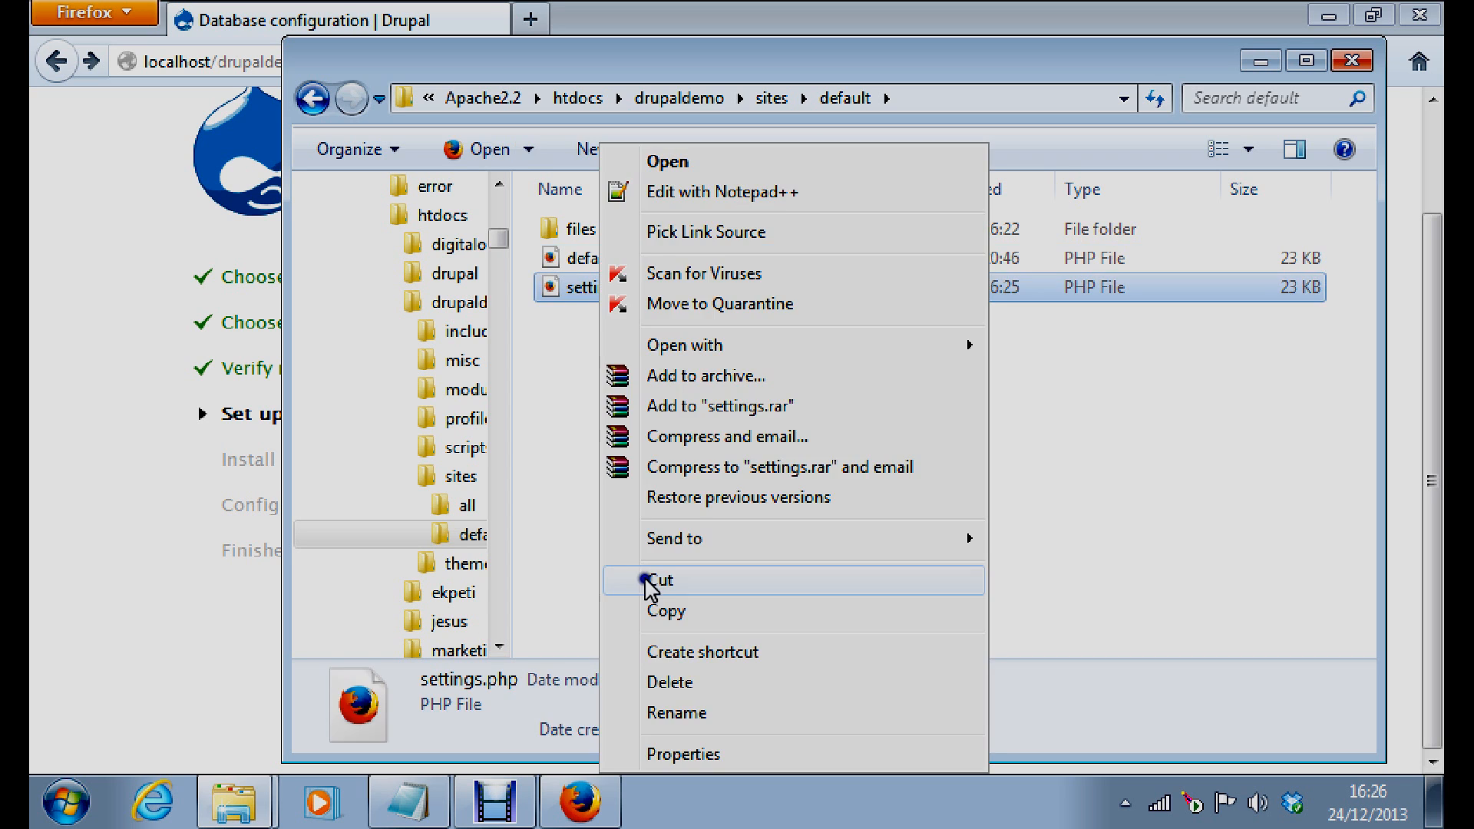
{"action": "left_click", "coordinate": [683, 756]}
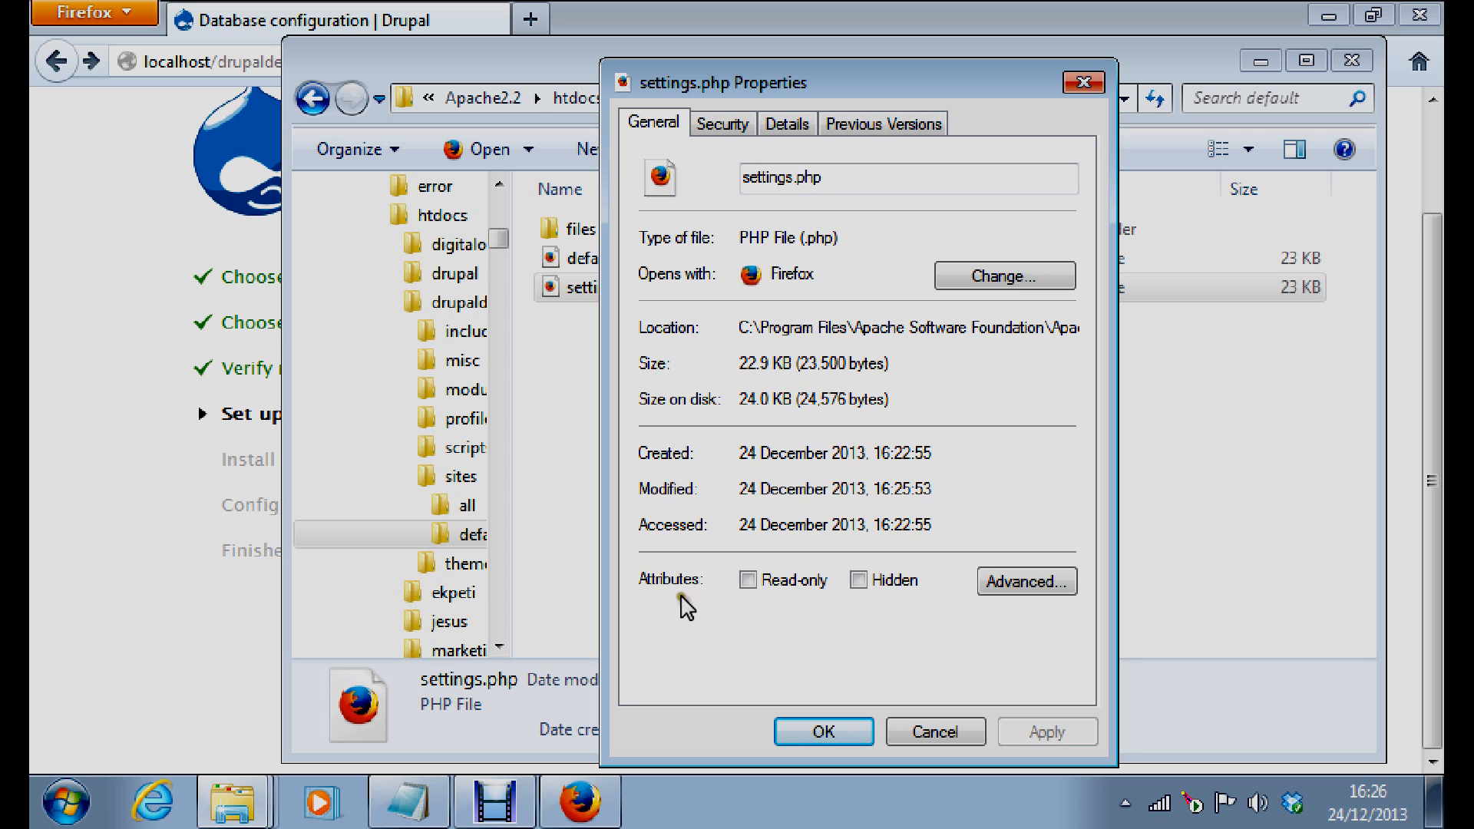
{"action": "left_click", "coordinate": [722, 125]}
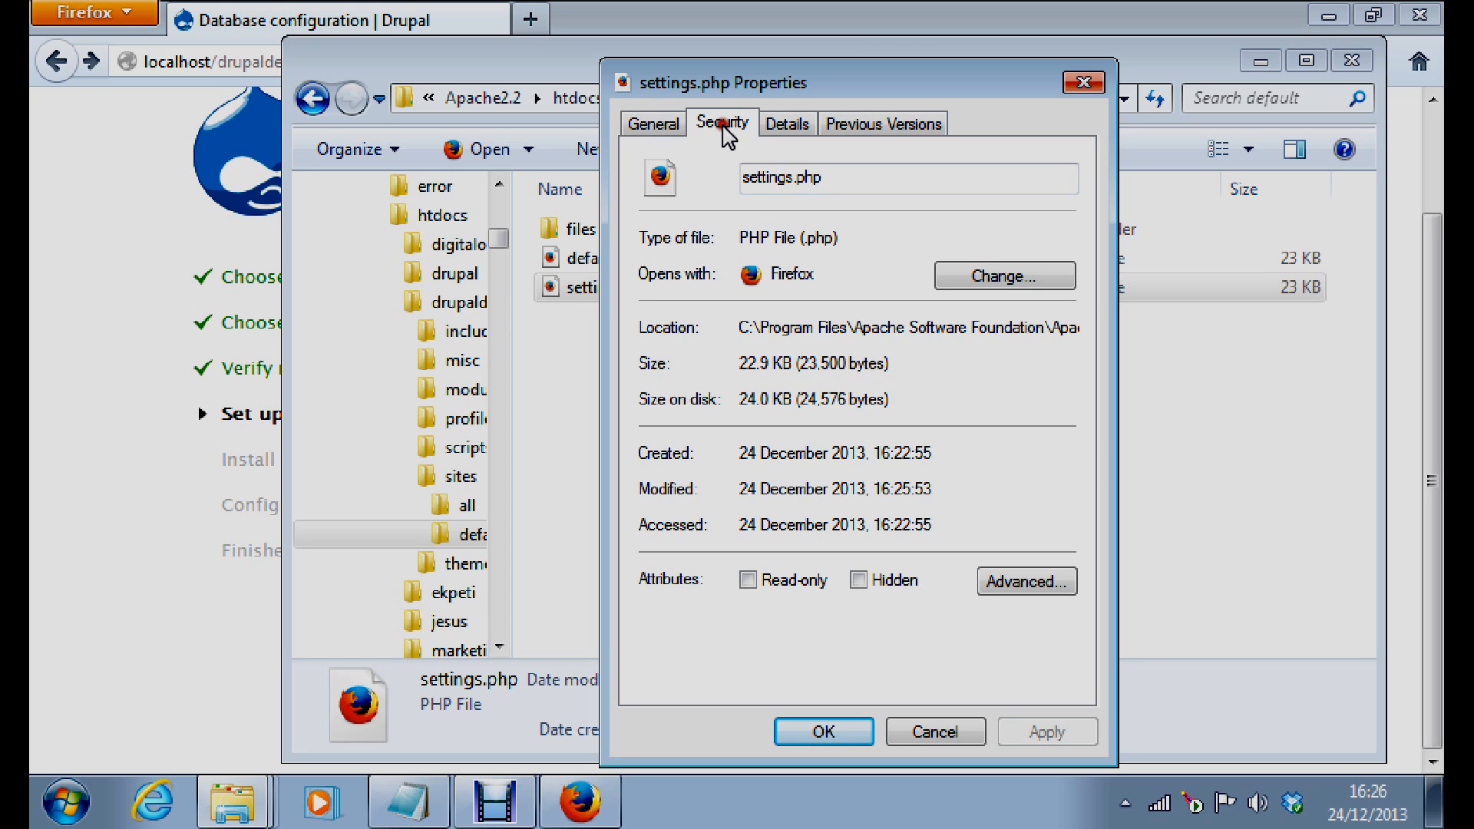
{"action": "left_click", "coordinate": [760, 281]}
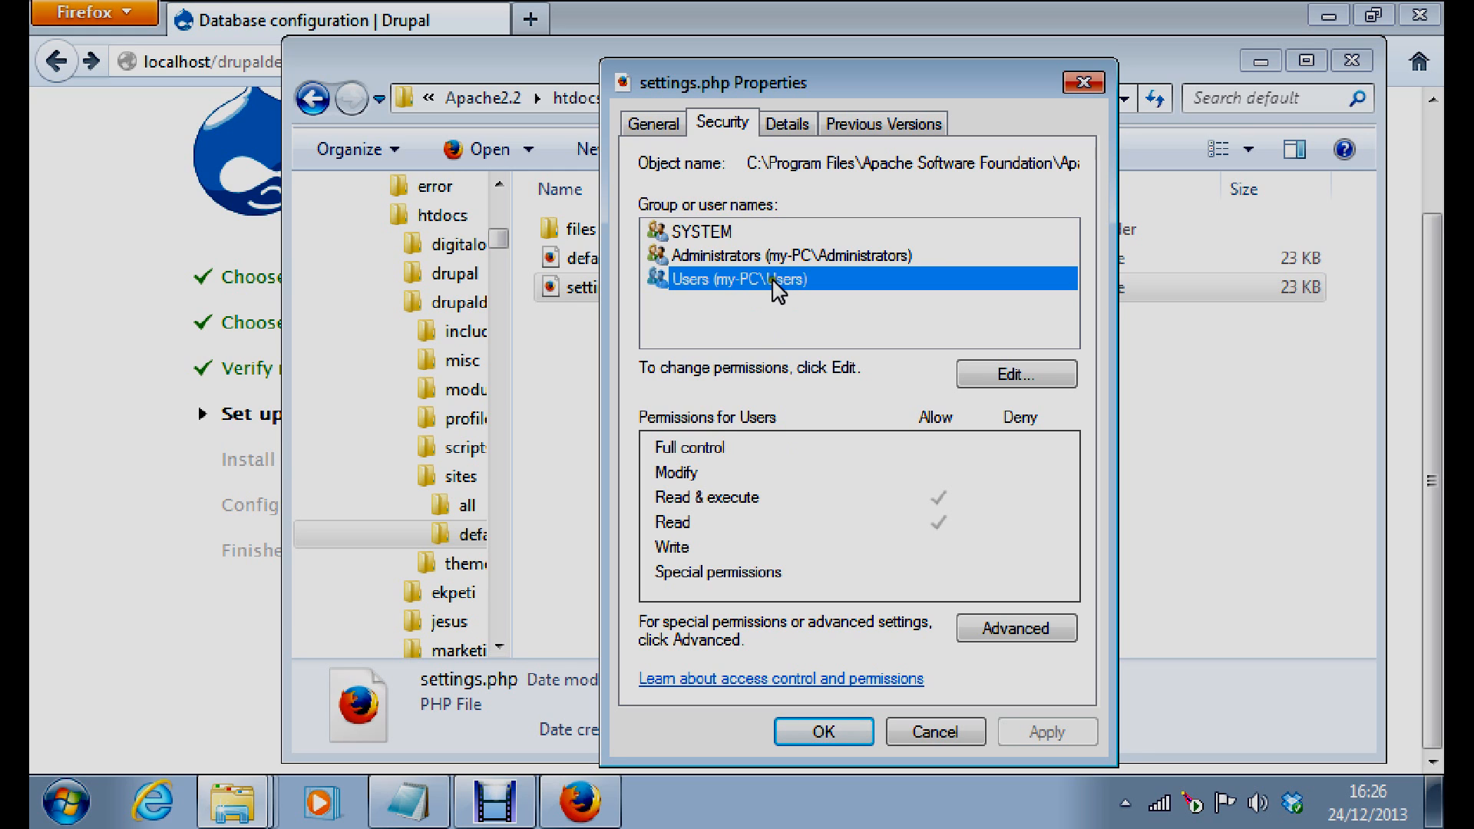
{"action": "left_click", "coordinate": [737, 261]}
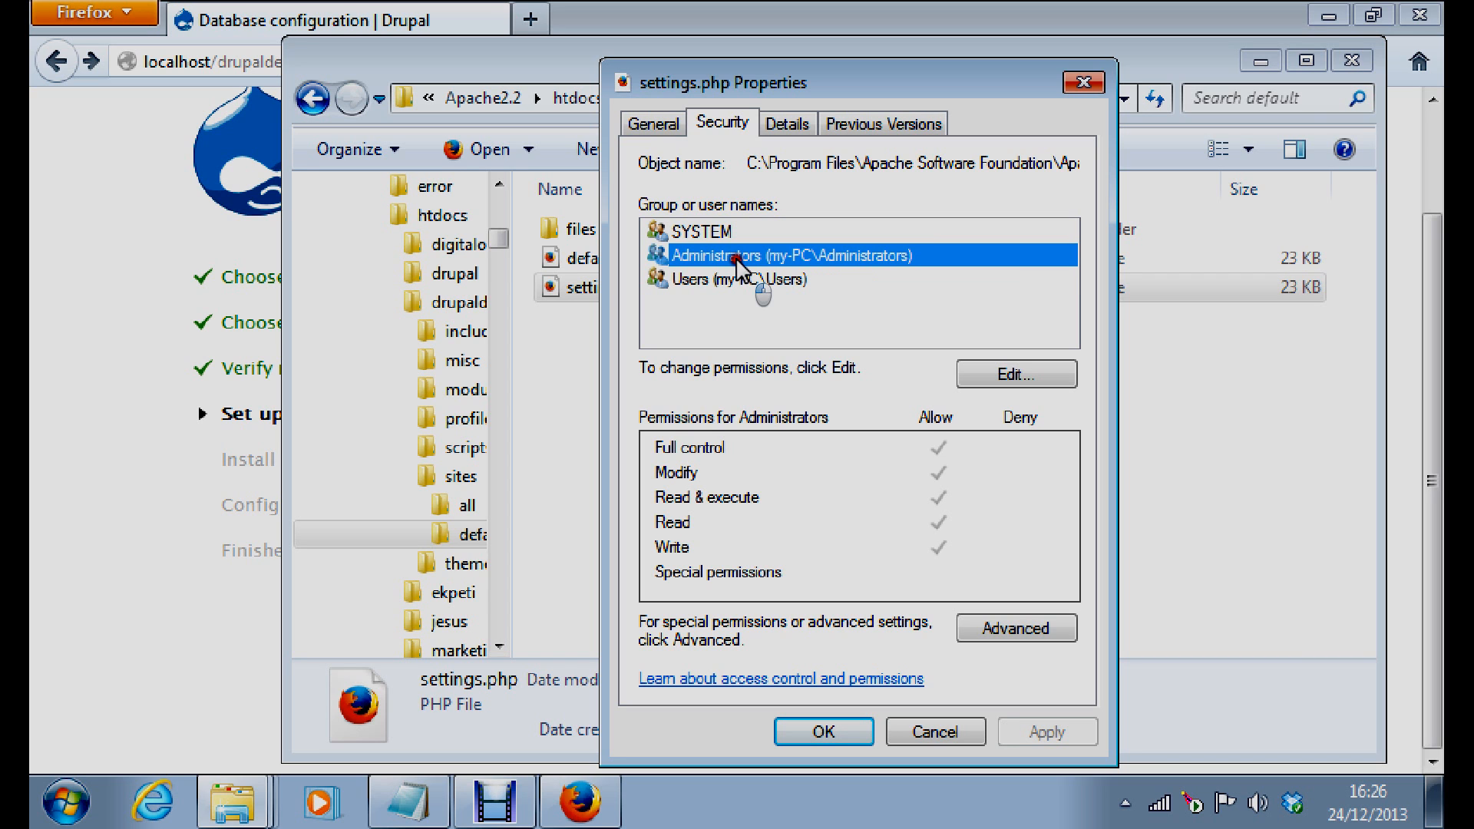
{"action": "left_click", "coordinate": [968, 378]}
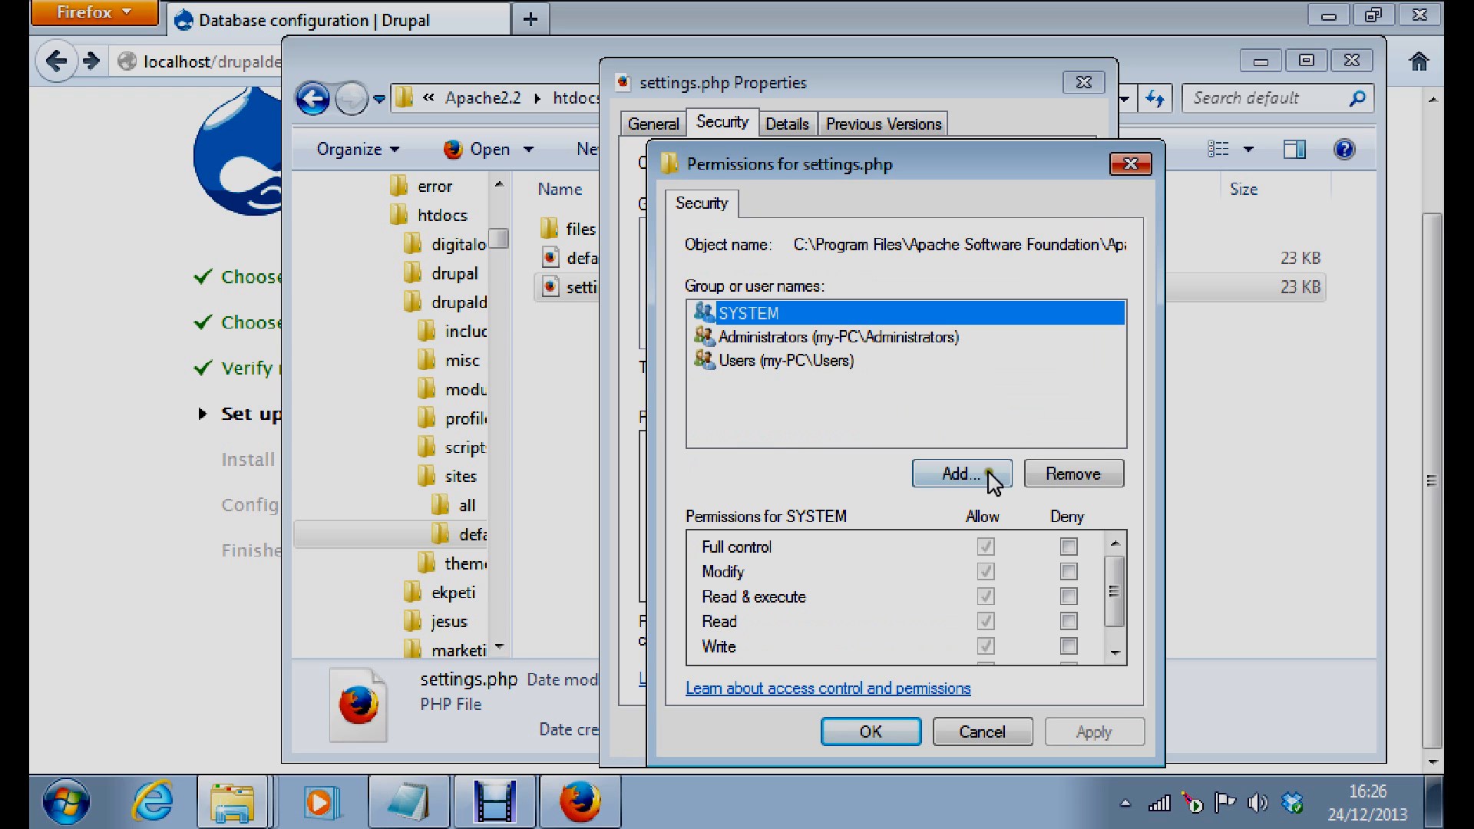
{"action": "left_click", "coordinate": [775, 360]}
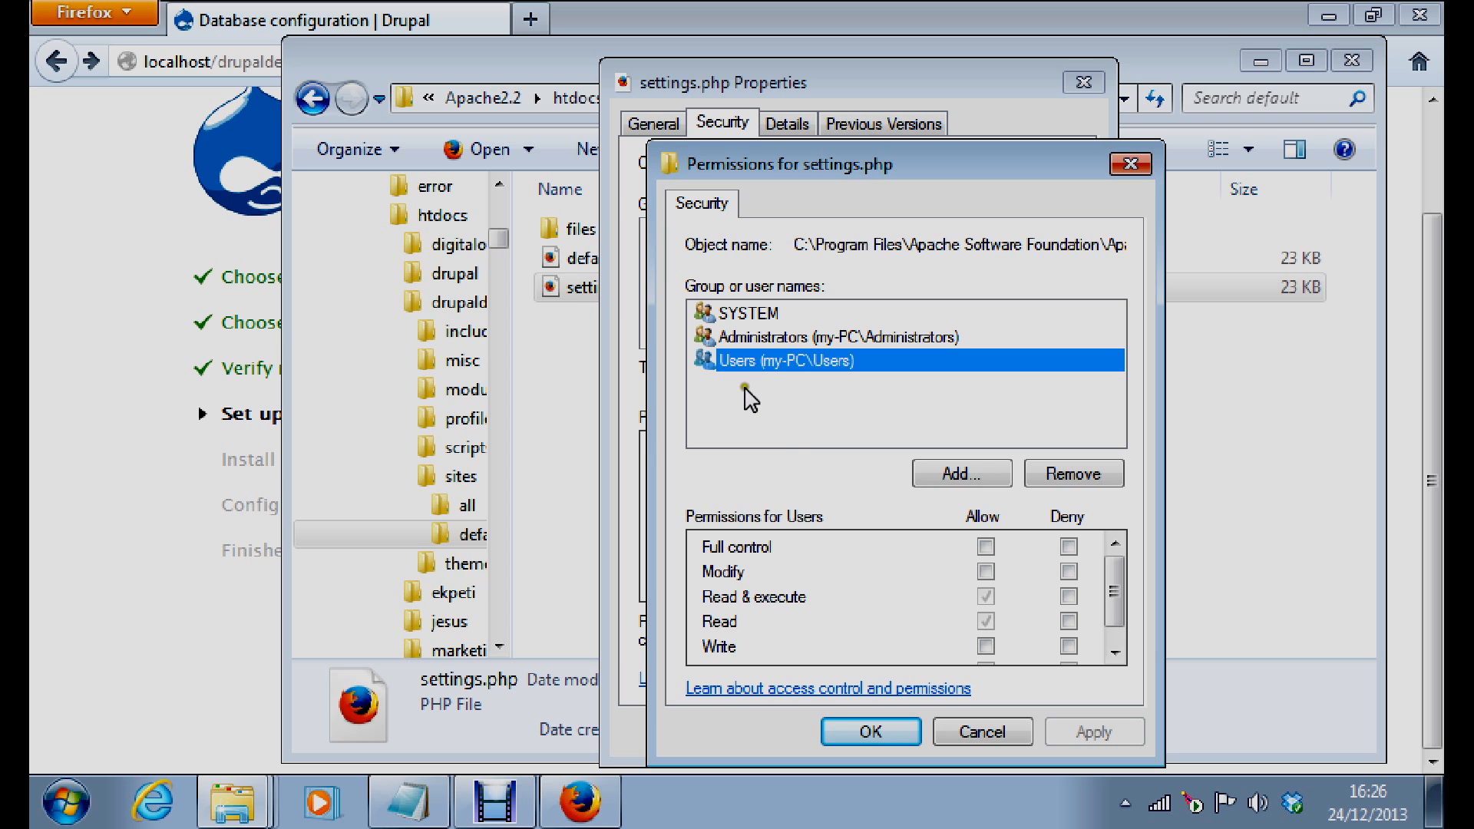
{"action": "left_click", "coordinate": [986, 572]}
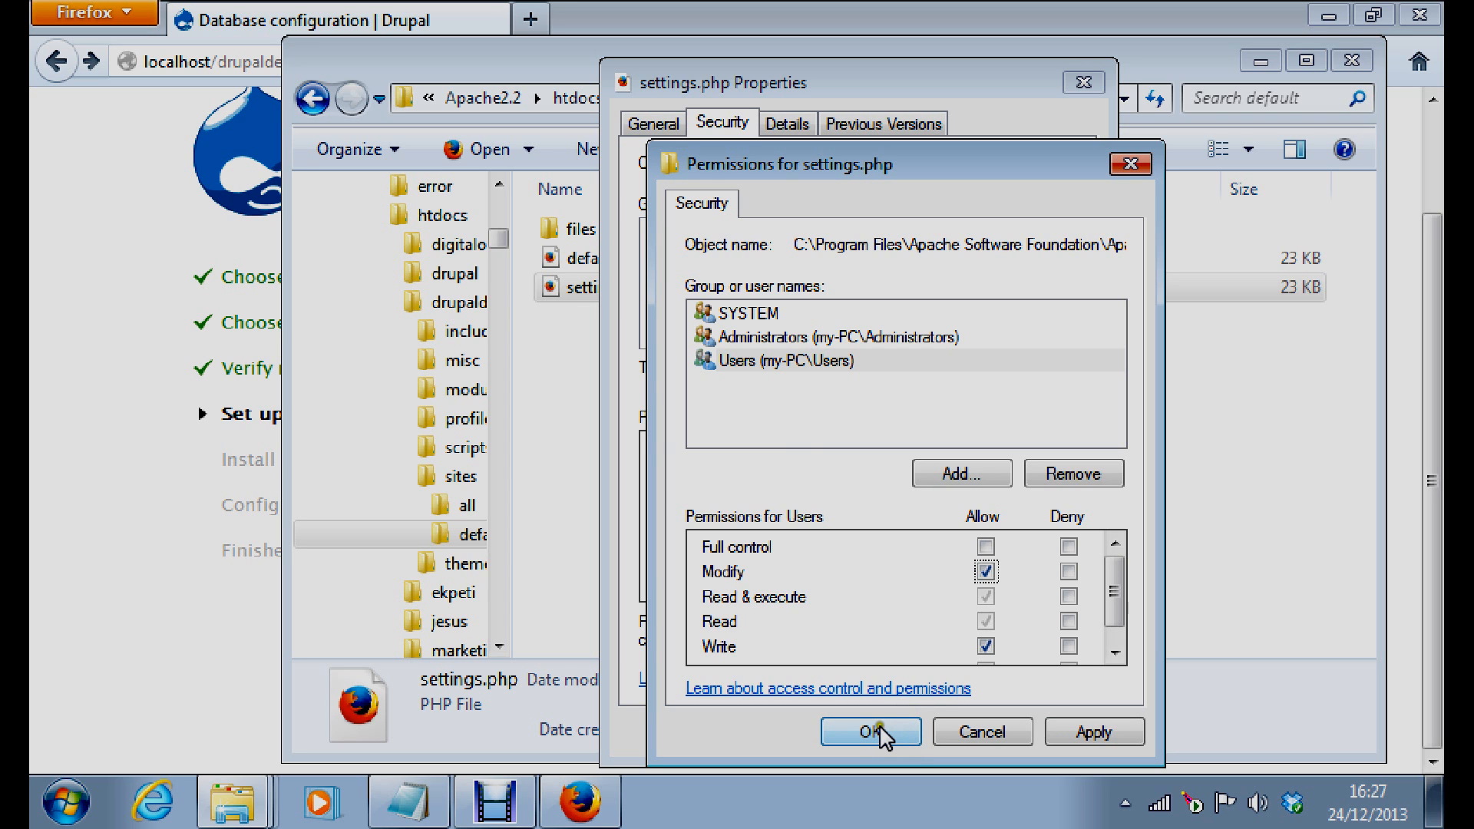
{"action": "left_click", "coordinate": [876, 734]}
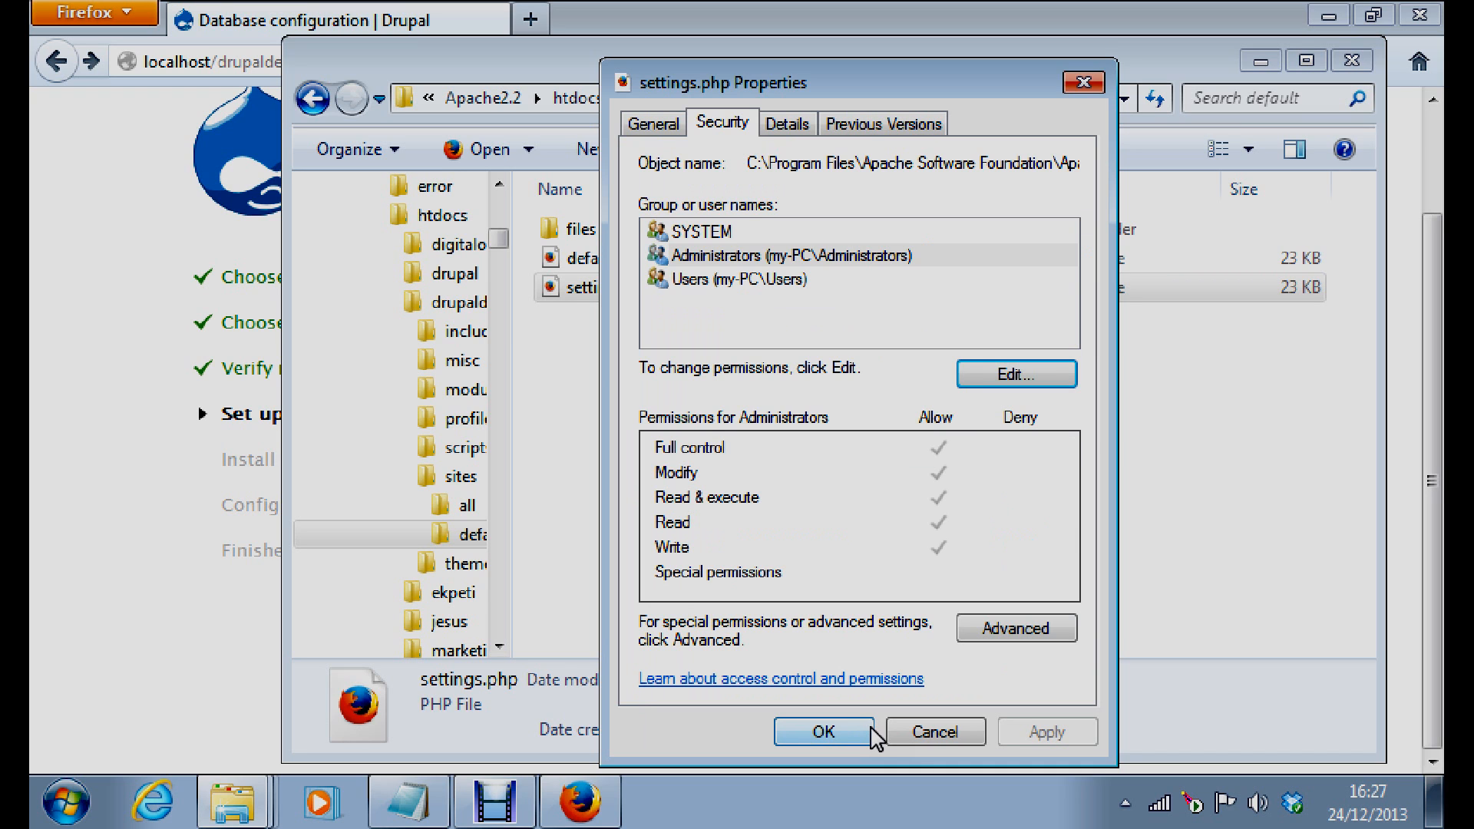
{"action": "left_click", "coordinate": [725, 280]}
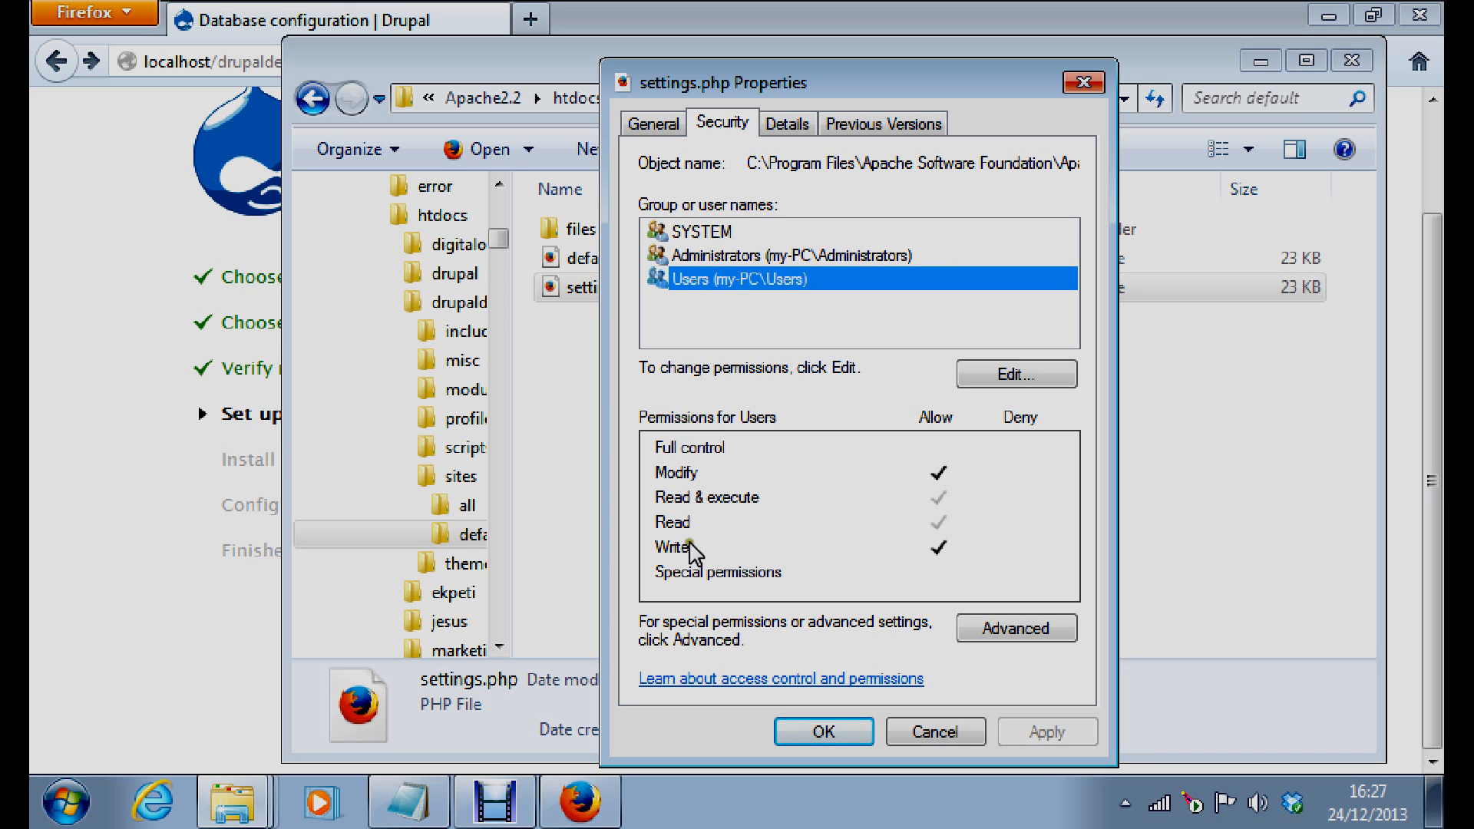
{"action": "left_click", "coordinate": [828, 731]}
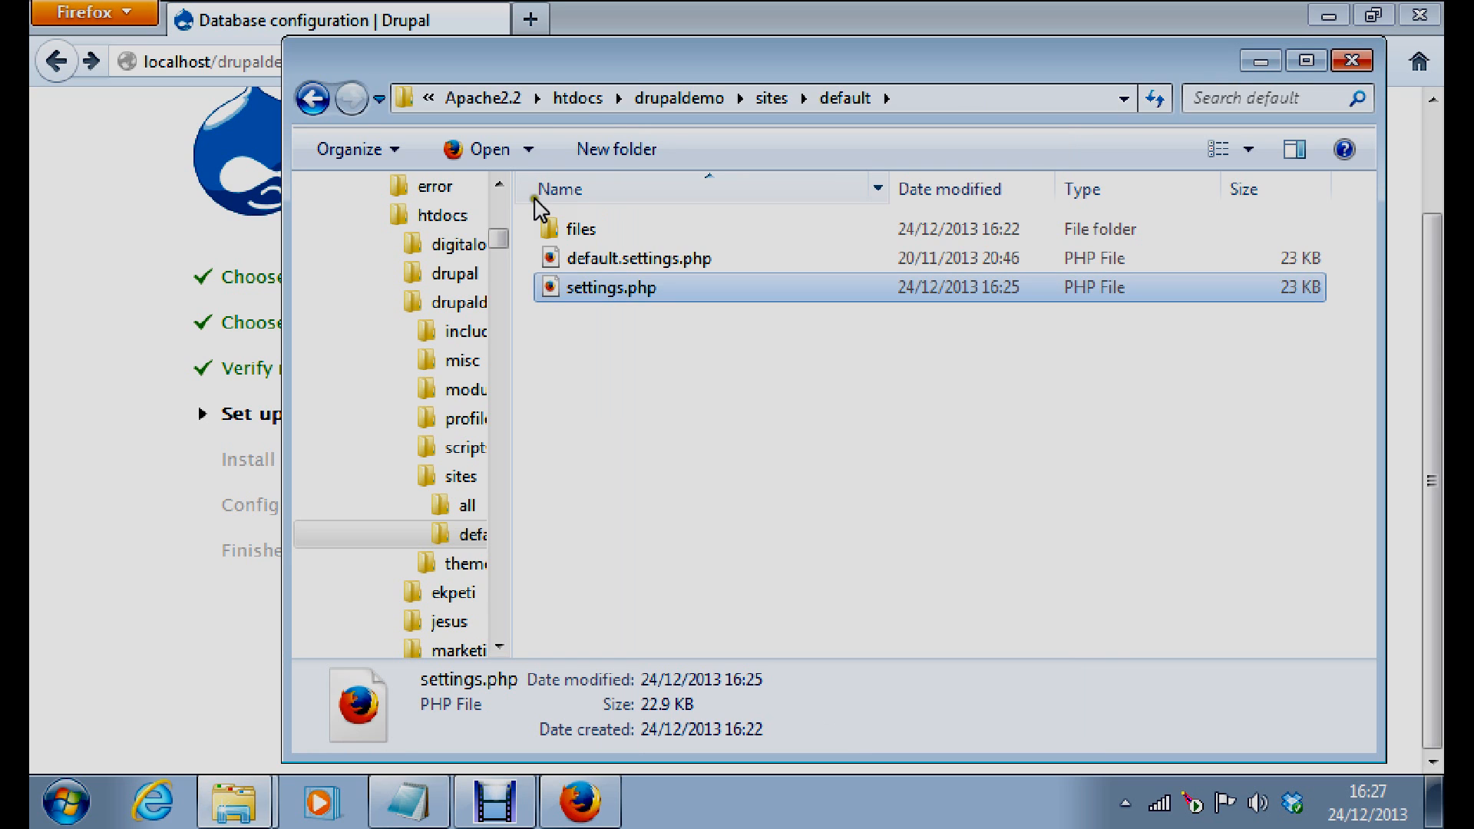
Open settings.php in Notepad++ and go to the end of line 316, the cookie lifetime setting
{"action": "left_click", "coordinate": [528, 149]}
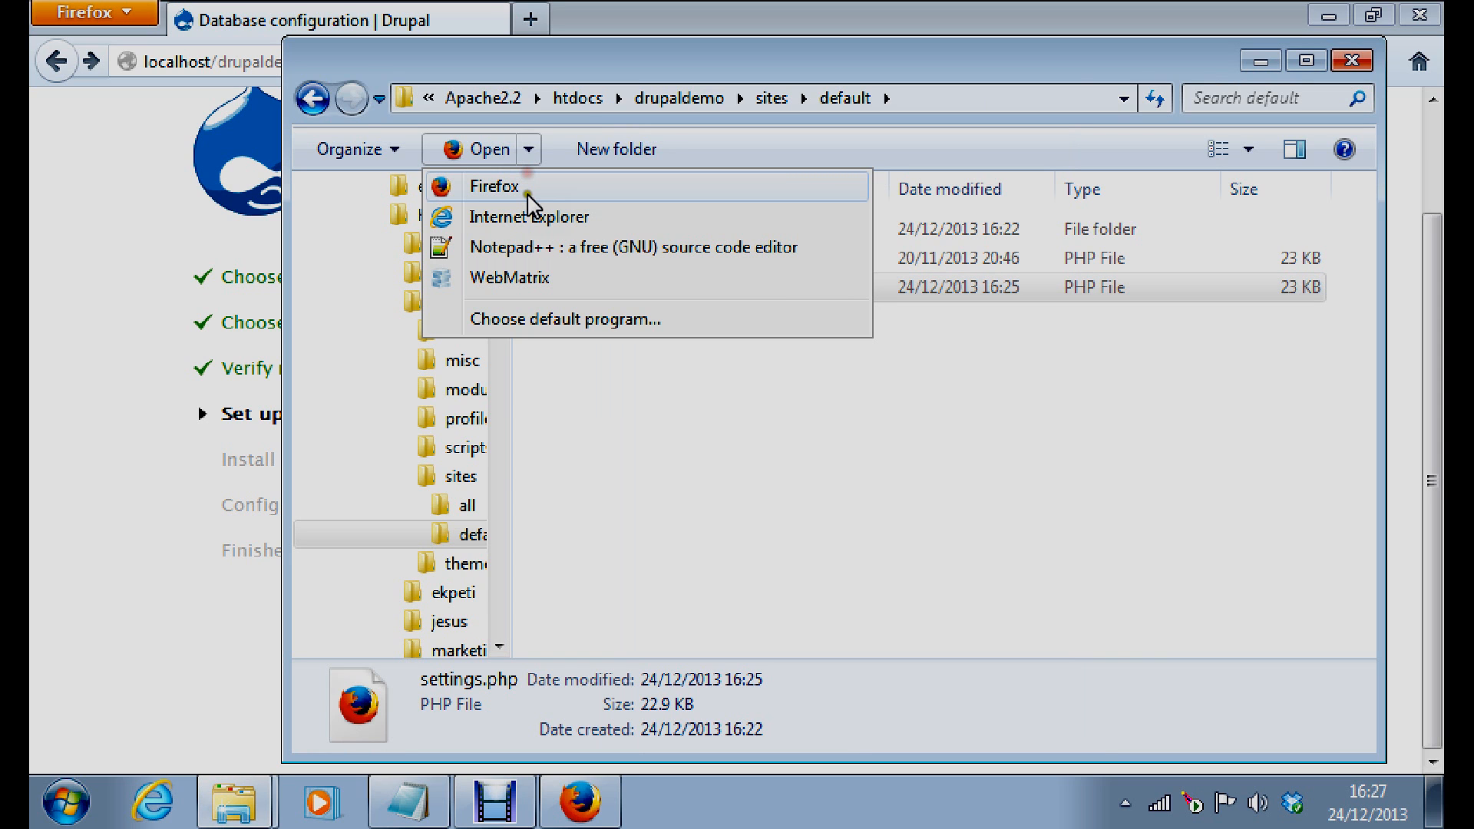
{"action": "left_click", "coordinate": [528, 191]}
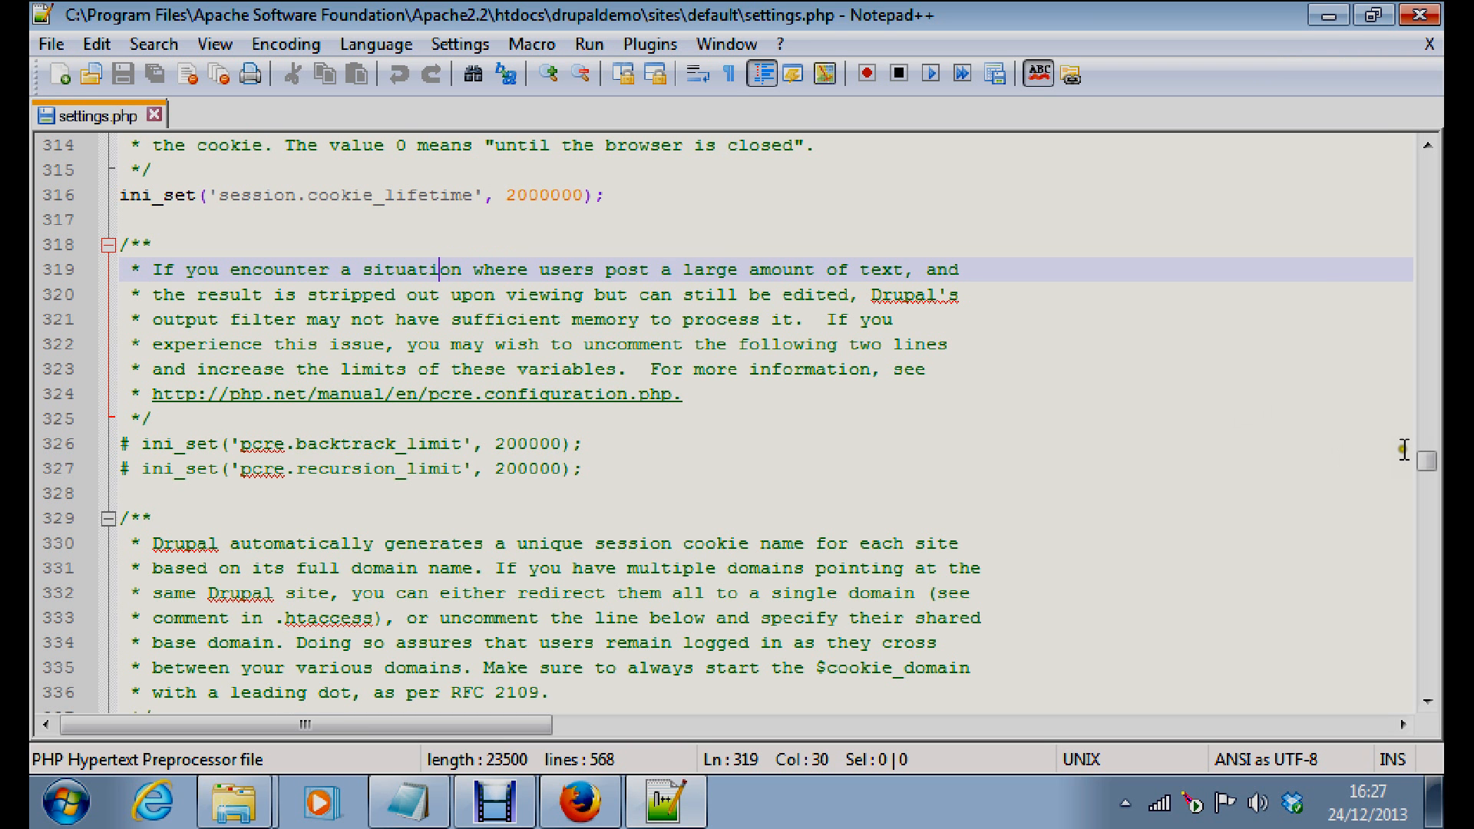
{"action": "left_click_drag", "start_coordinate": [1426, 460], "coordinate": [1433, 530]}
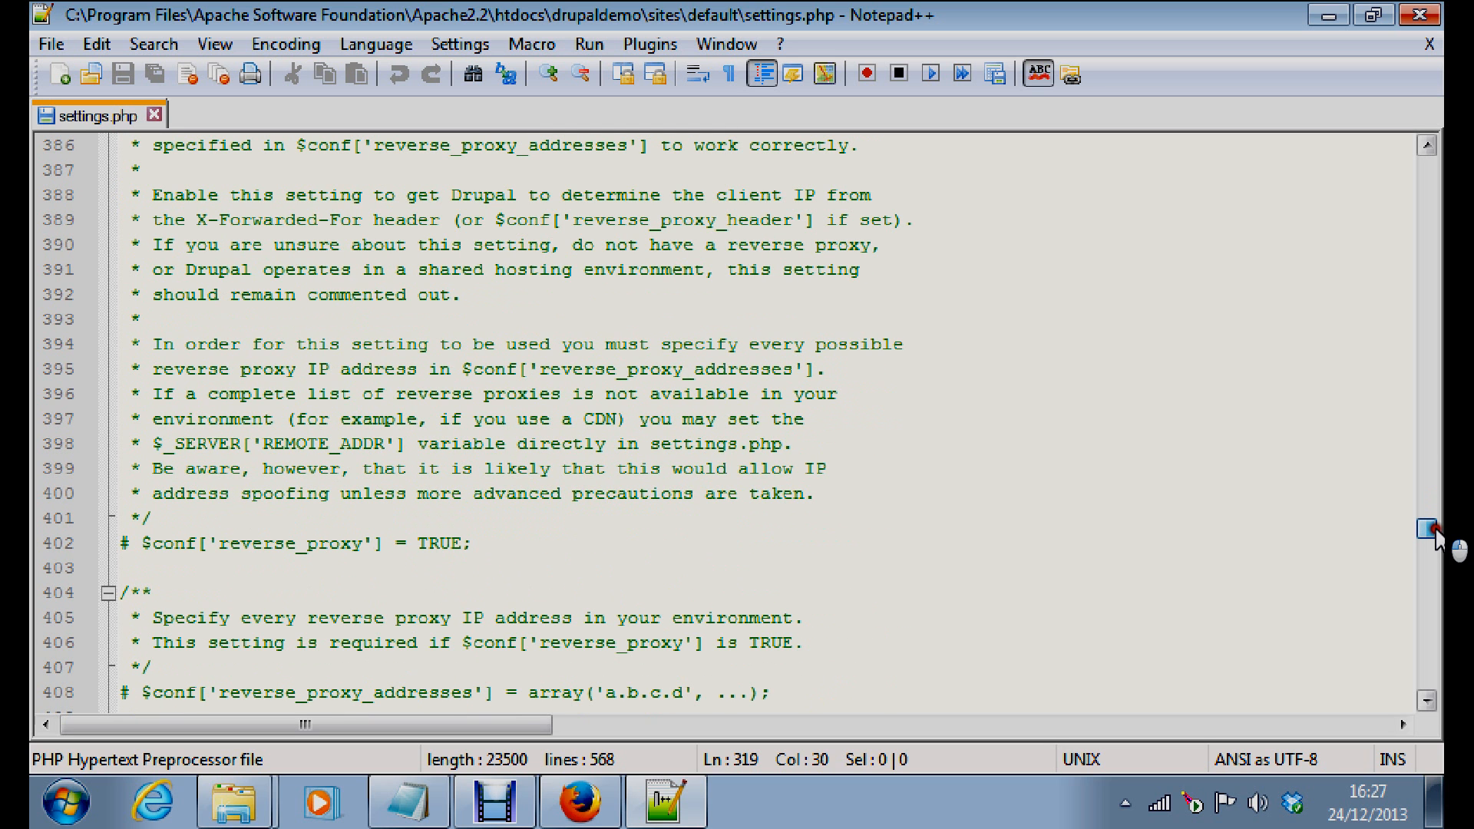
{"action": "left_click_drag", "start_coordinate": [1433, 530], "coordinate": [1442, 653]}
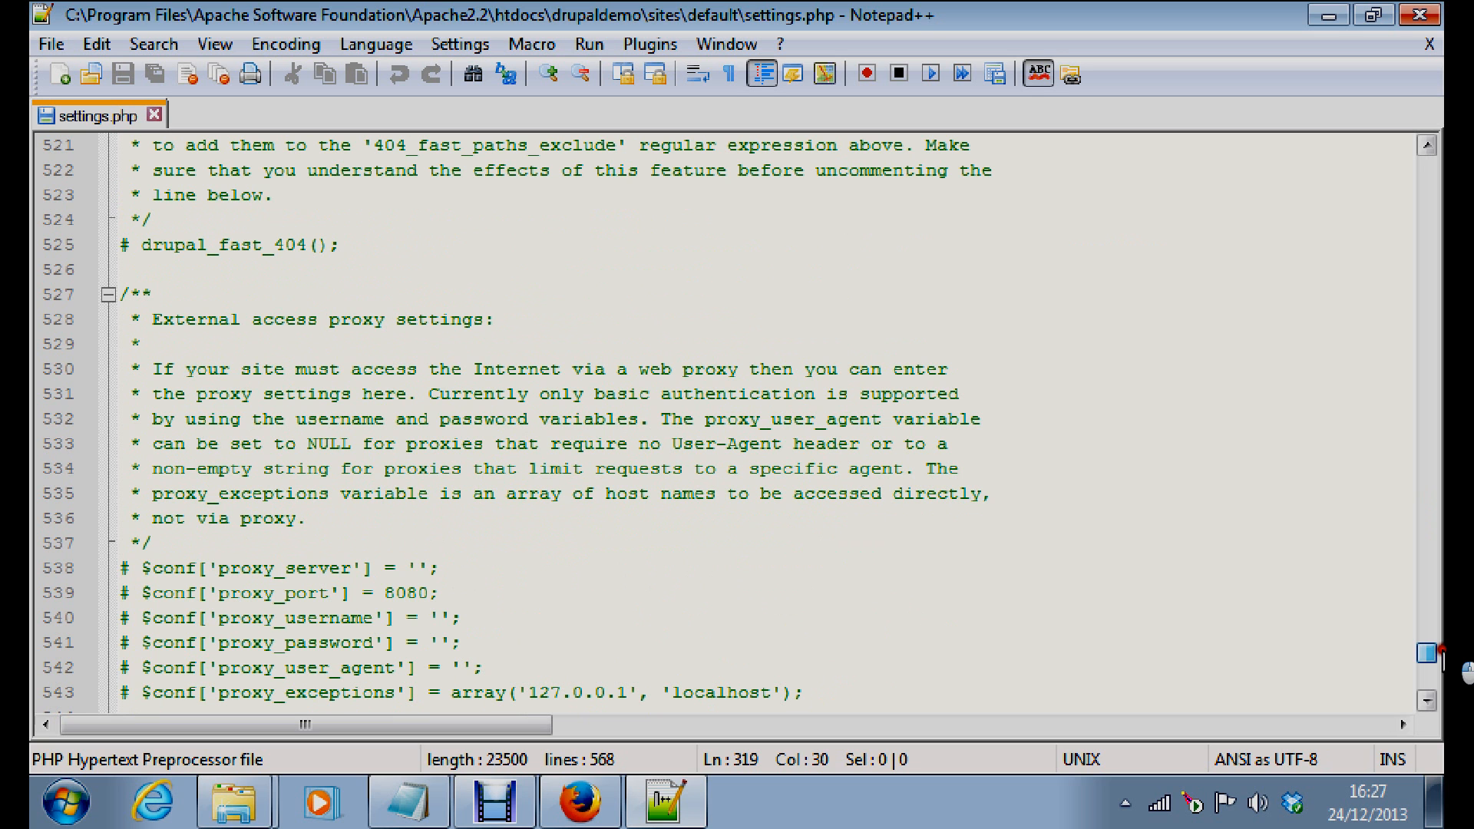
{"action": "left_click_drag", "start_coordinate": [1442, 652], "coordinate": [1429, 504]}
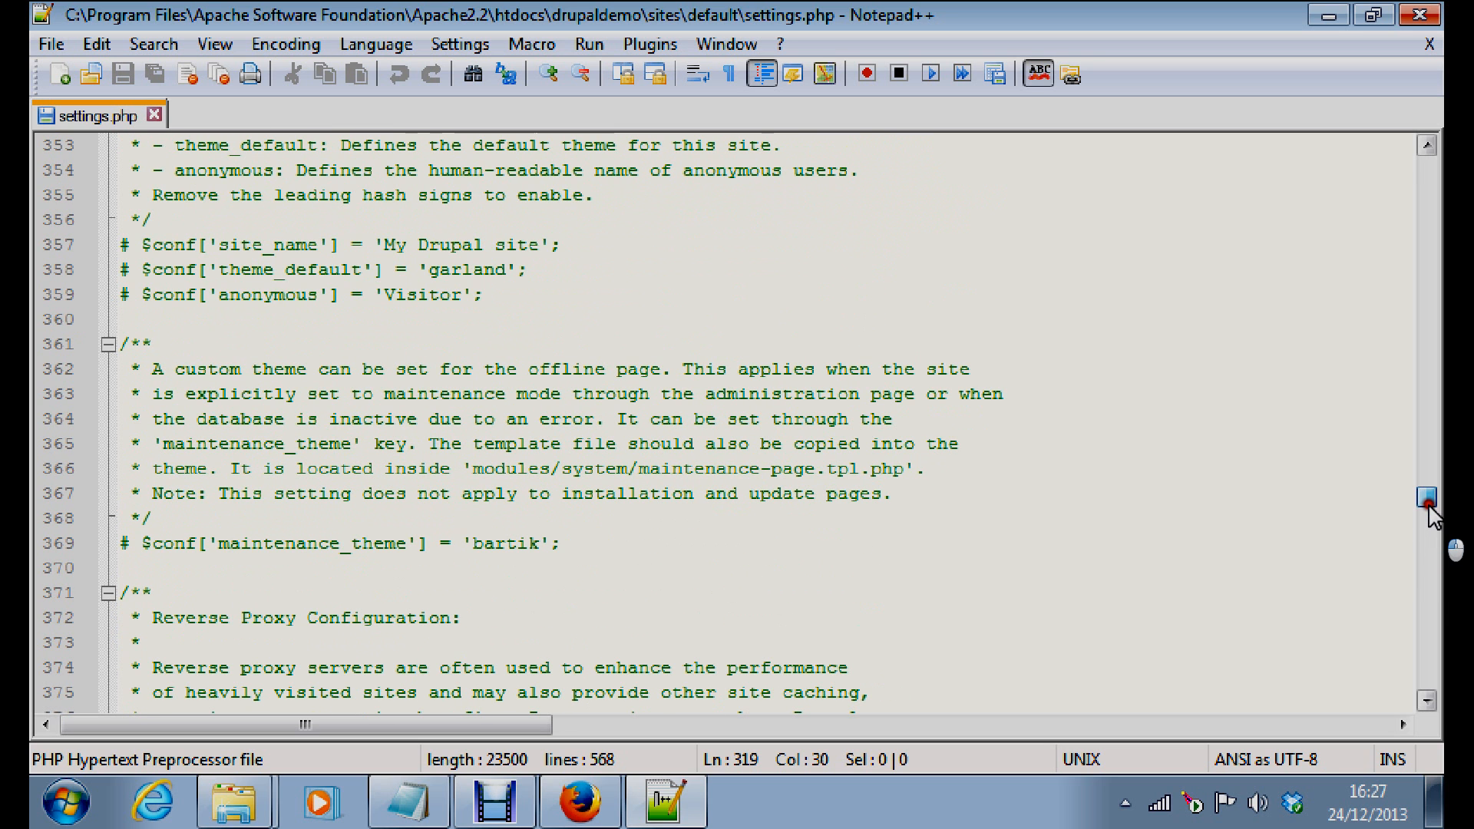
{"action": "left_click_drag", "start_coordinate": [1429, 504], "coordinate": [1429, 465]}
{"action": "left_click", "coordinate": [614, 271]}
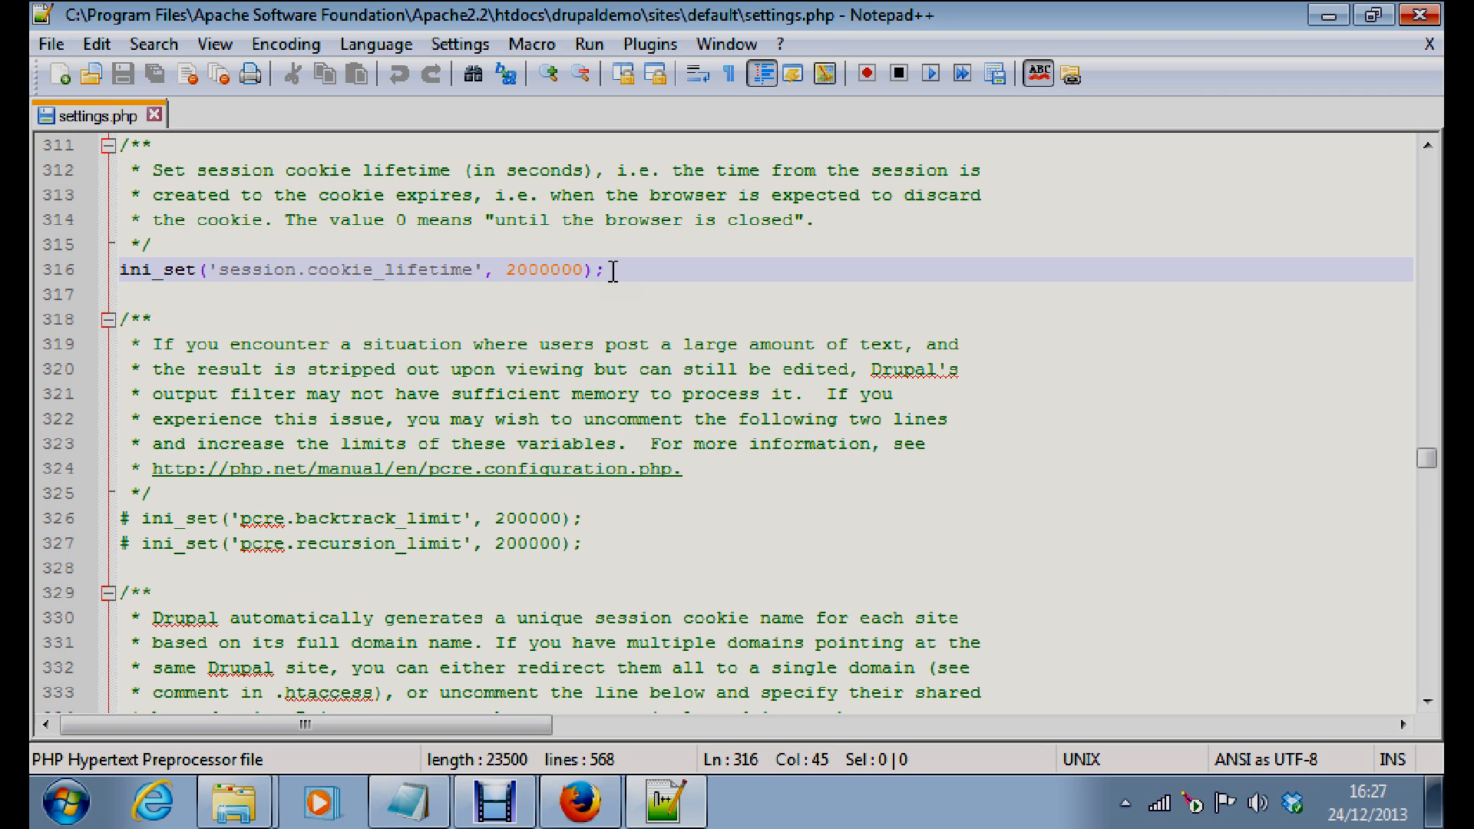
Insert line 317 ini_set('max_execution_time', 3000); below the cookie lifetime line and save
{"action": "key", "text": "Return"}
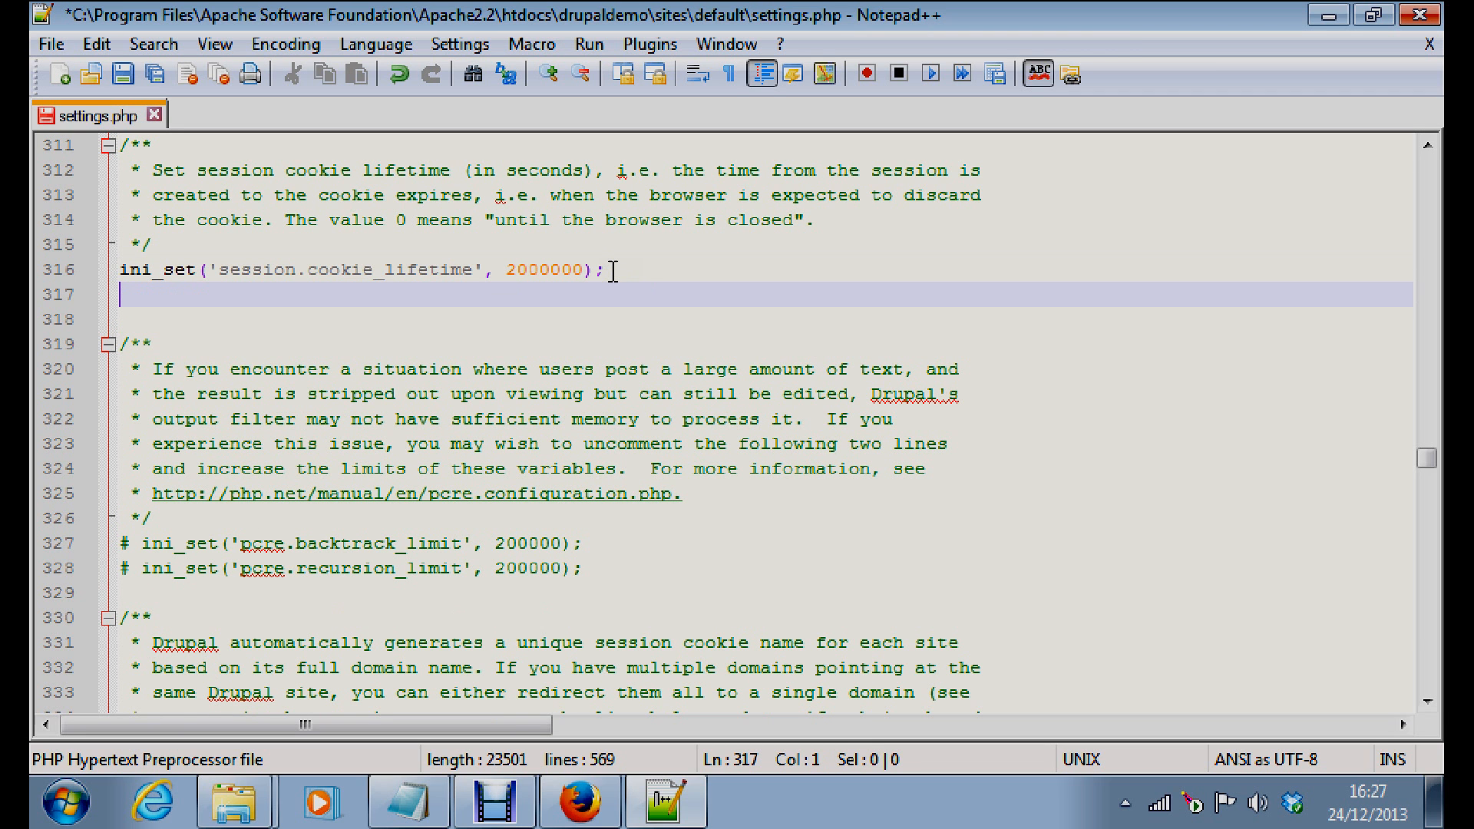
{"action": "type", "text": "ini_set)"}
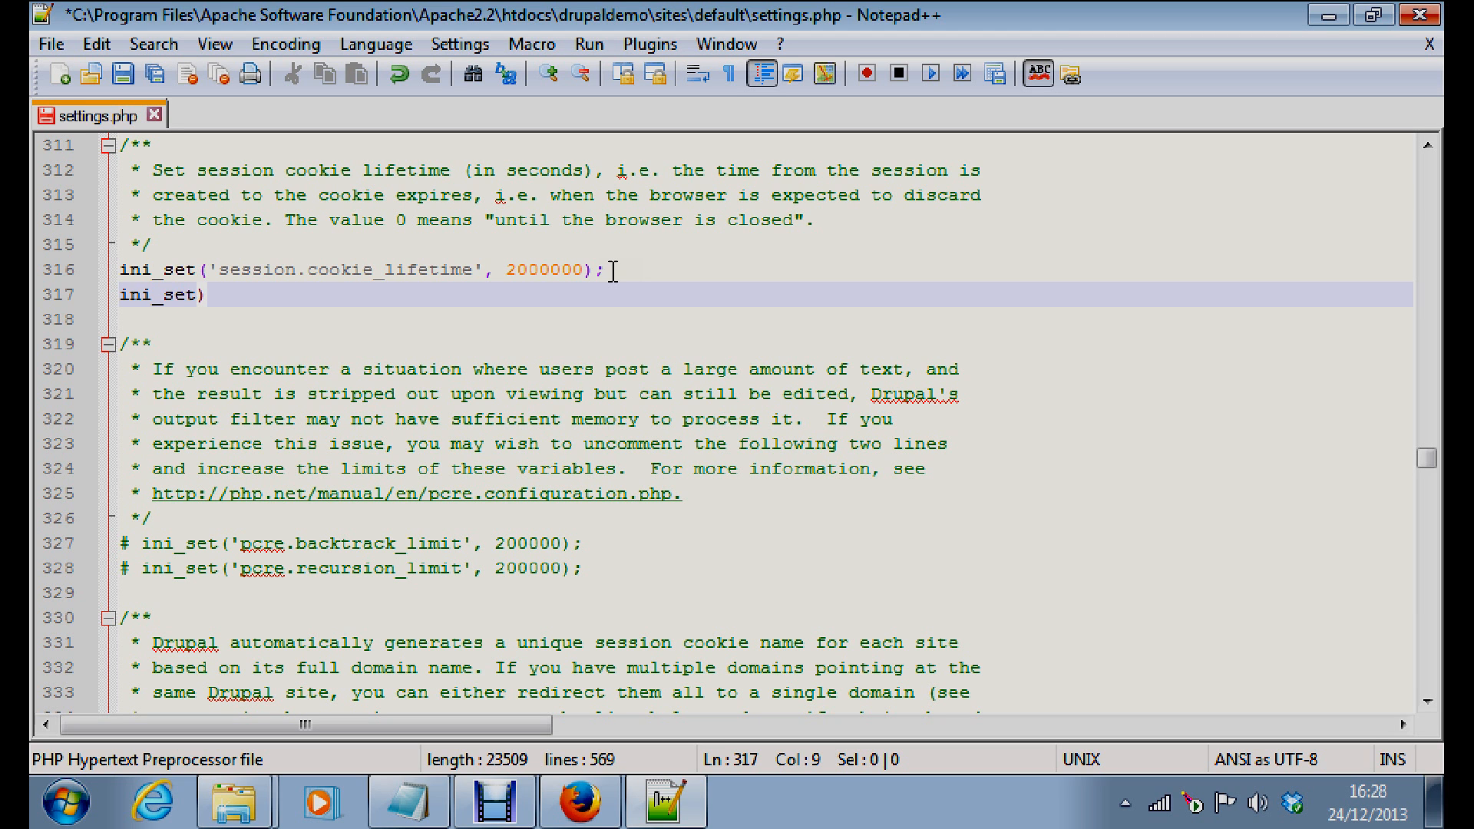
{"action": "key", "text": "BackSpace"}
{"action": "type", "text": "()"}
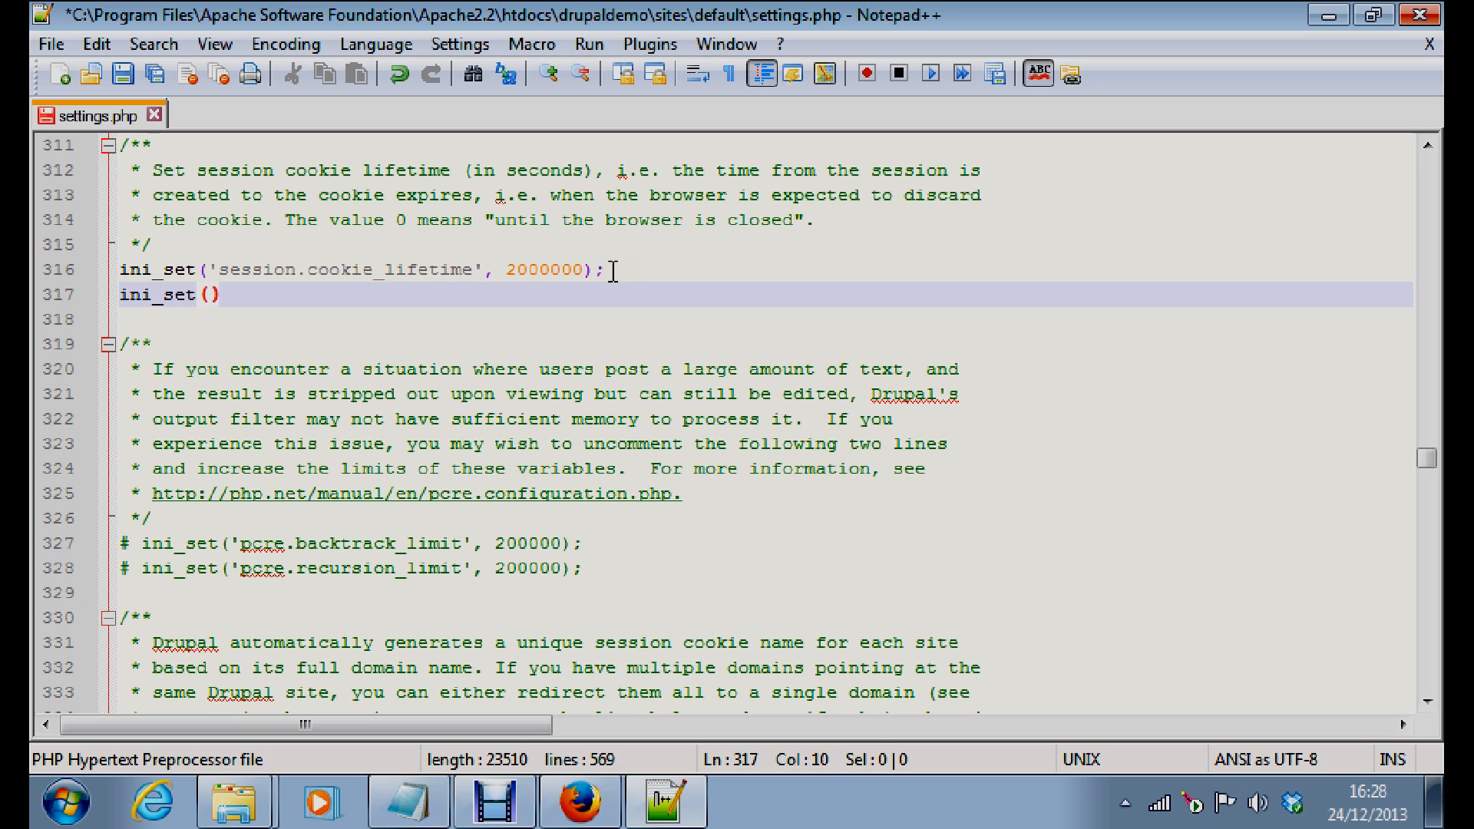
{"action": "type", "text": ";"}
{"action": "key", "text": "Left"}
{"action": "type", "text": "'max_exe"}
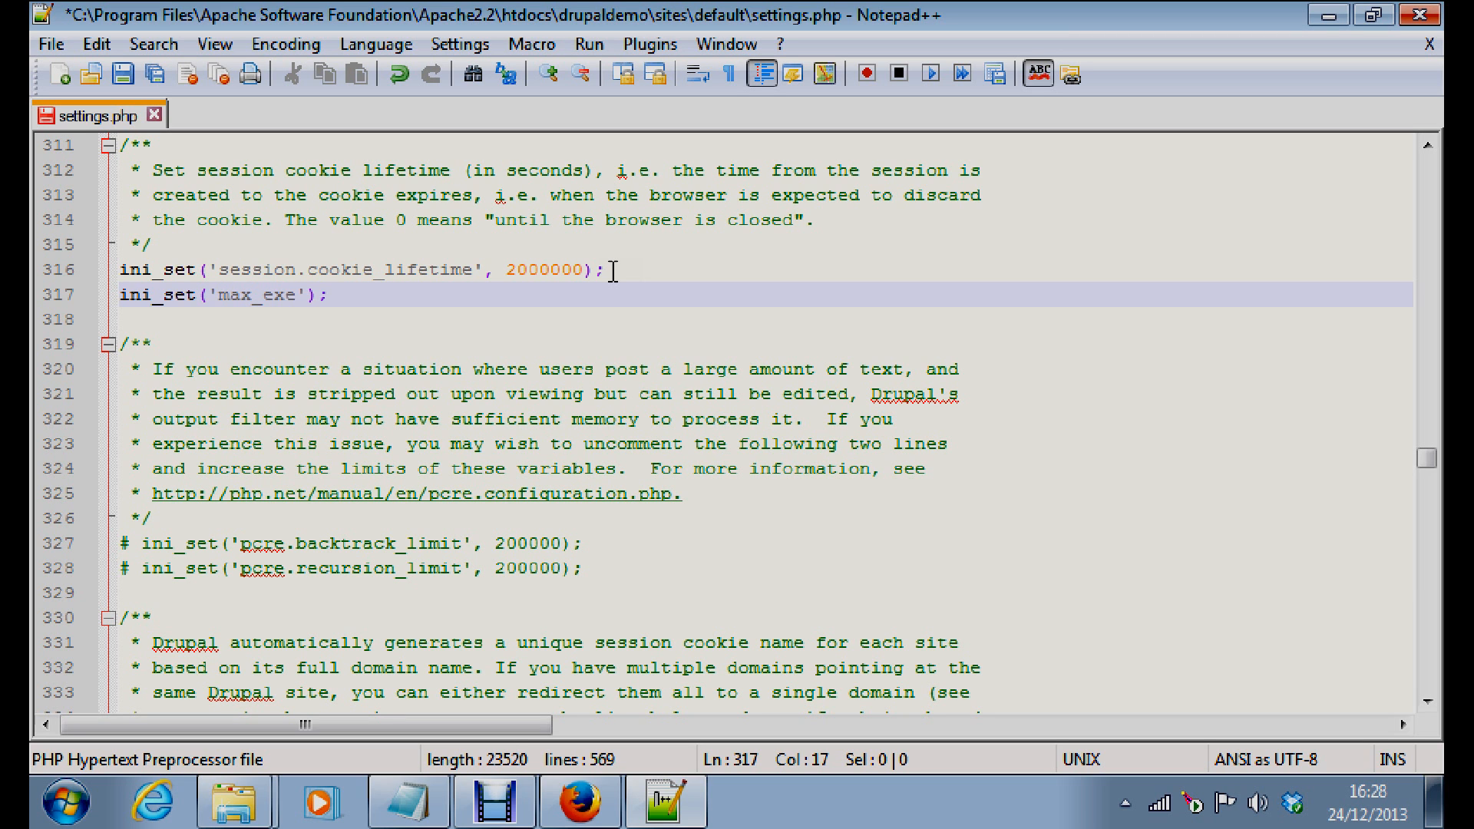
{"action": "type", "text": "cur"}
{"action": "key", "text": "BackSpace"}
{"action": "type", "text": "tion_tim"}
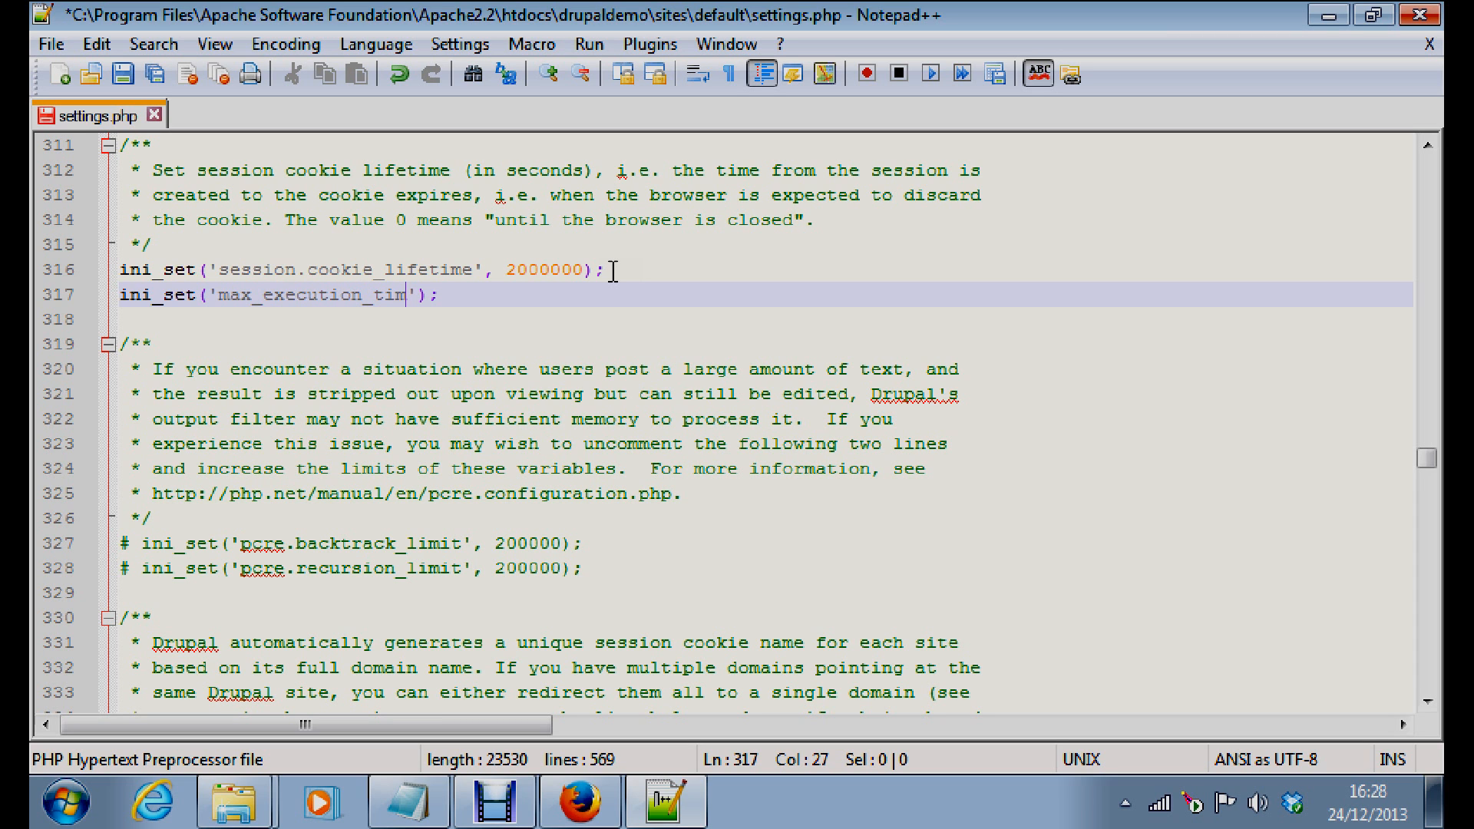
{"action": "type", "text": "e"}
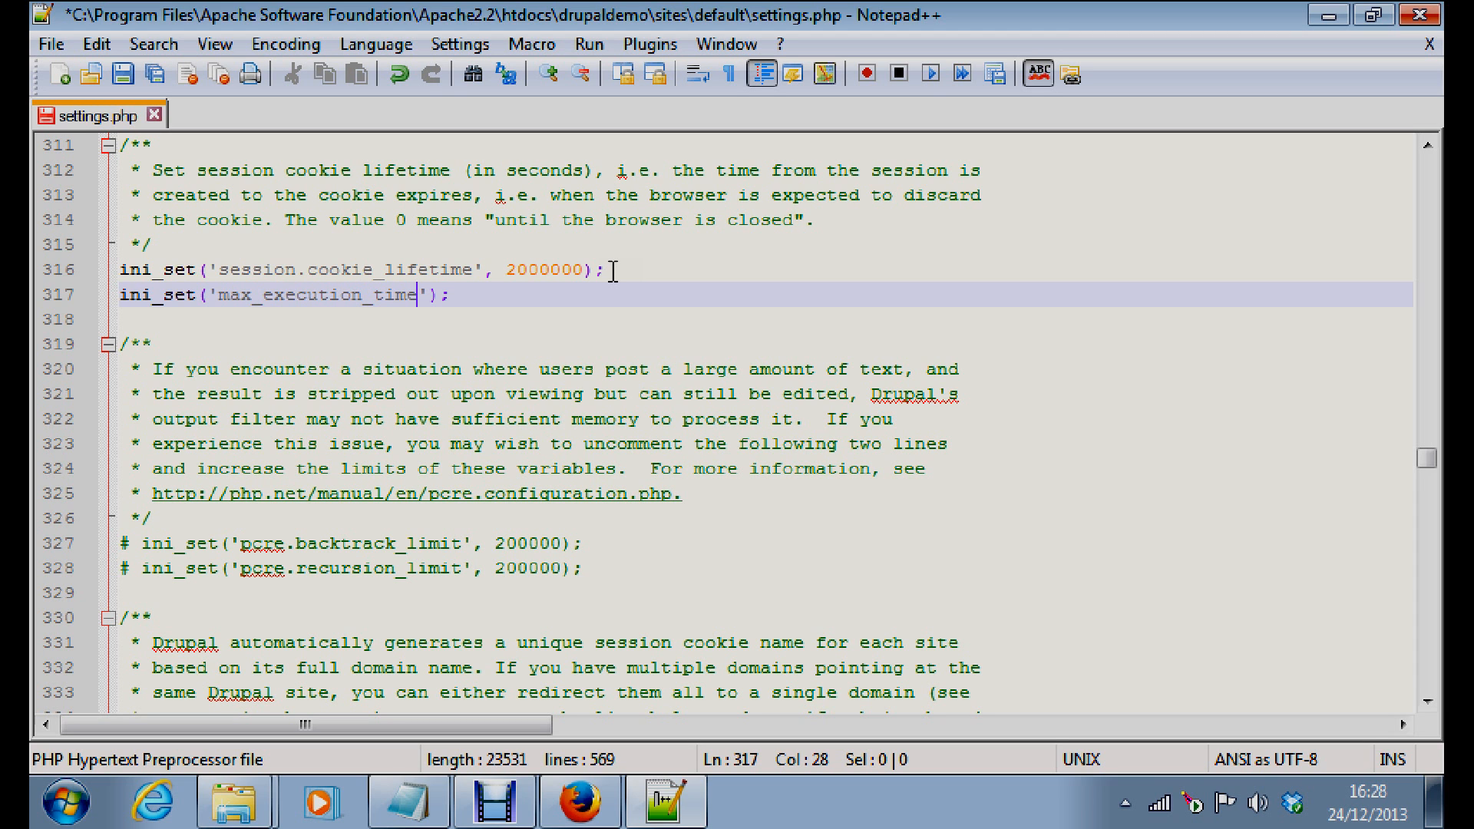
{"action": "key", "text": "Right"}
{"action": "type", "text": ",  3000"}
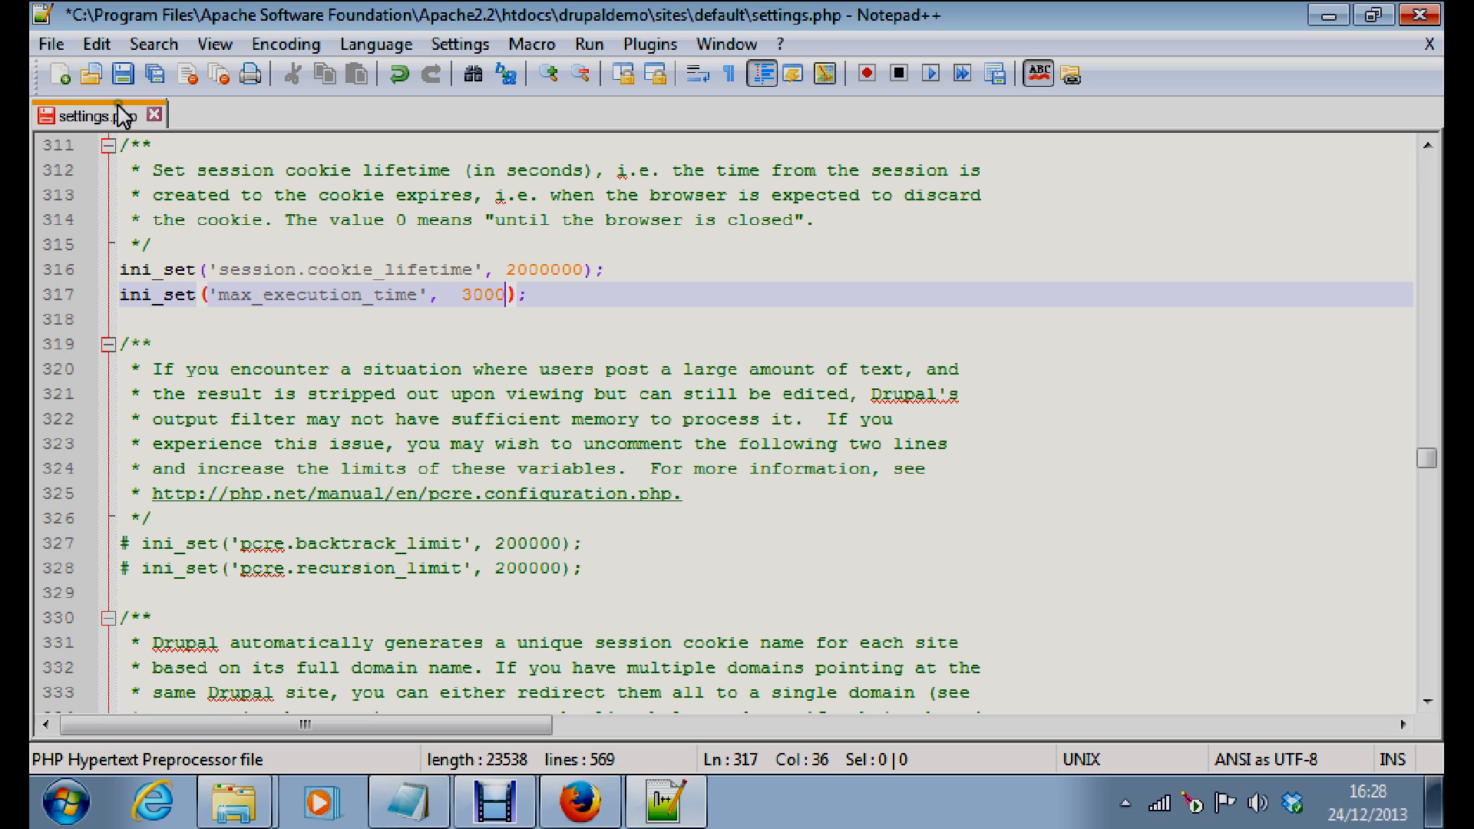
{"action": "left_click", "coordinate": [154, 73]}
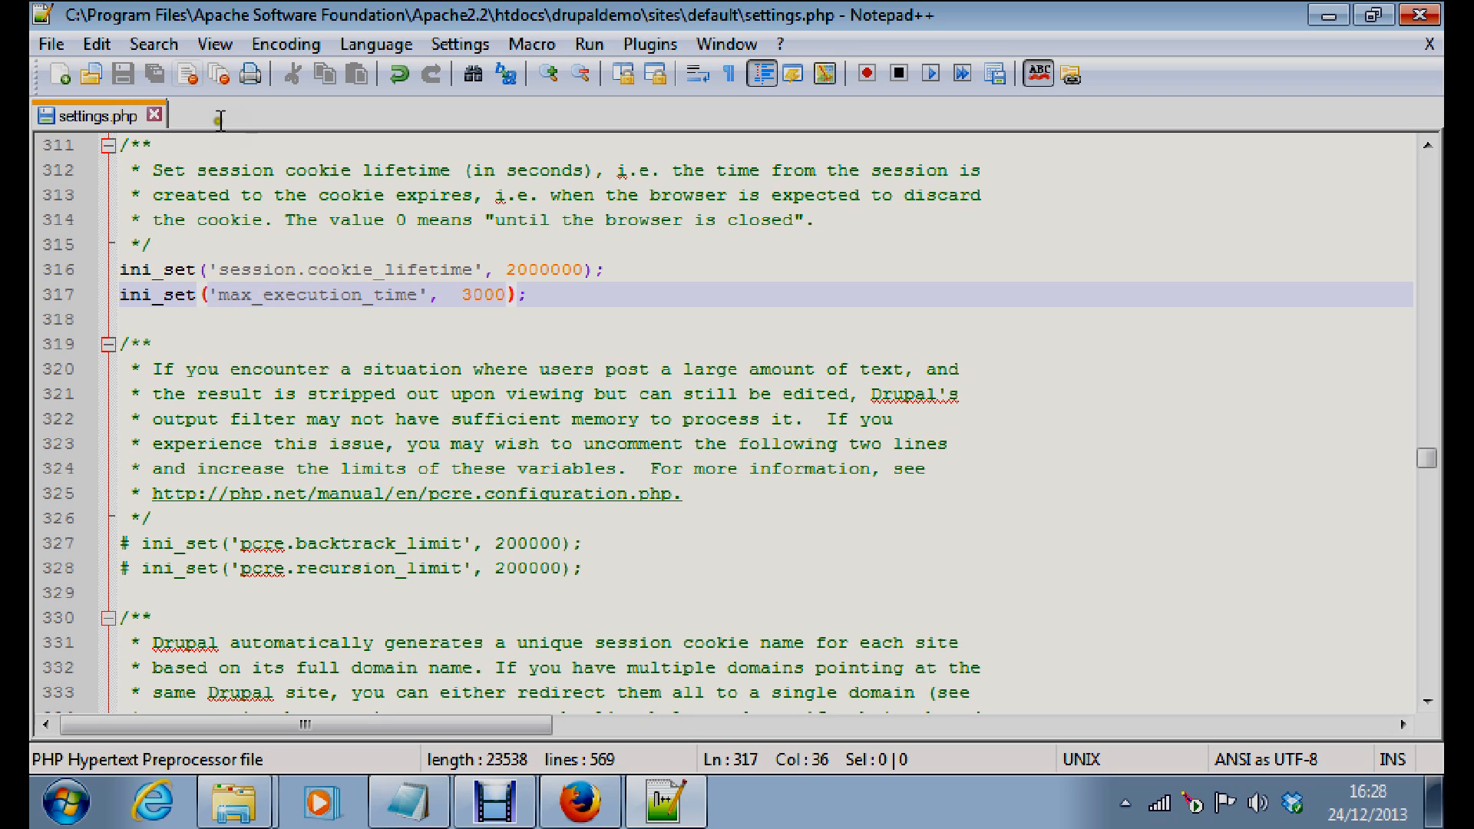
Close settings.php and the file browser, enter the database password, and submit the database settings
{"action": "left_click", "coordinate": [1415, 16]}
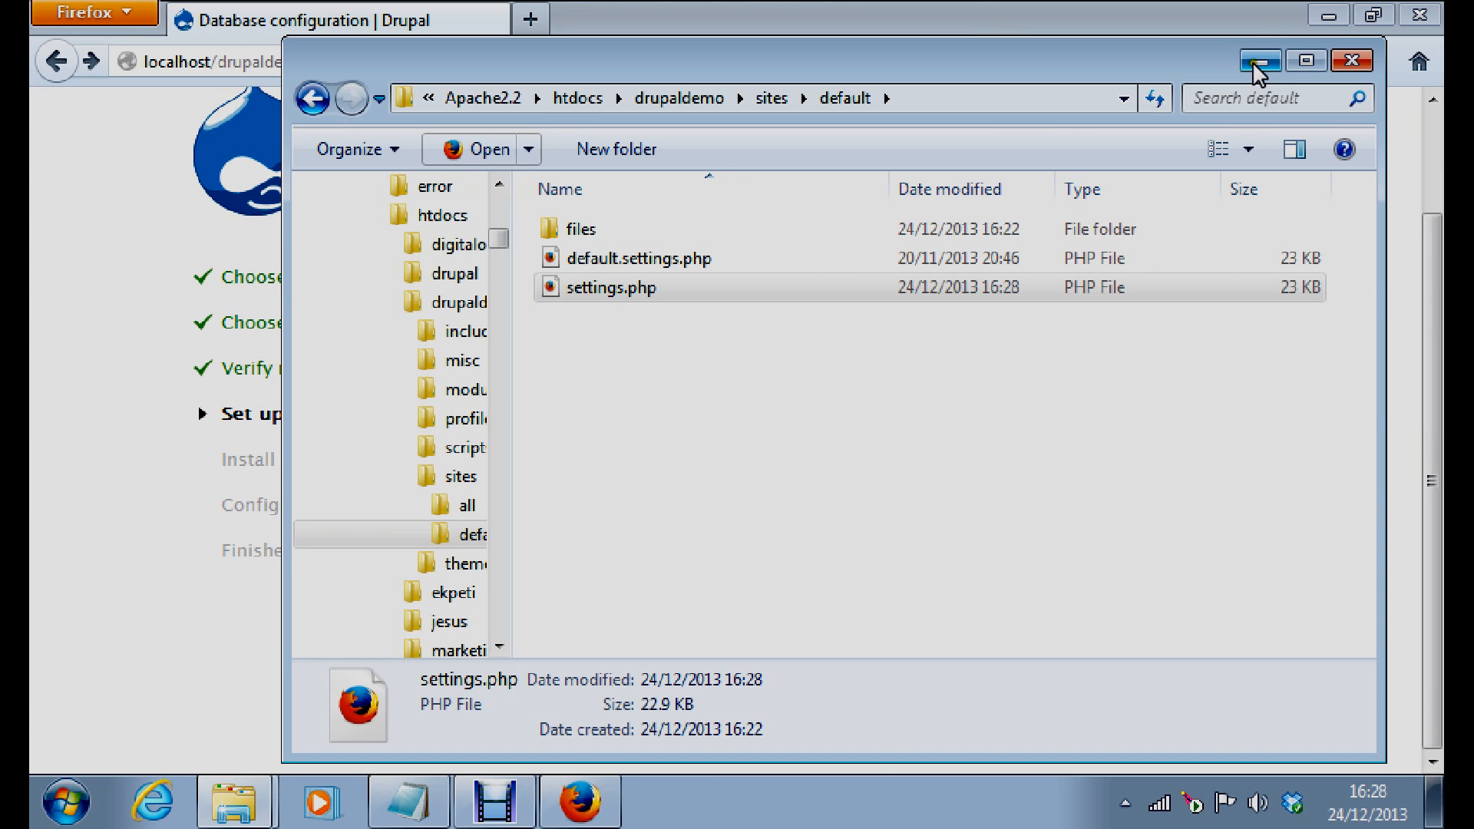
{"action": "left_click", "coordinate": [1253, 61]}
{"action": "left_click", "coordinate": [749, 549]}
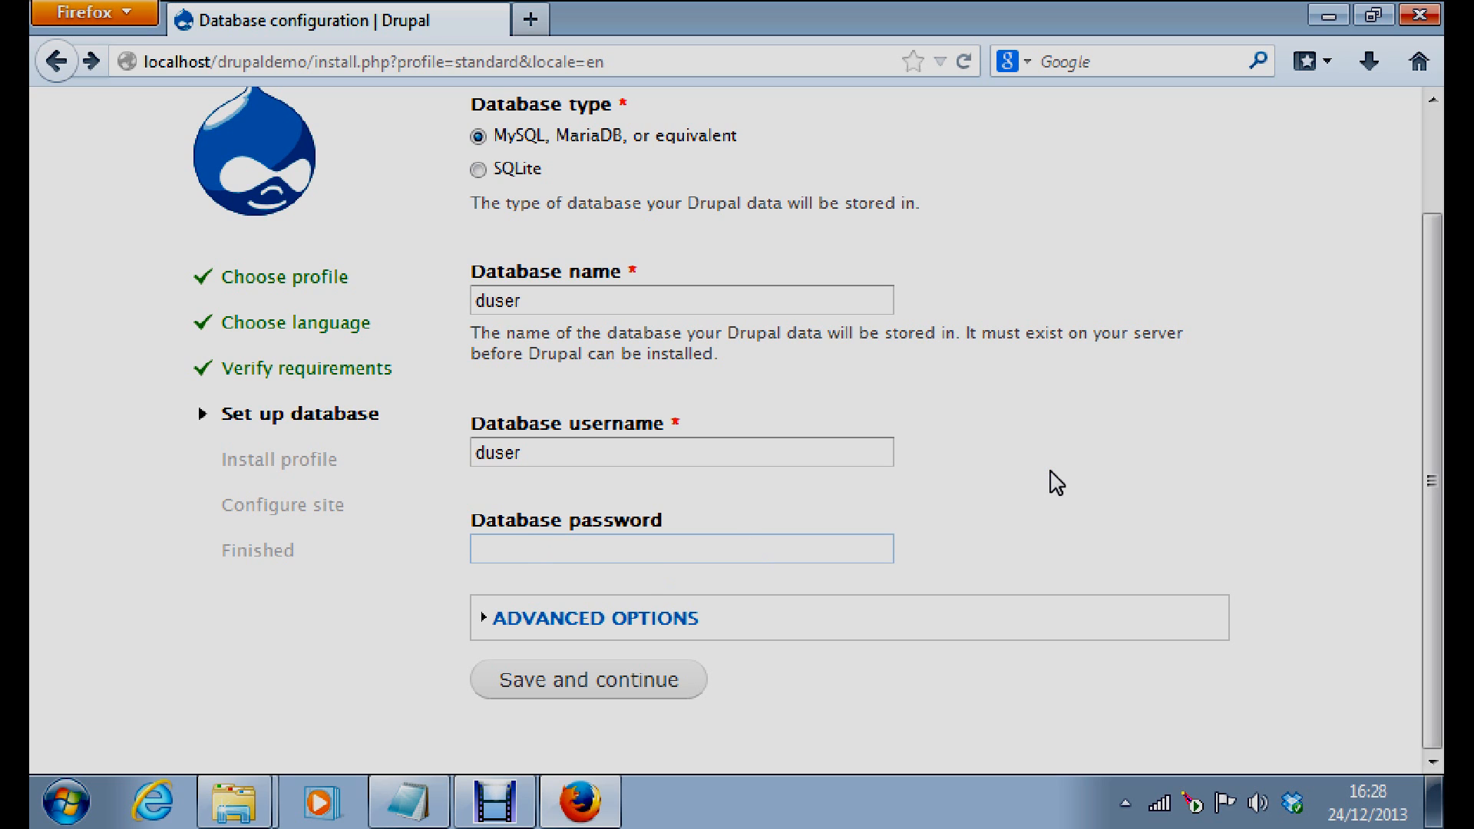
{"action": "type", "text": "duser"}
{"action": "left_click", "coordinate": [584, 682]}
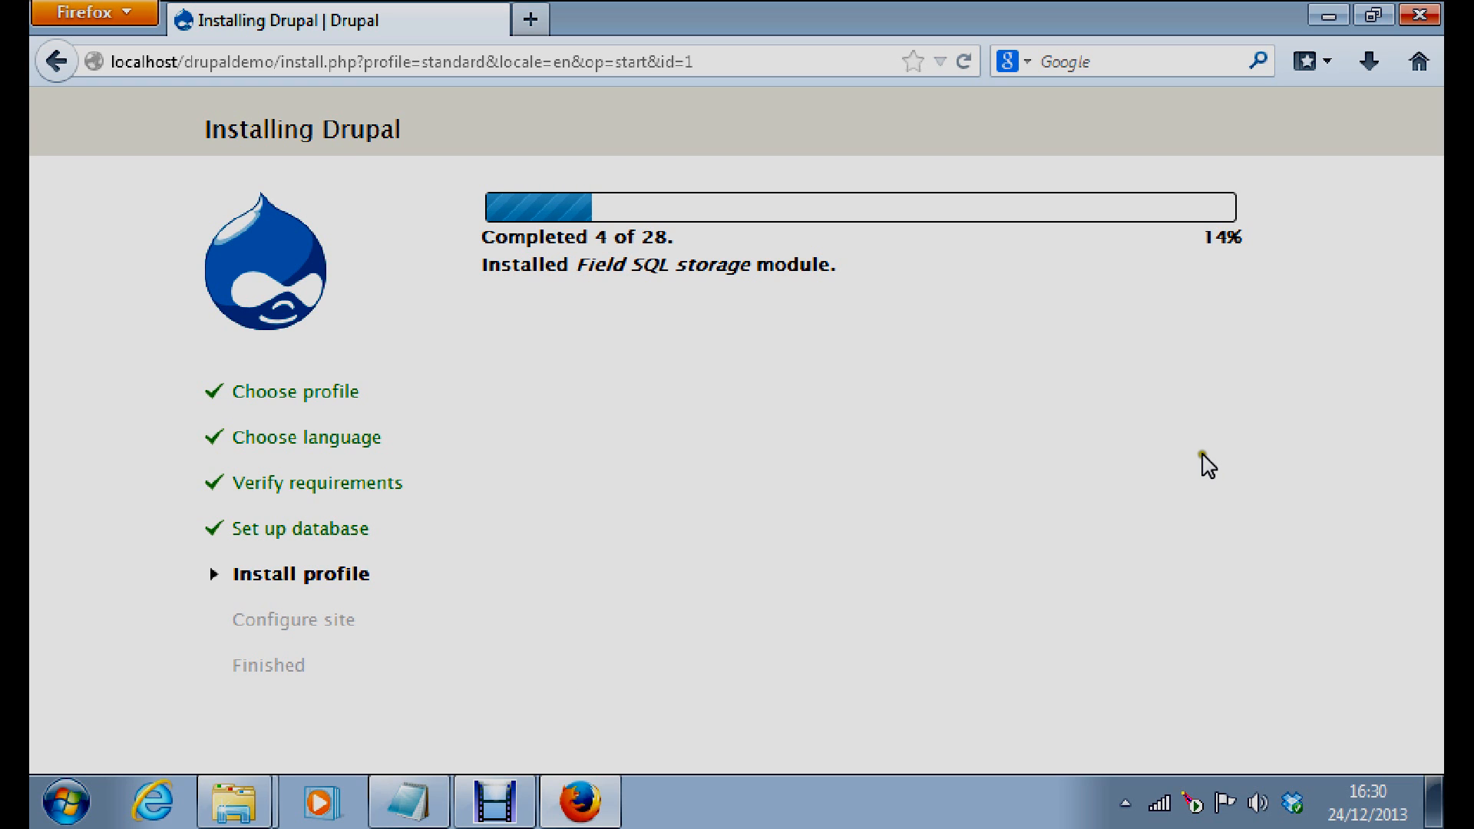
Bring Debut Video Capture to the front while the installer works through the profile modules
{"action": "left_click", "coordinate": [491, 744]}
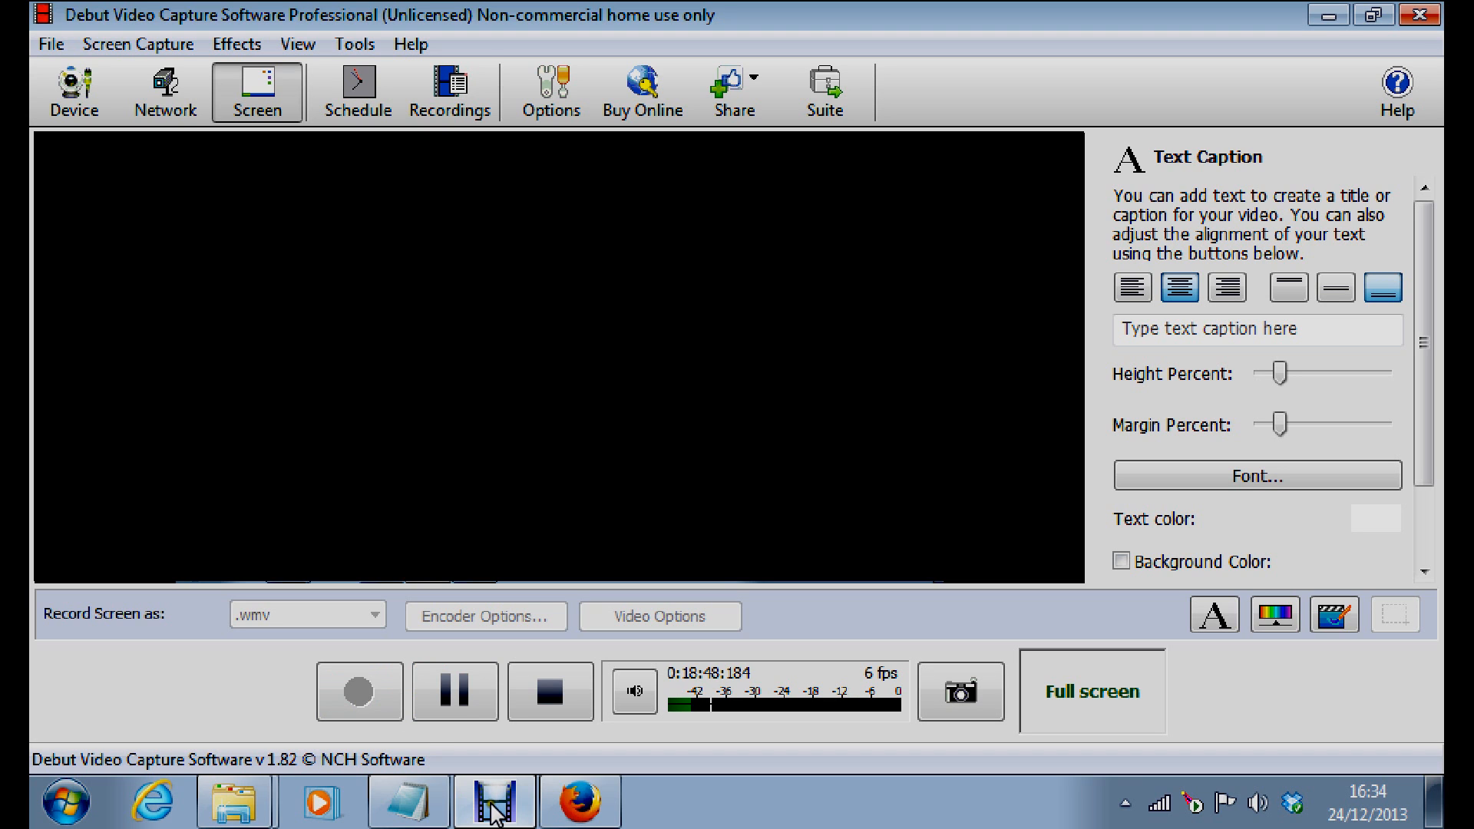
Return to Firefox, where the installer now shows the Configure site form
{"action": "left_click", "coordinate": [581, 791]}
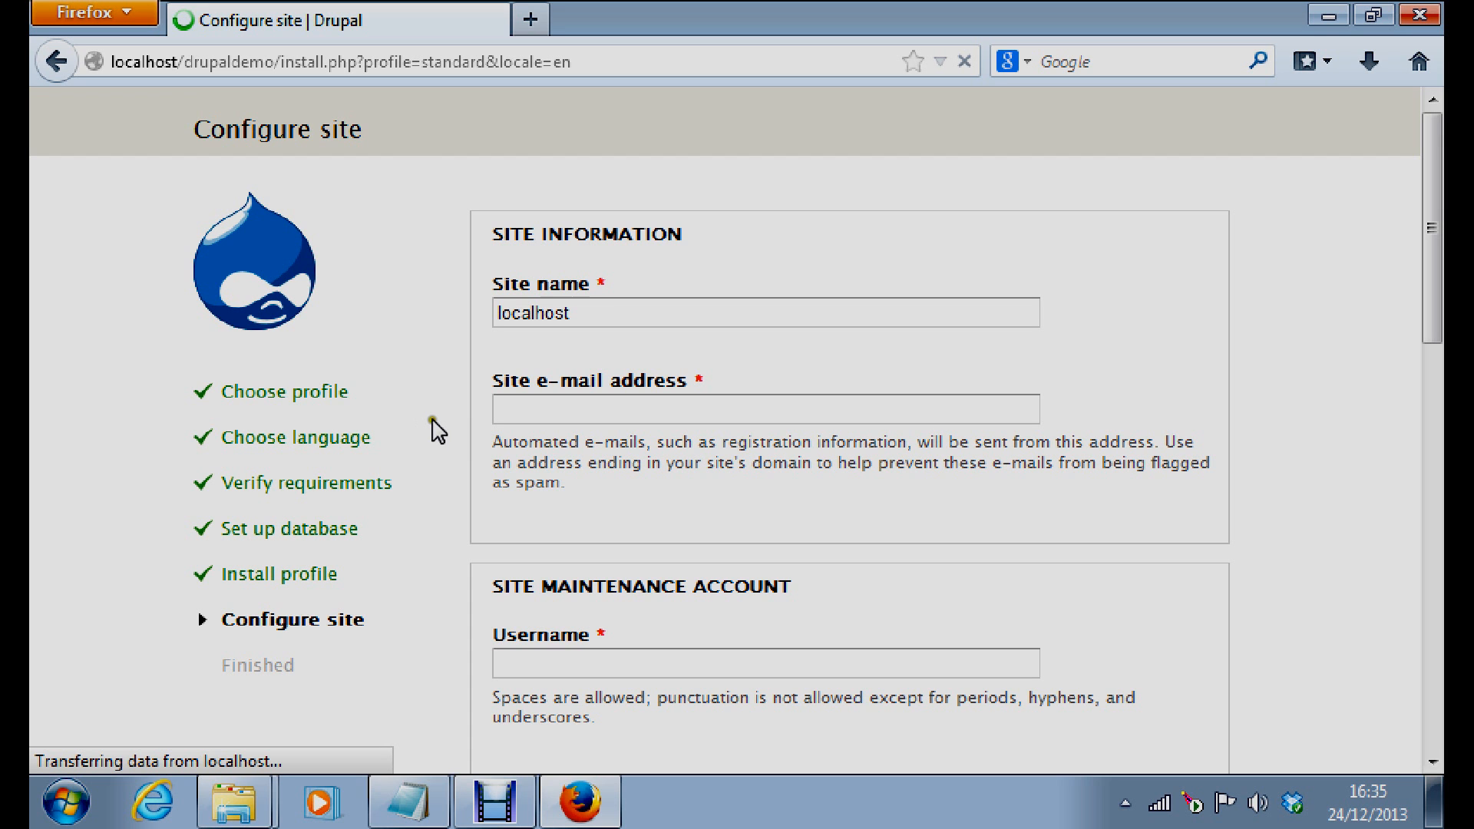
{"action": "left_click", "coordinate": [399, 806]}
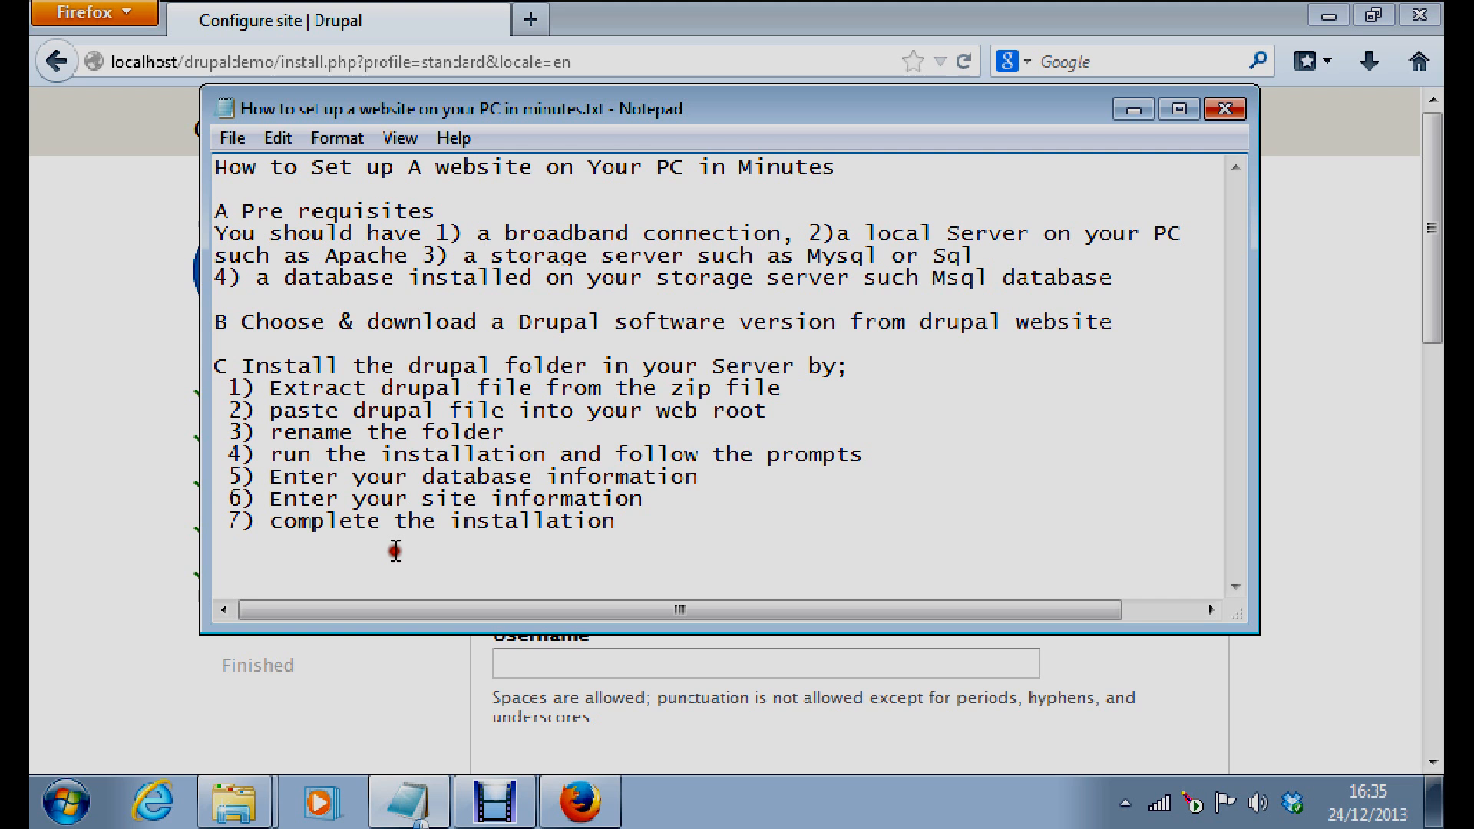
{"action": "left_click", "coordinate": [286, 522]}
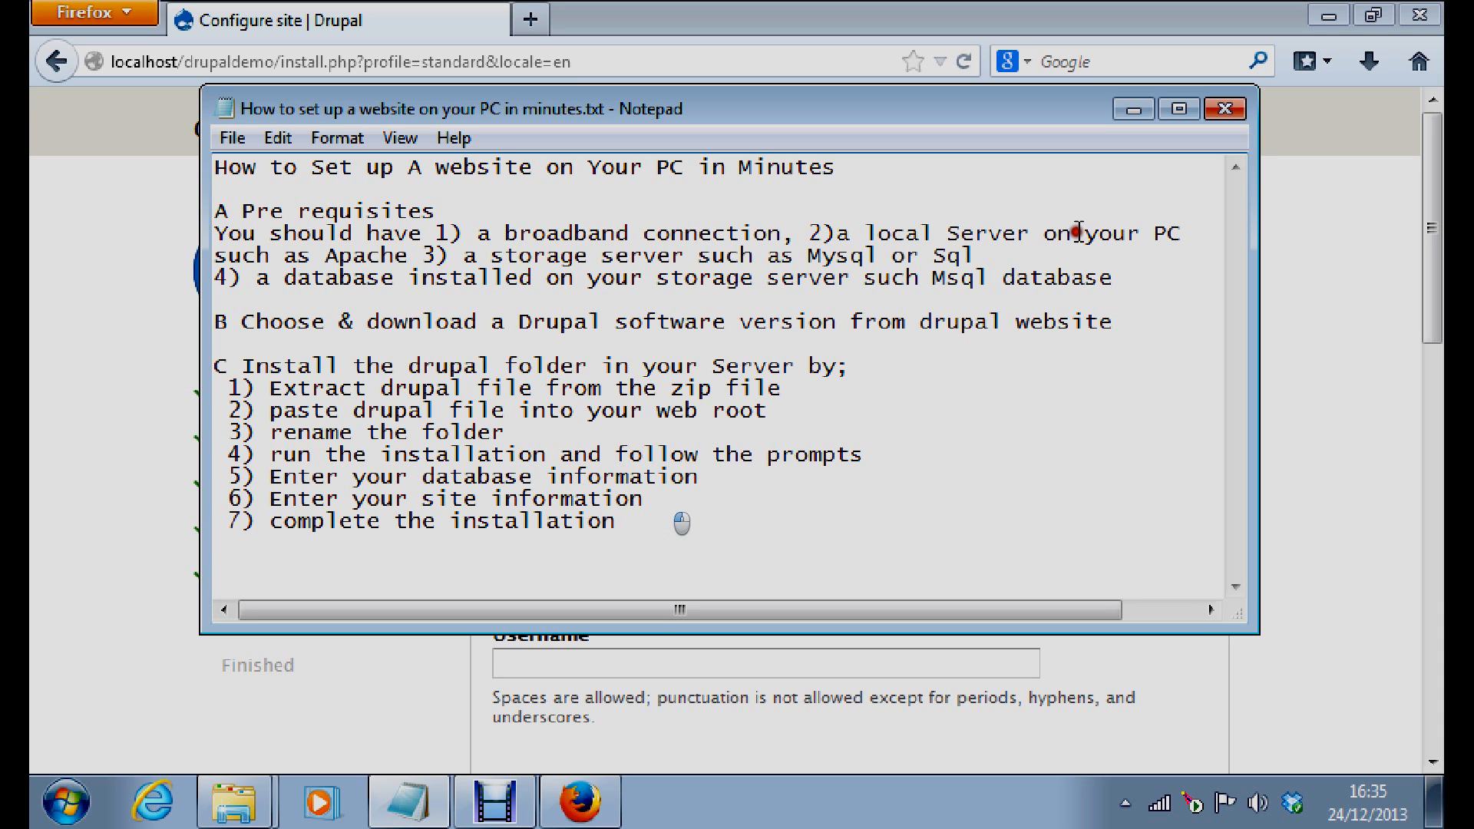
{"action": "key", "text": "alt+Tab"}
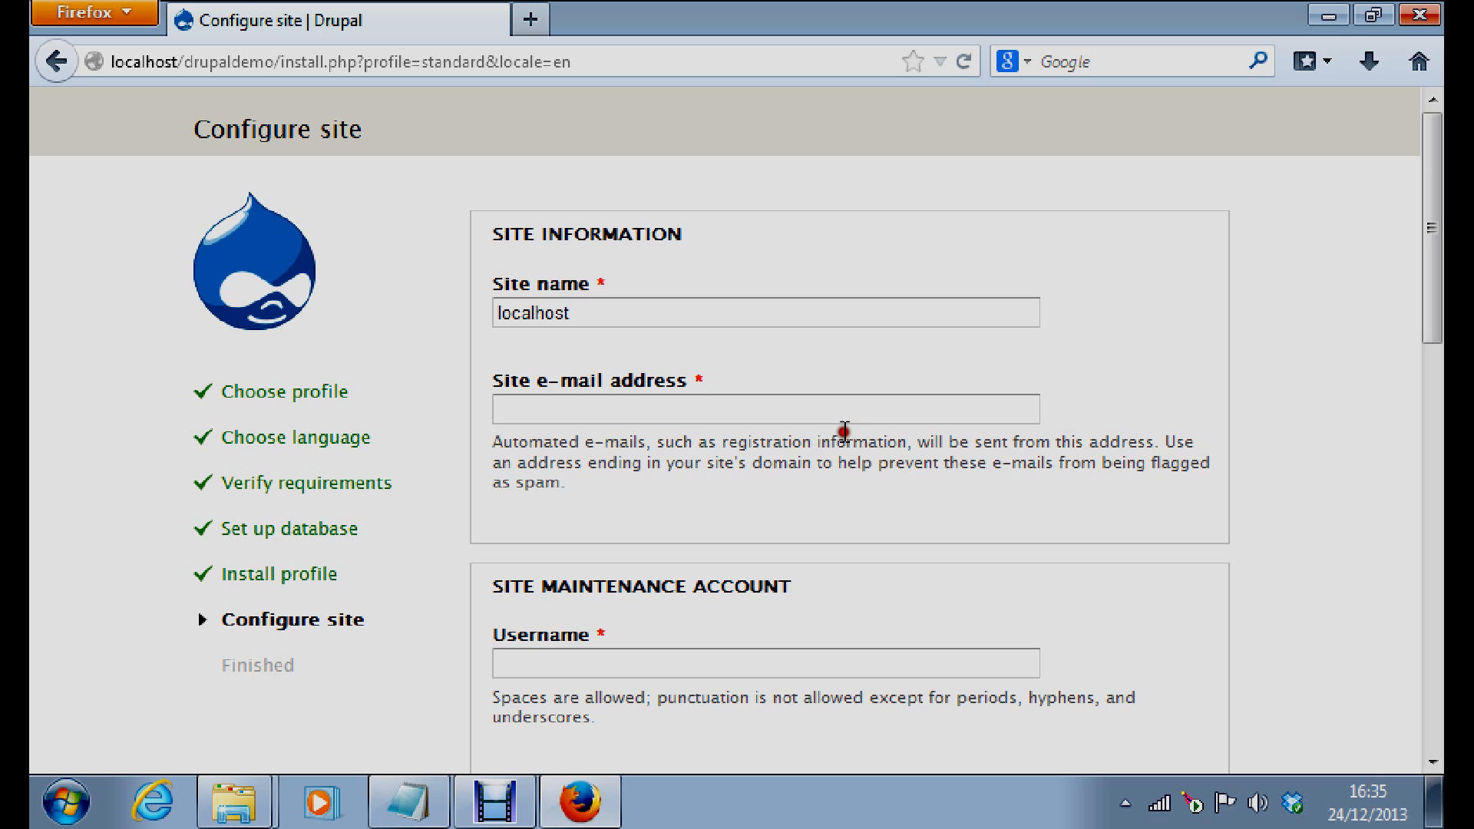
Replace the default site name localhost with 'Drupal Demo'
{"action": "left_click_drag", "start_coordinate": [584, 314], "coordinate": [496, 312]}
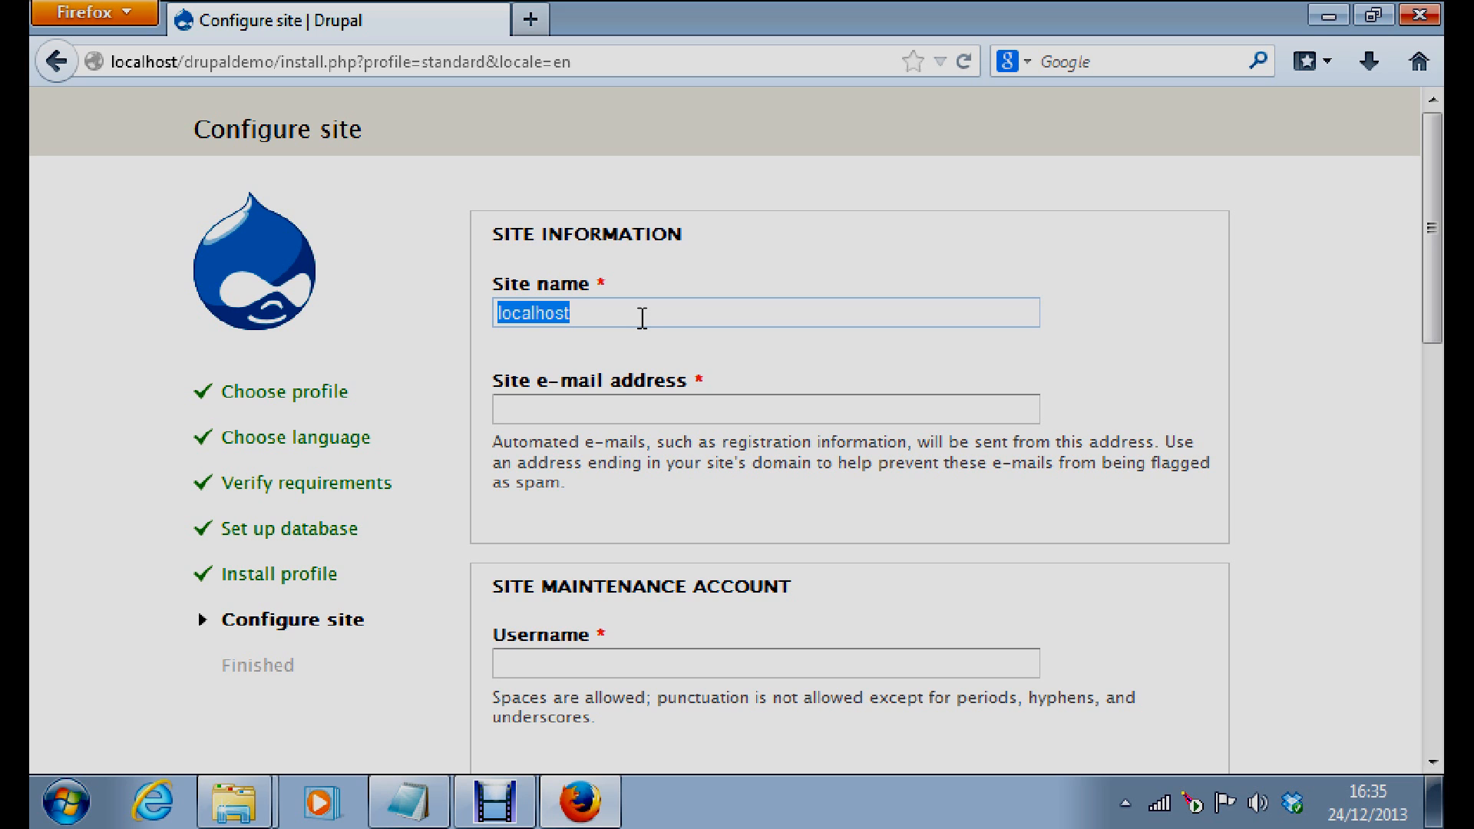
{"action": "type", "text": "D"}
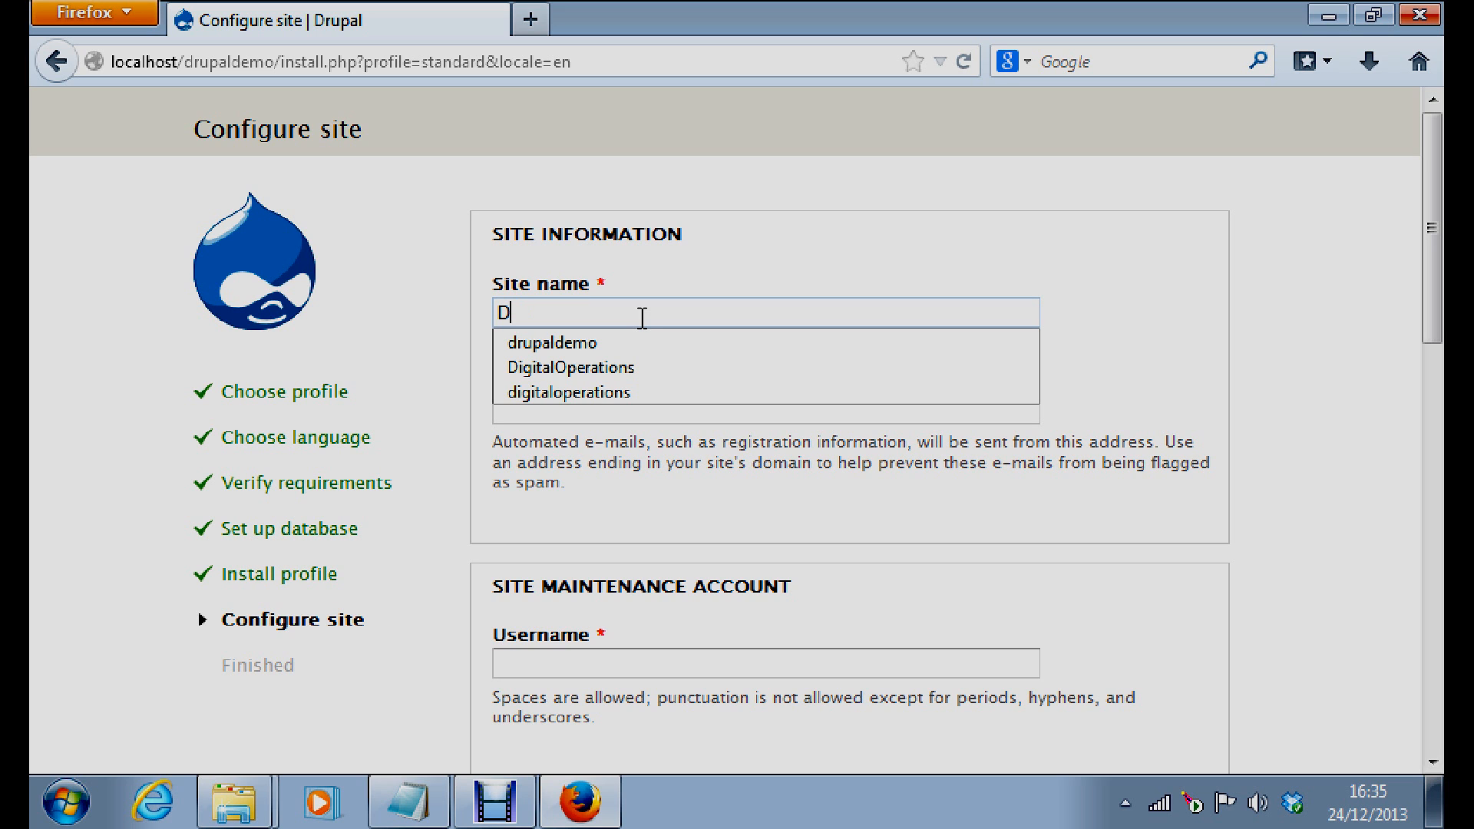
{"action": "type", "text": "ru"}
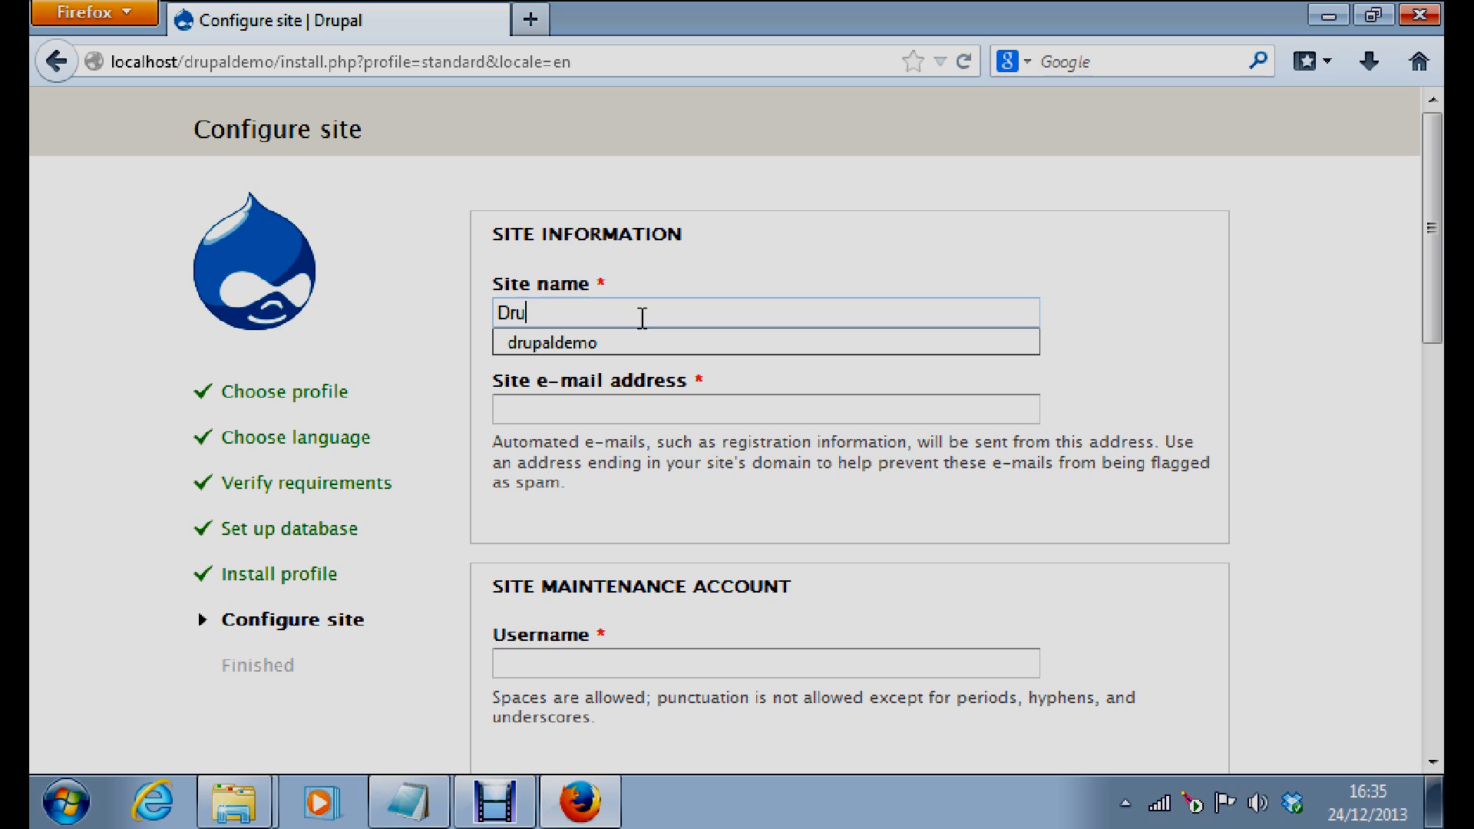
{"action": "type", "text": "a"}
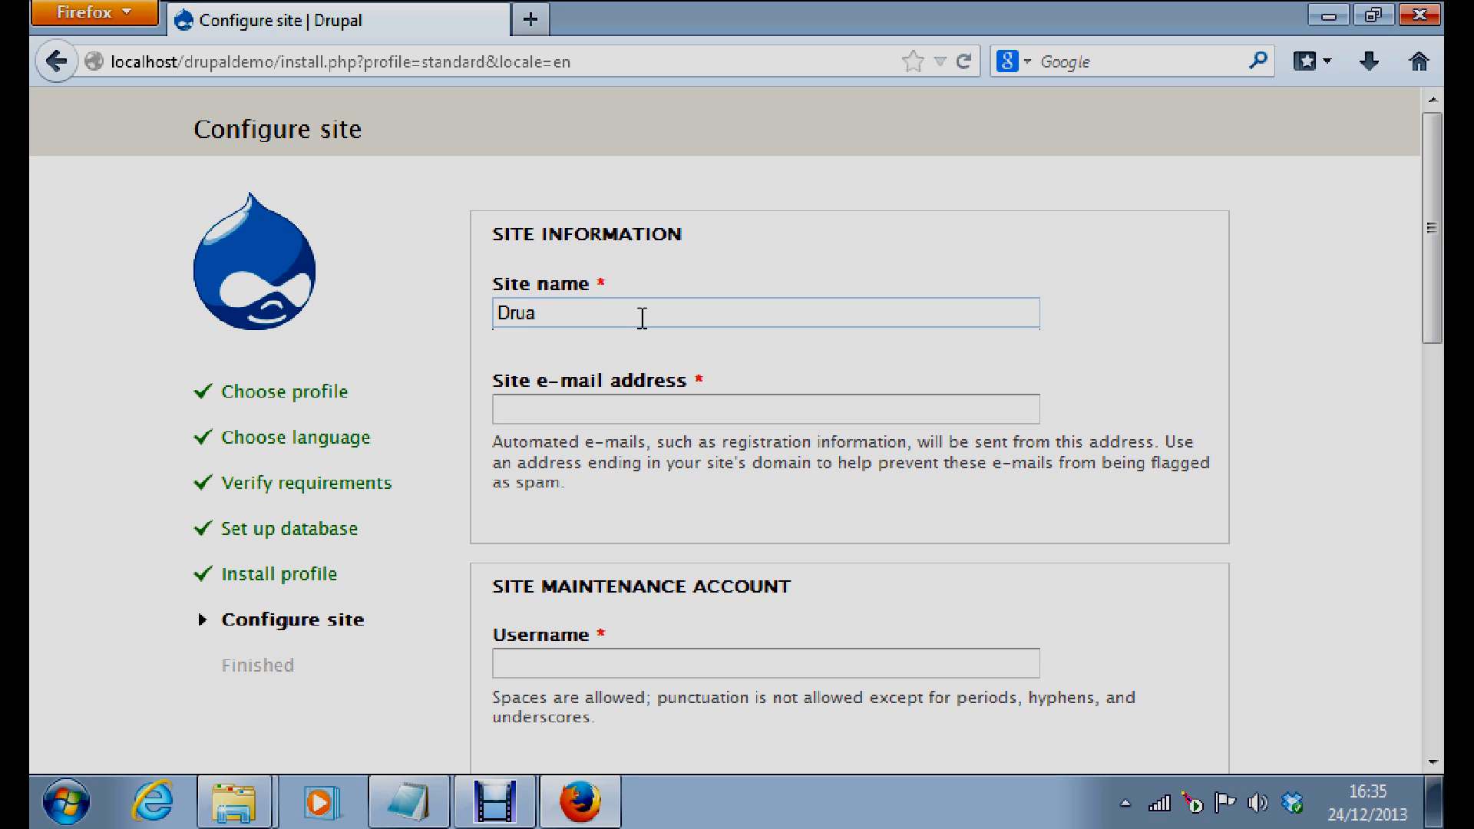
{"action": "key", "text": "BackSpace"}
{"action": "type", "text": "pal"}
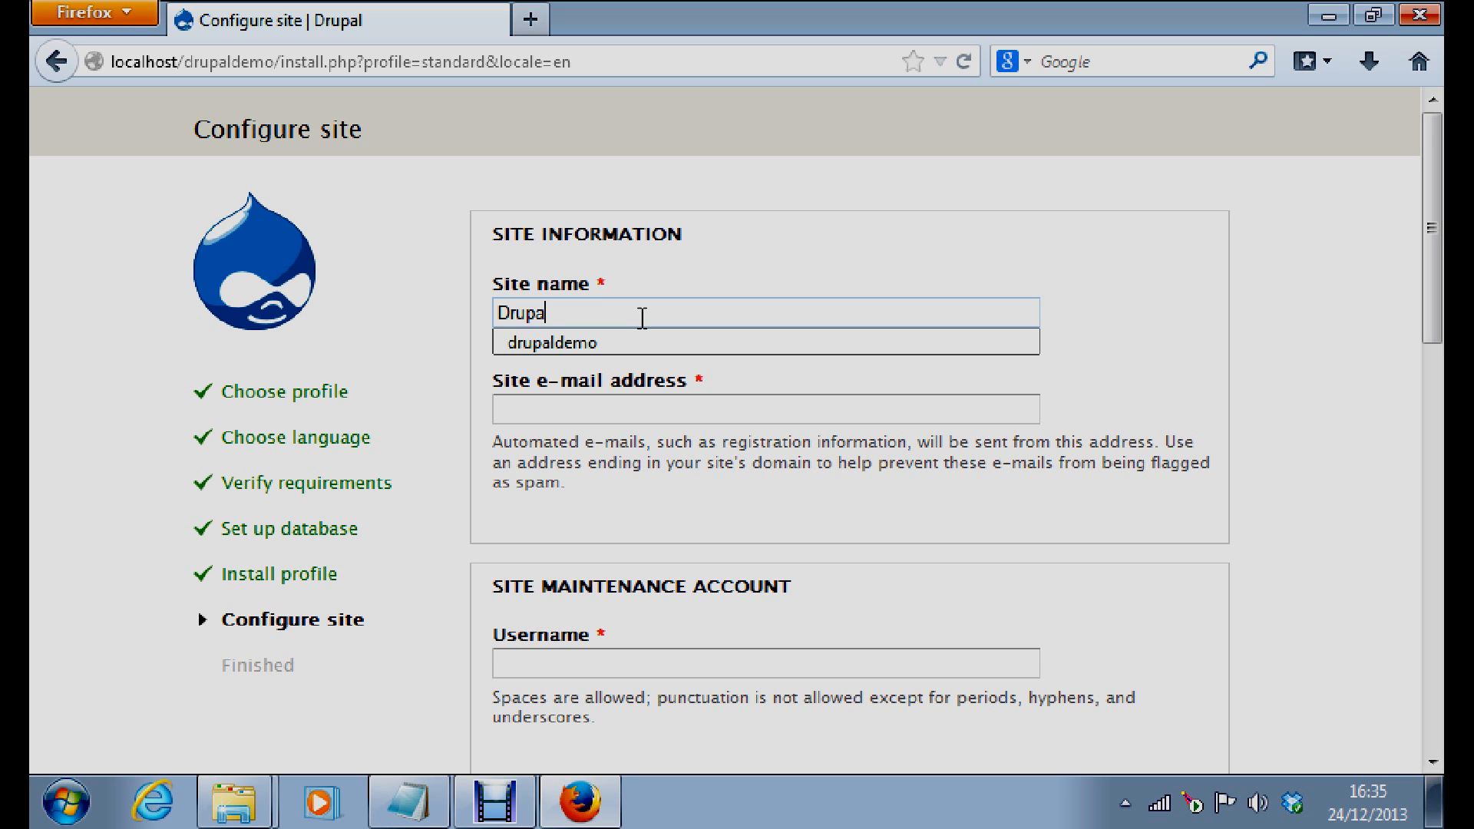
{"action": "type", "text": "d"}
{"action": "key", "text": "BackSpace"}
{"action": "type", "text": "D"}
{"action": "key", "text": "BackSpace"}
{"action": "type", "text": "Demo"}
Fill the site e-mail address from the saved autocomplete suggestion and scroll down the form
{"action": "left_click", "coordinate": [698, 417]}
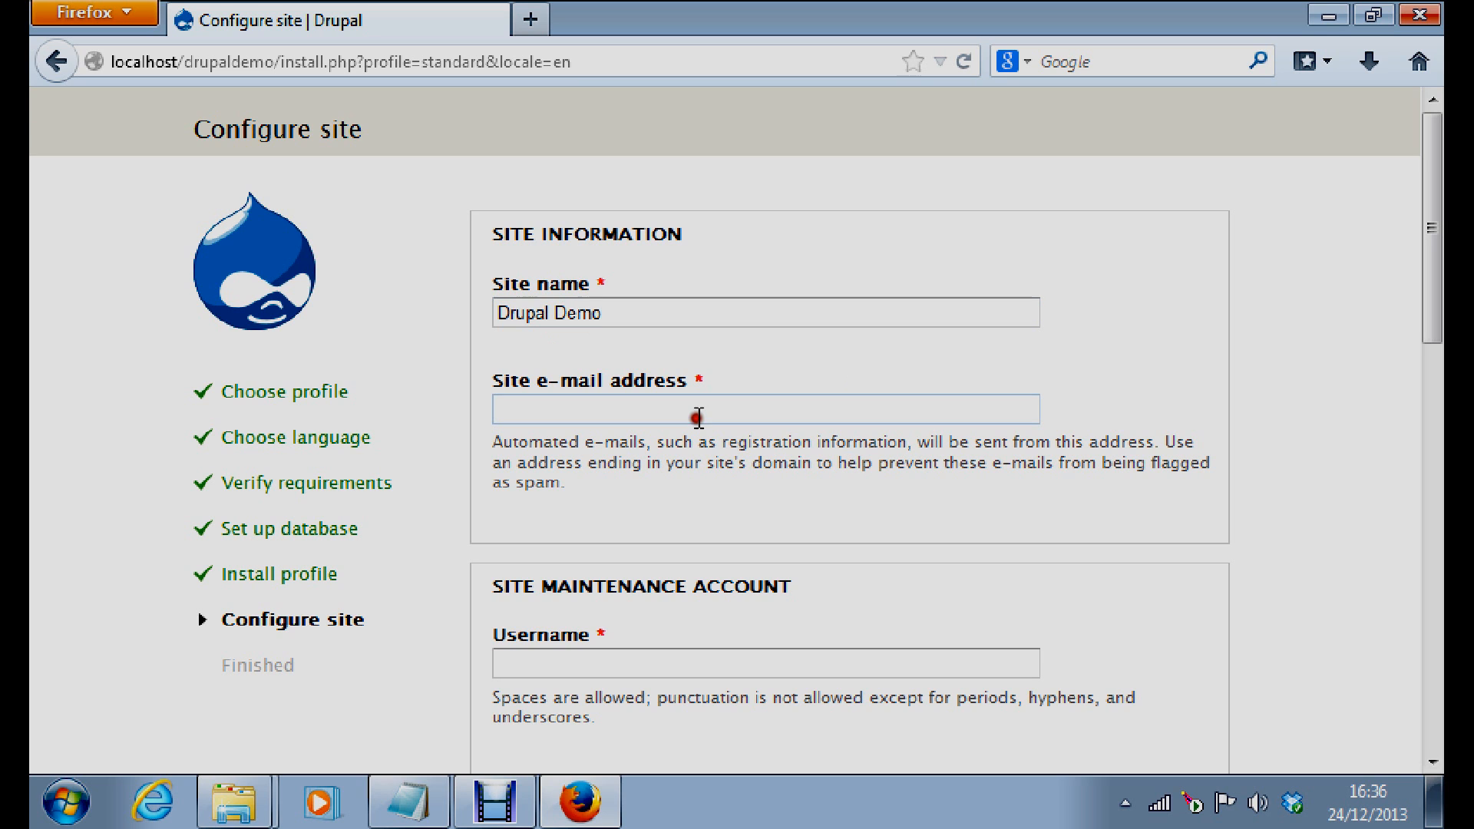
{"action": "left_click", "coordinate": [558, 407]}
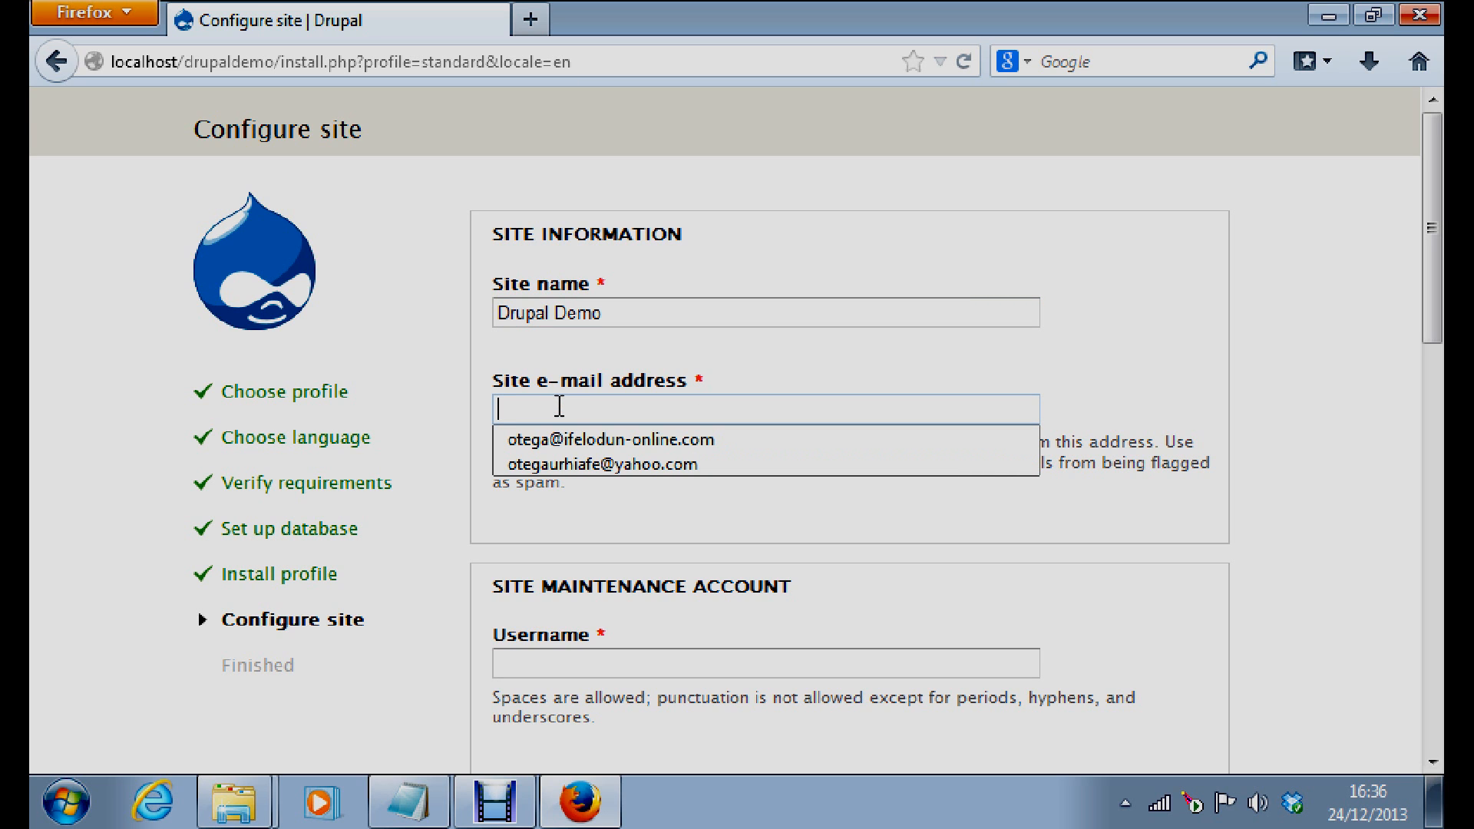
{"action": "type", "text": "o"}
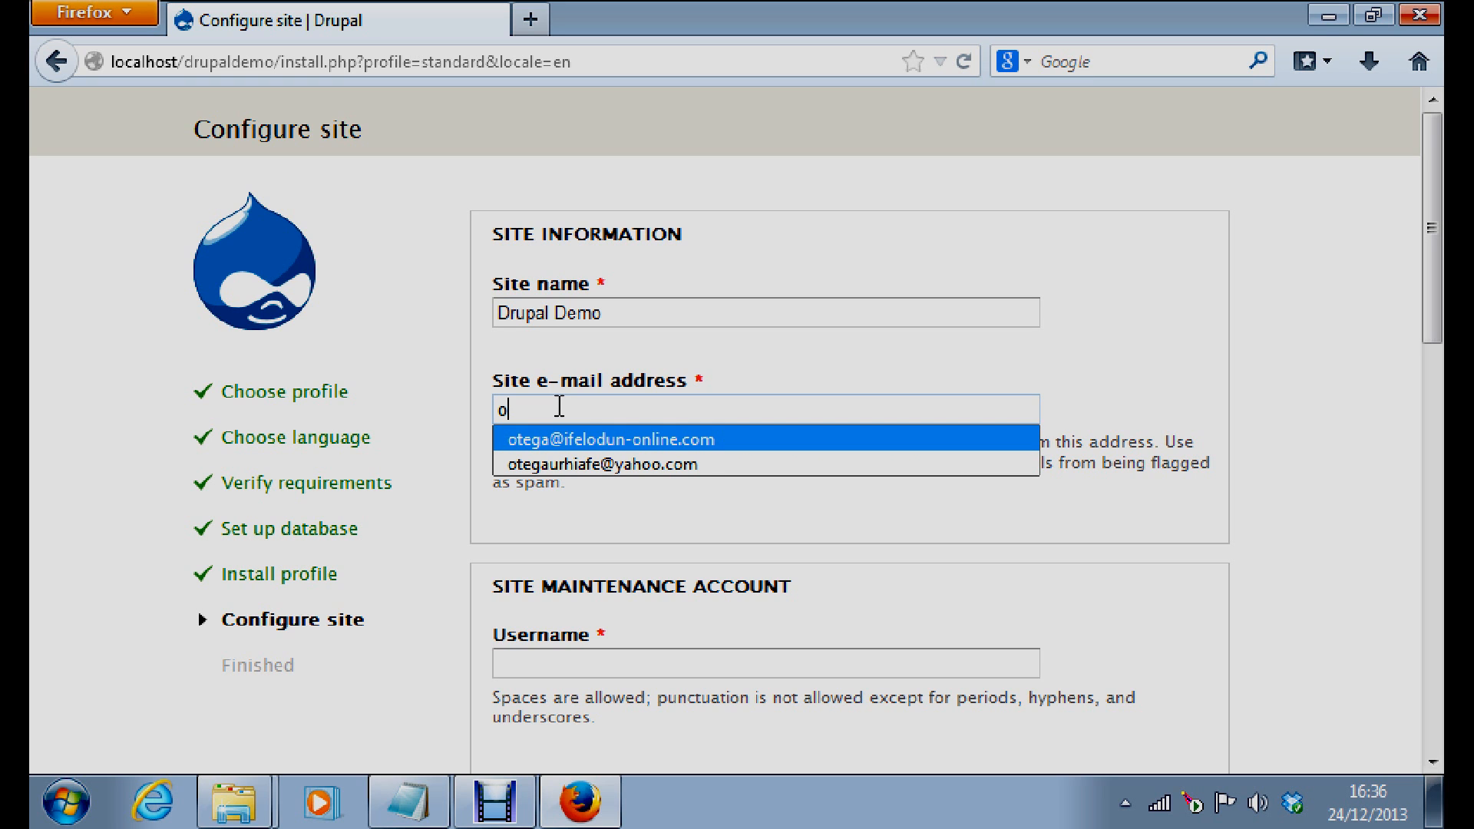
{"action": "key", "text": "Return"}
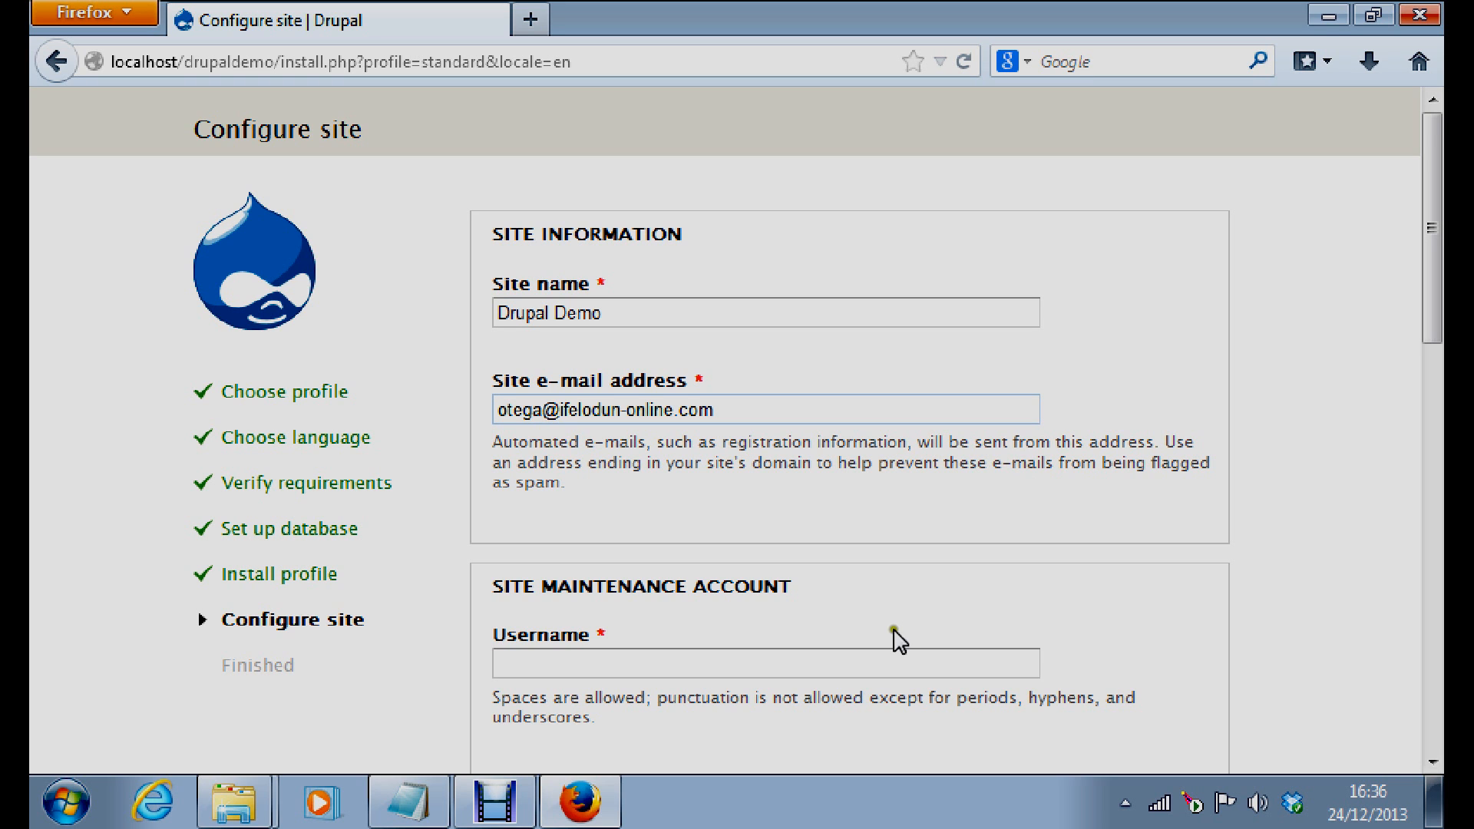
{"action": "left_click_drag", "start_coordinate": [1429, 281], "coordinate": [1432, 355]}
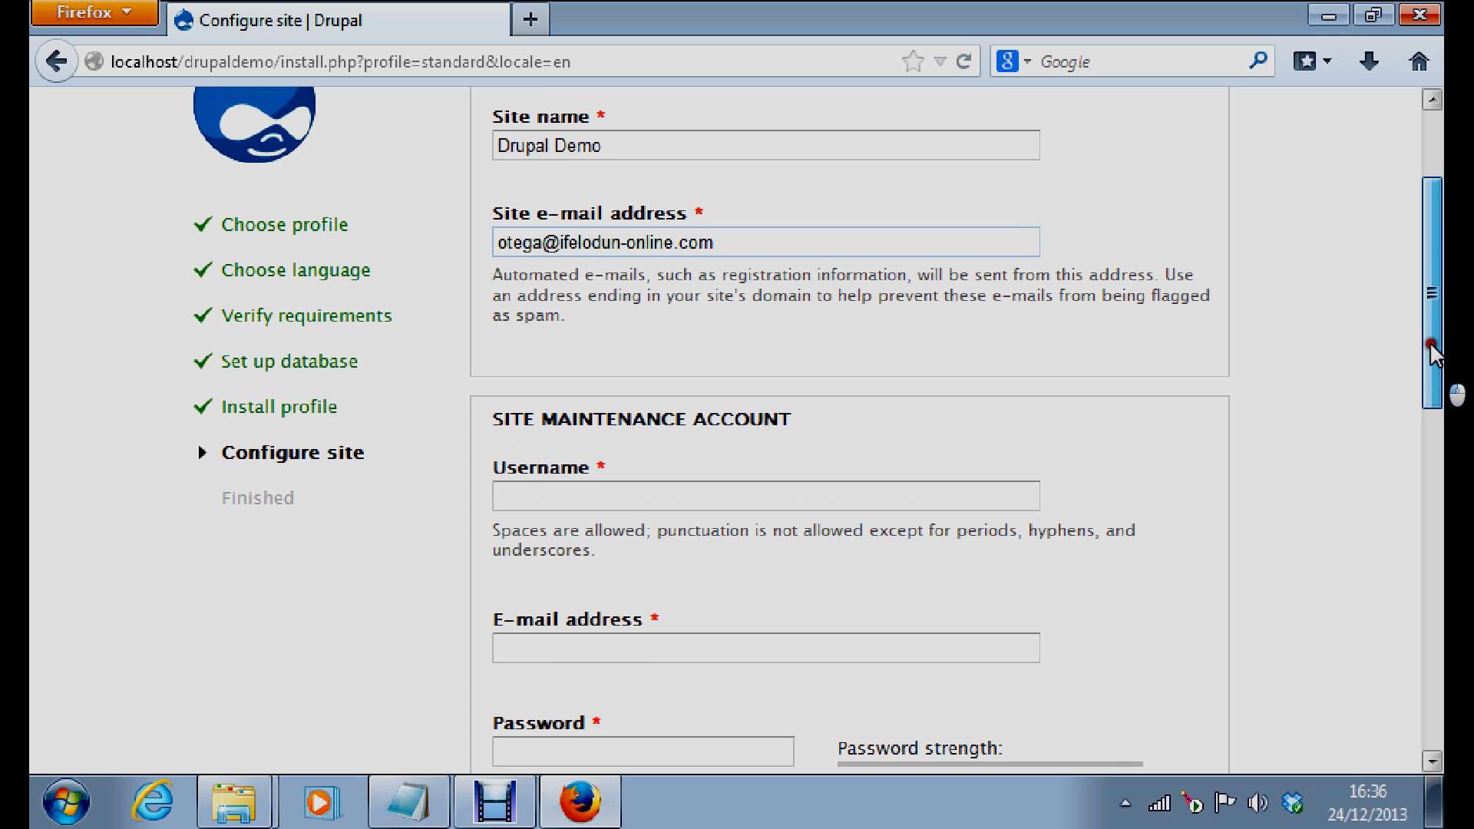
{"action": "left_click_drag", "start_coordinate": [1430, 352], "coordinate": [1430, 355]}
Enter the maintenance account username by accepting the autocomplete suggestion
{"action": "left_click", "coordinate": [522, 498]}
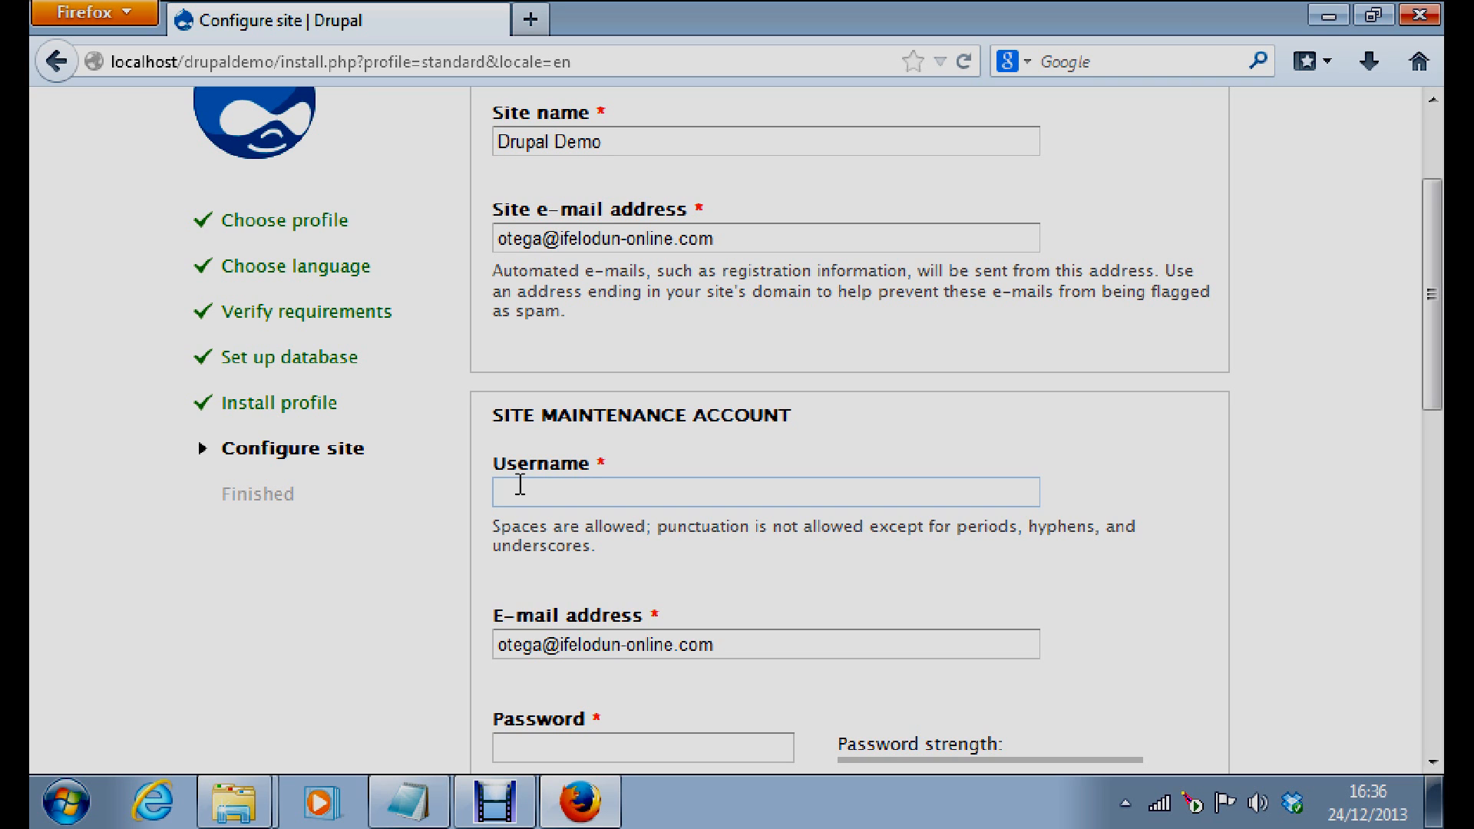
{"action": "type", "text": "dr"}
{"action": "key", "text": "BackSpace"}
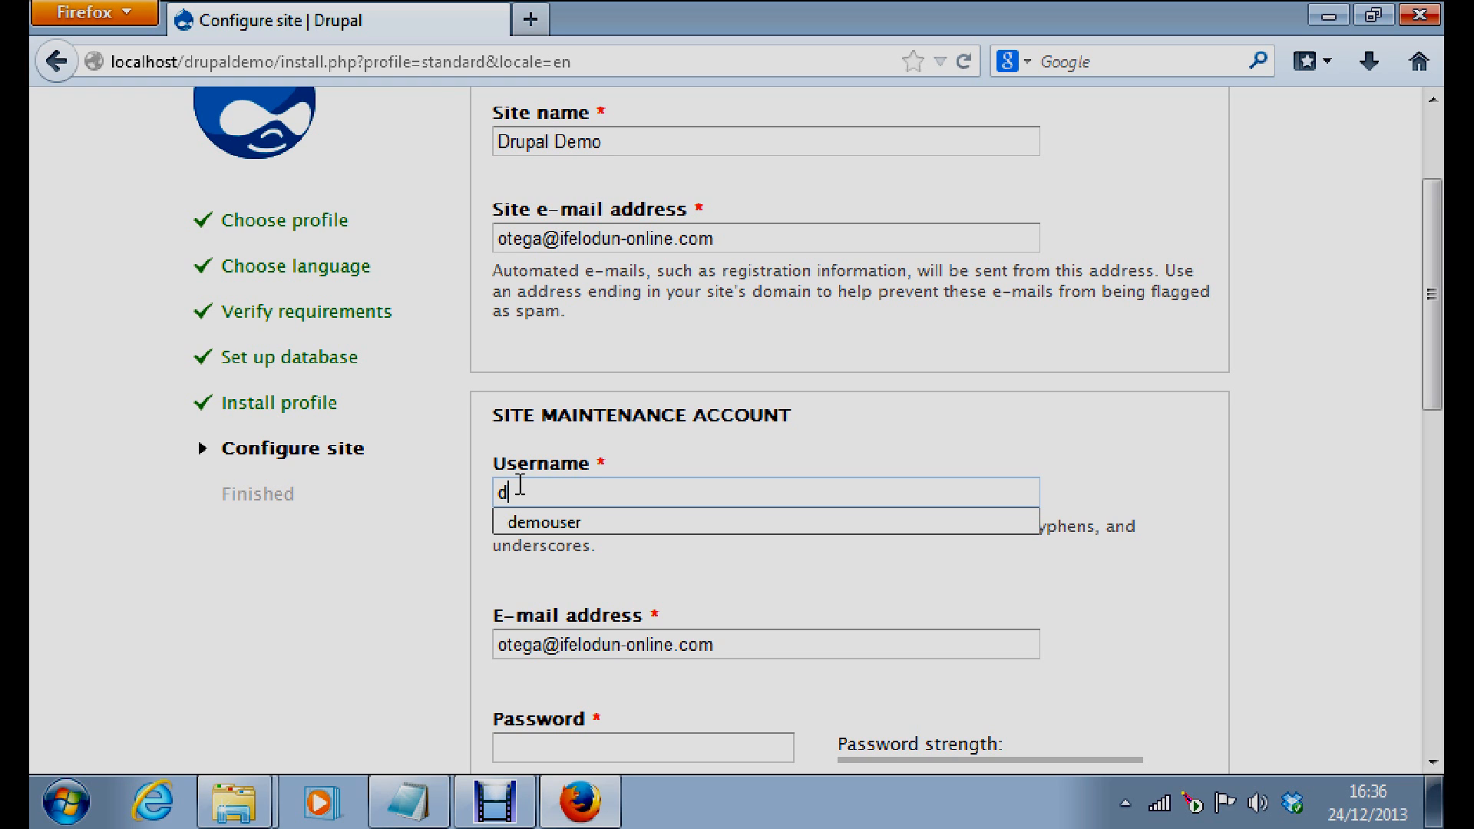
{"action": "type", "text": "emo"}
{"action": "left_click", "coordinate": [542, 522]}
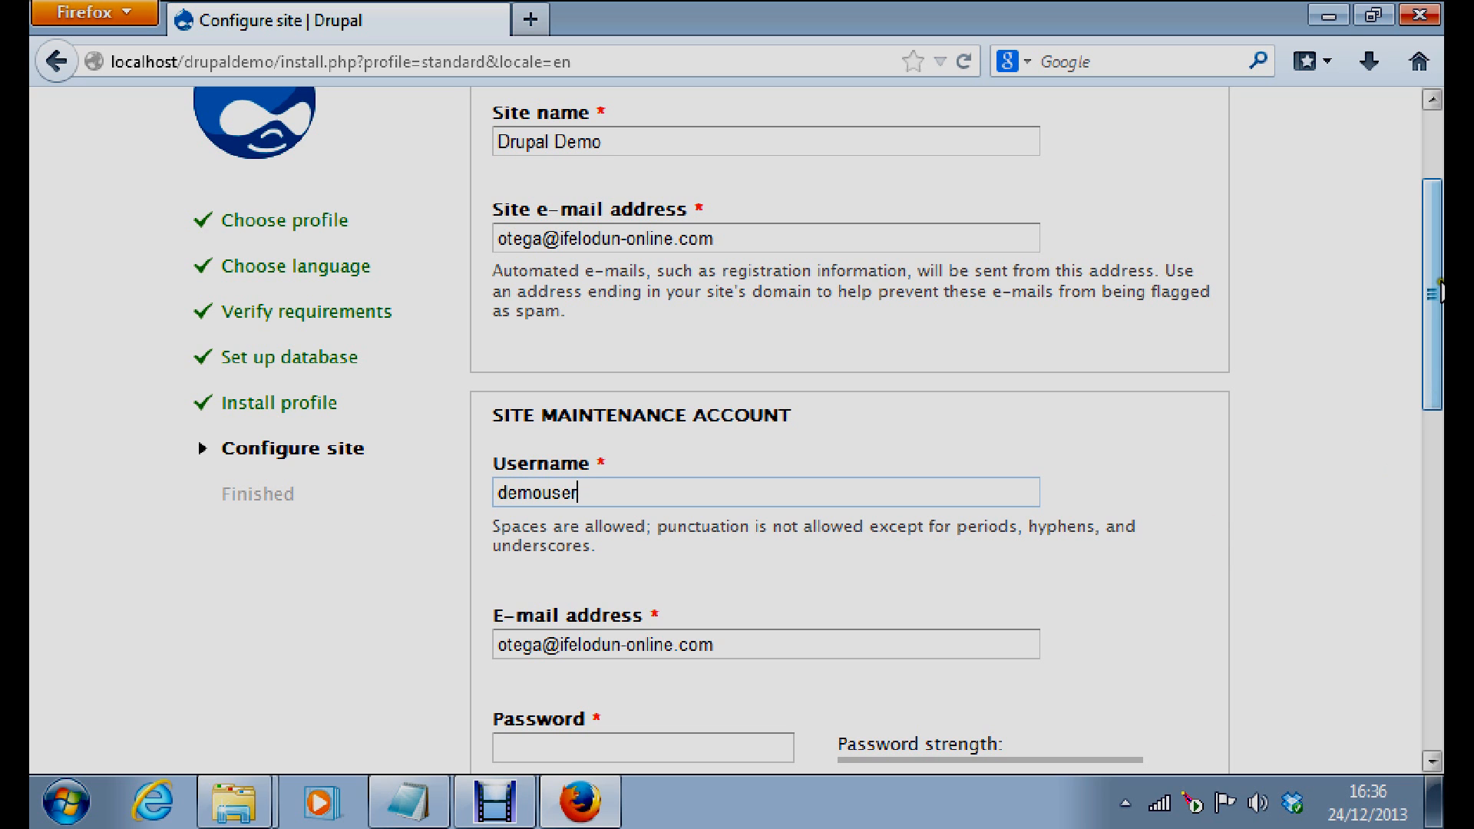
{"action": "scroll", "coordinate": [1439, 292], "scroll_direction": "down", "scroll_amount": 3}
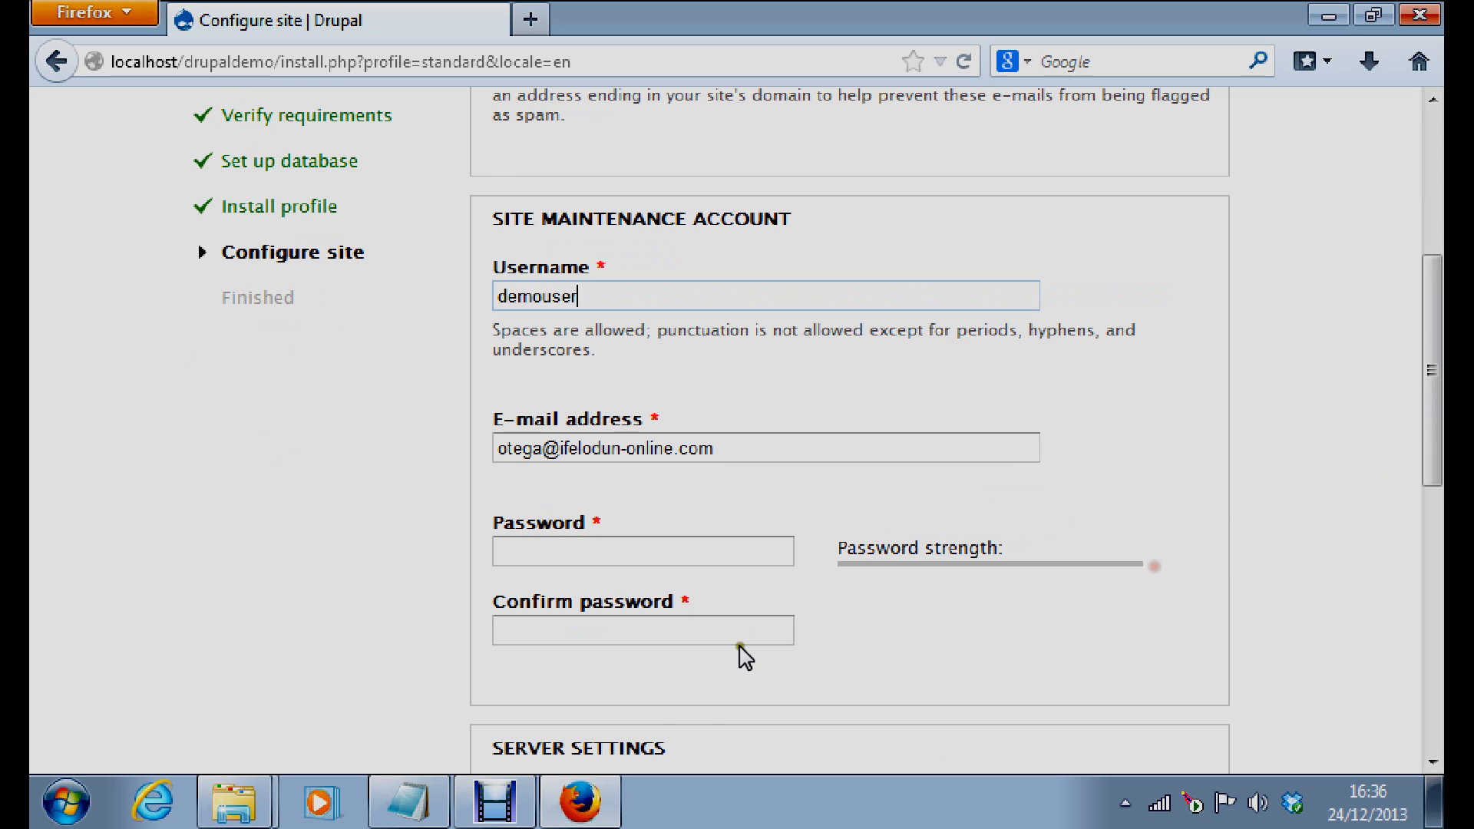
Type the account password and retype it in Confirm password until the two match
{"action": "left_click", "coordinate": [541, 547]}
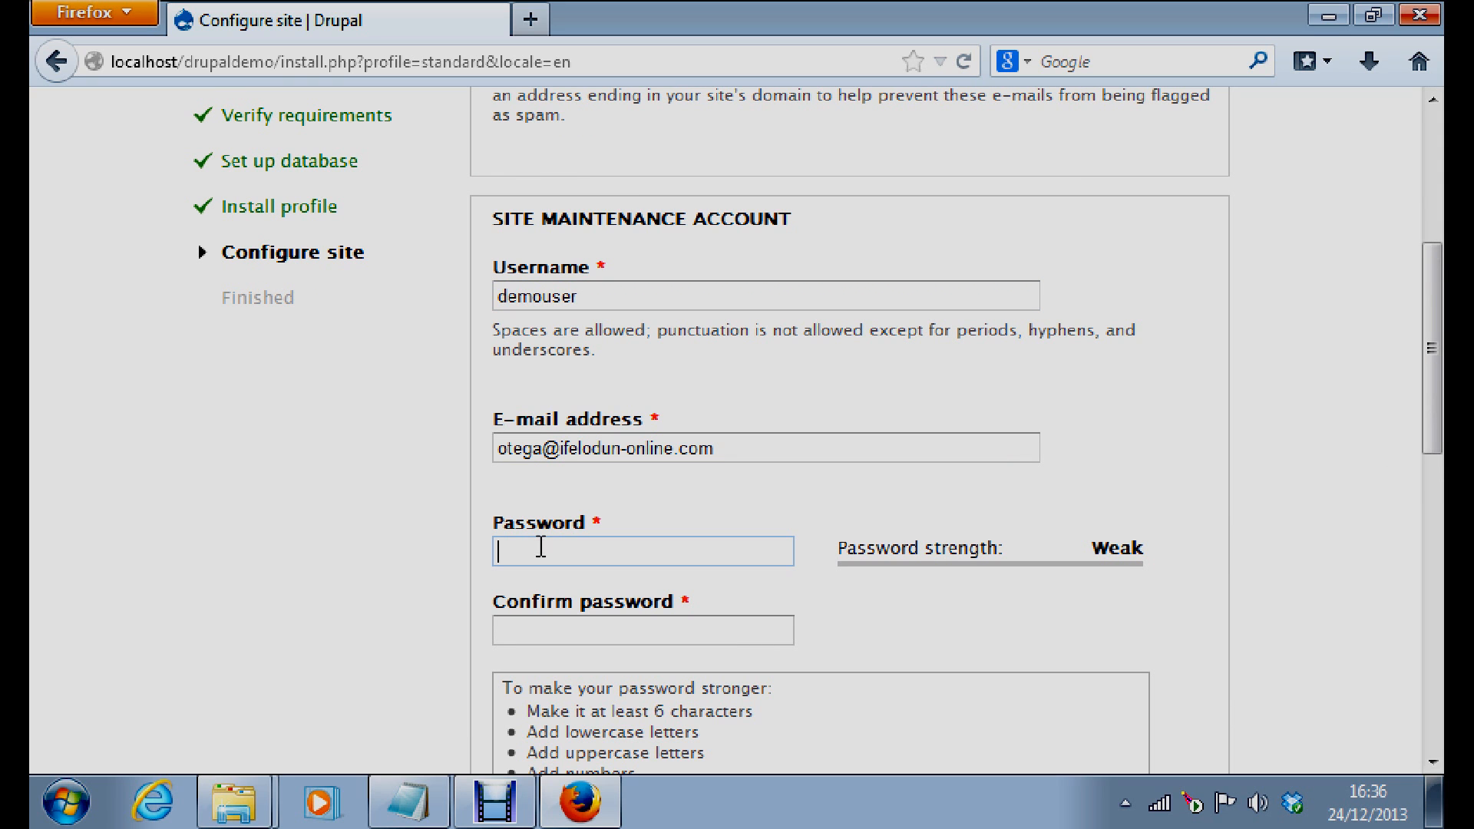
{"action": "left_click", "coordinate": [540, 547]}
{"action": "type", "text": "••"}
{"action": "key", "text": "BackSpace"}
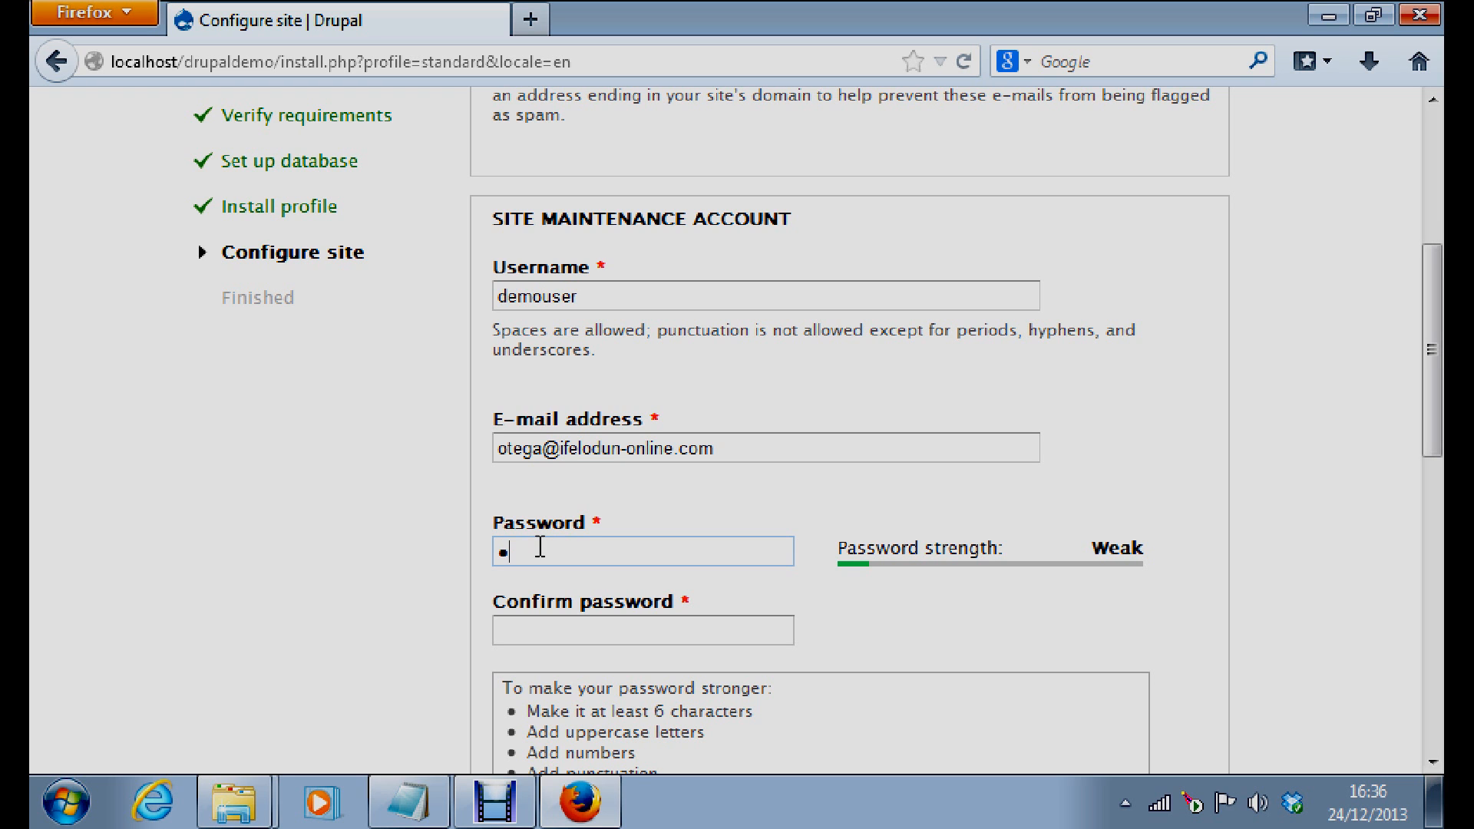
{"action": "type", "text": "•••"}
{"action": "key", "text": "BackSpace"}
{"action": "key", "text": "BackSpace"}
{"action": "key", "text": "BackSpace"}
{"action": "key", "text": "BackSpace"}
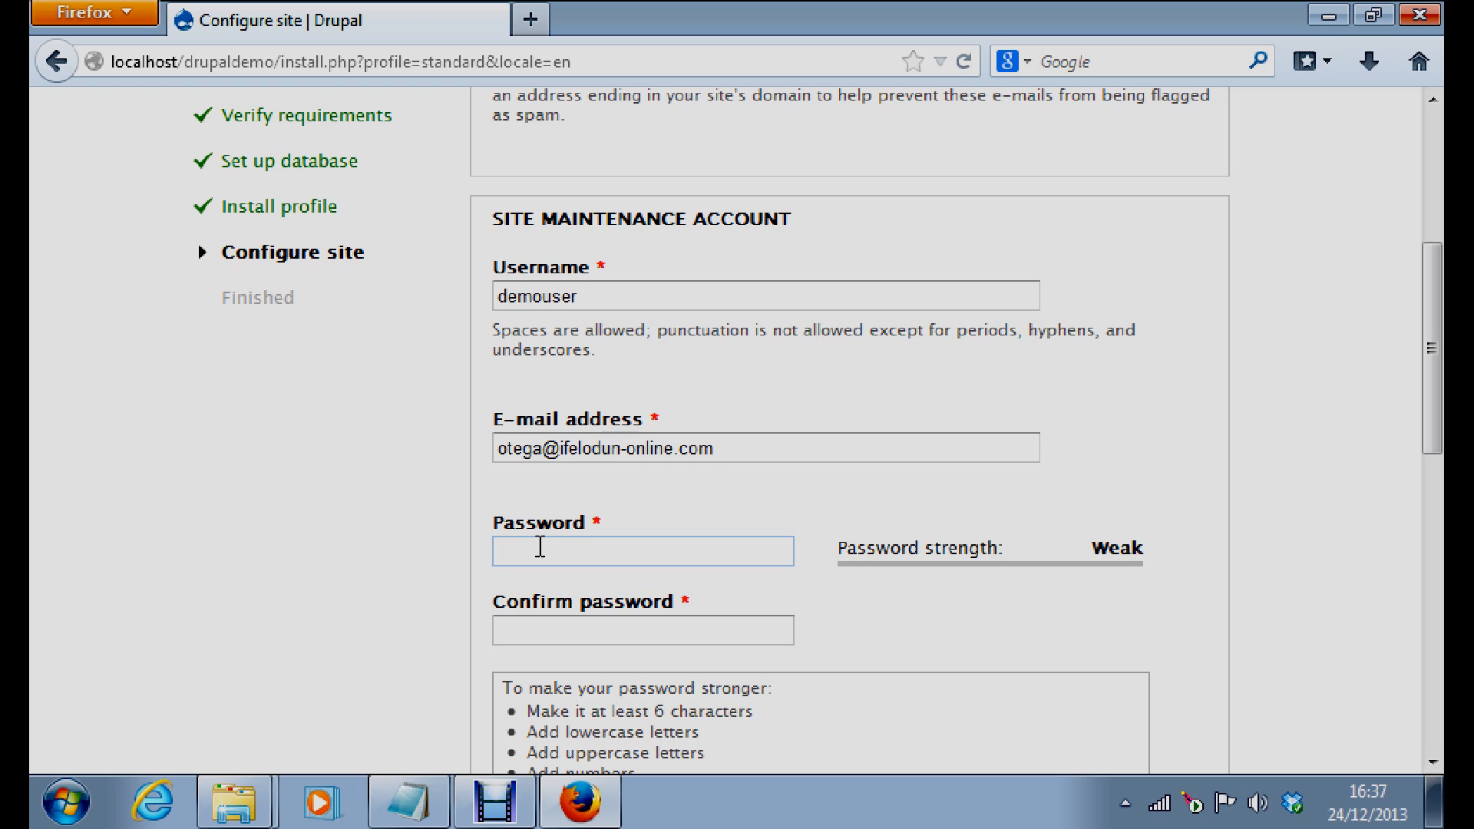
{"action": "type", "text": "••••"}
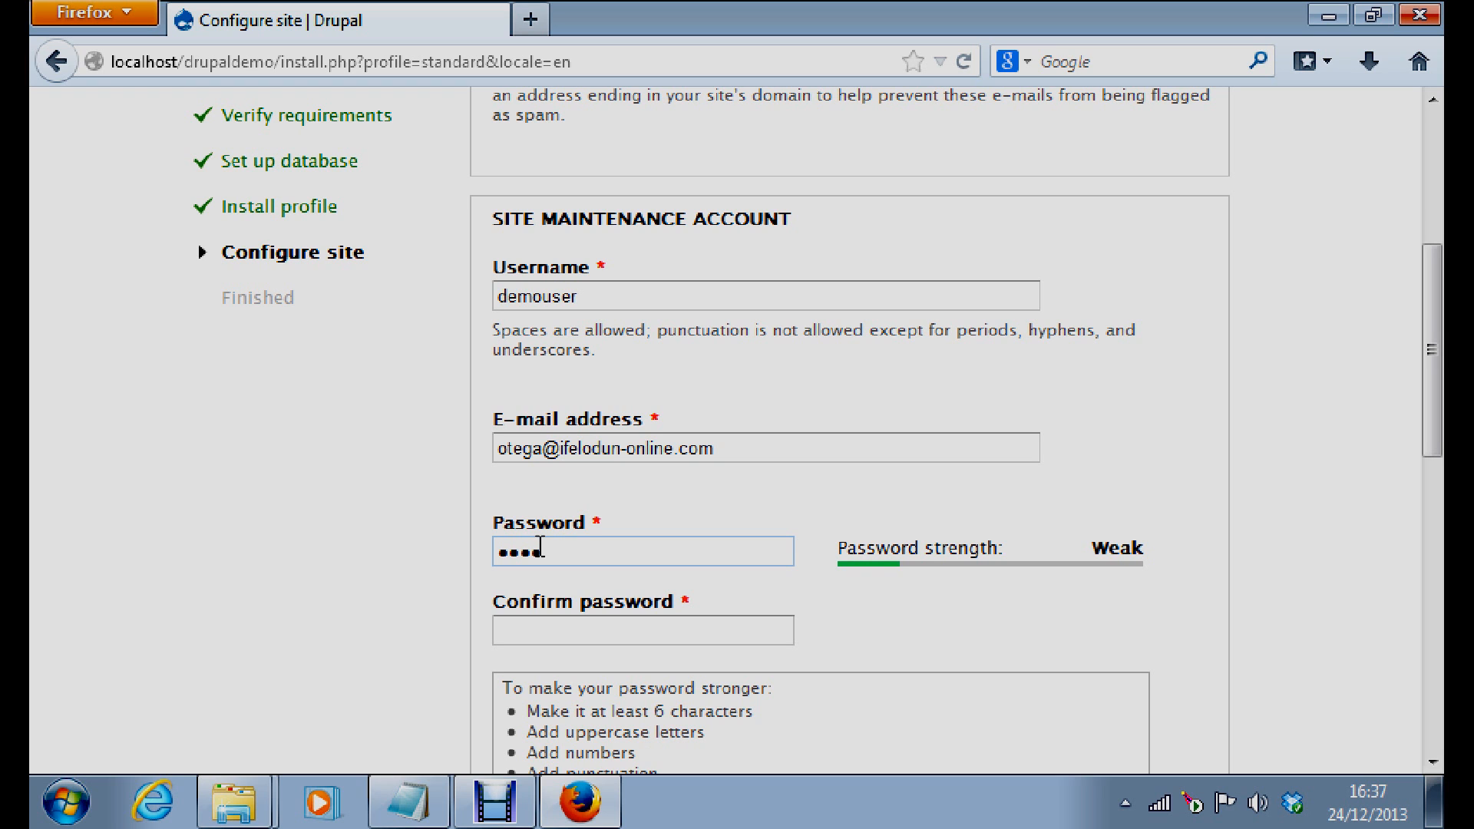
{"action": "type", "text": "••••"}
{"action": "left_click", "coordinate": [547, 628]}
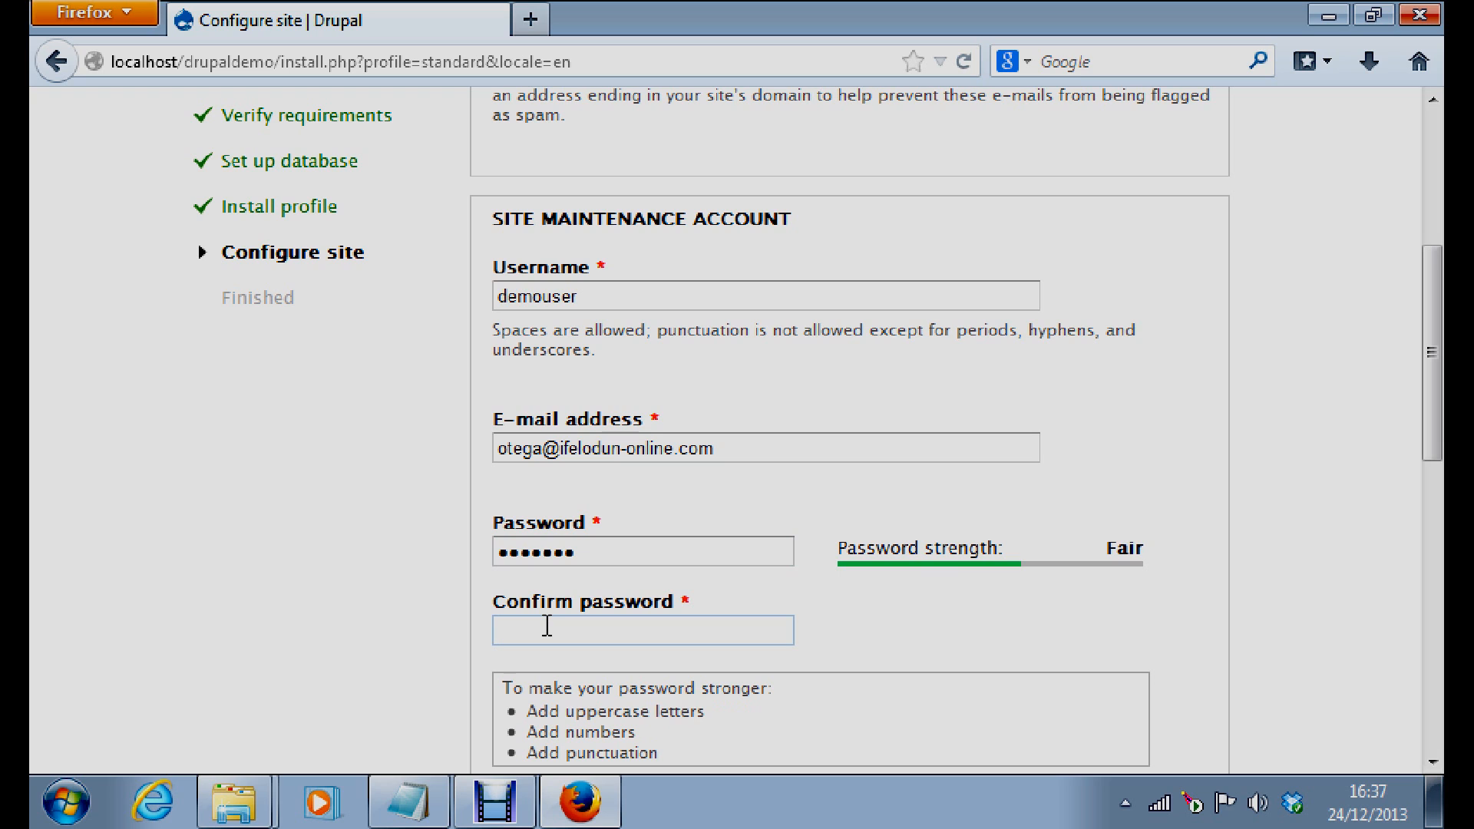
{"action": "type", "text": "•••••"}
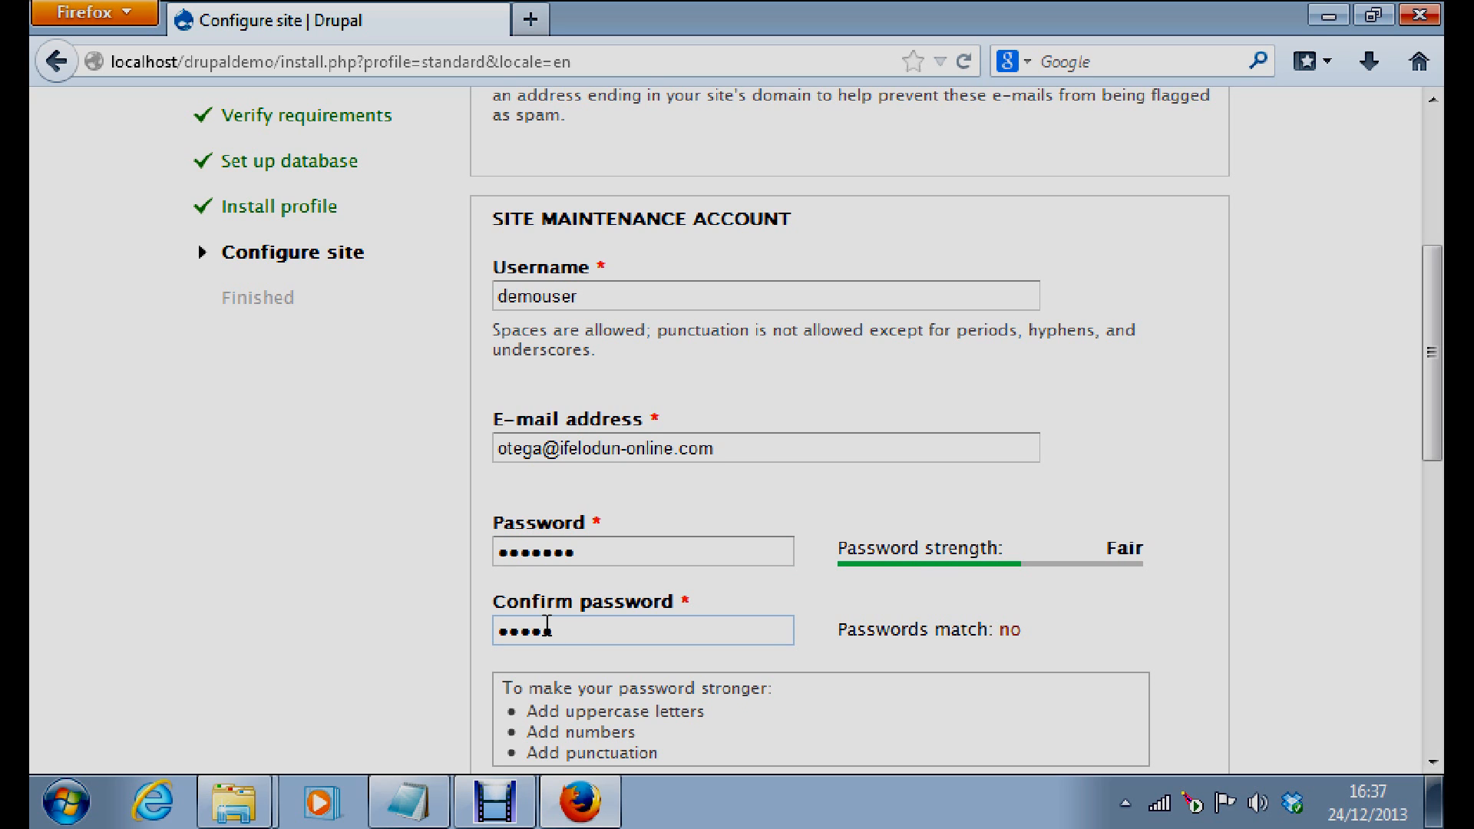
{"action": "type", "text": "•••"}
{"action": "left_click", "coordinate": [1431, 418]}
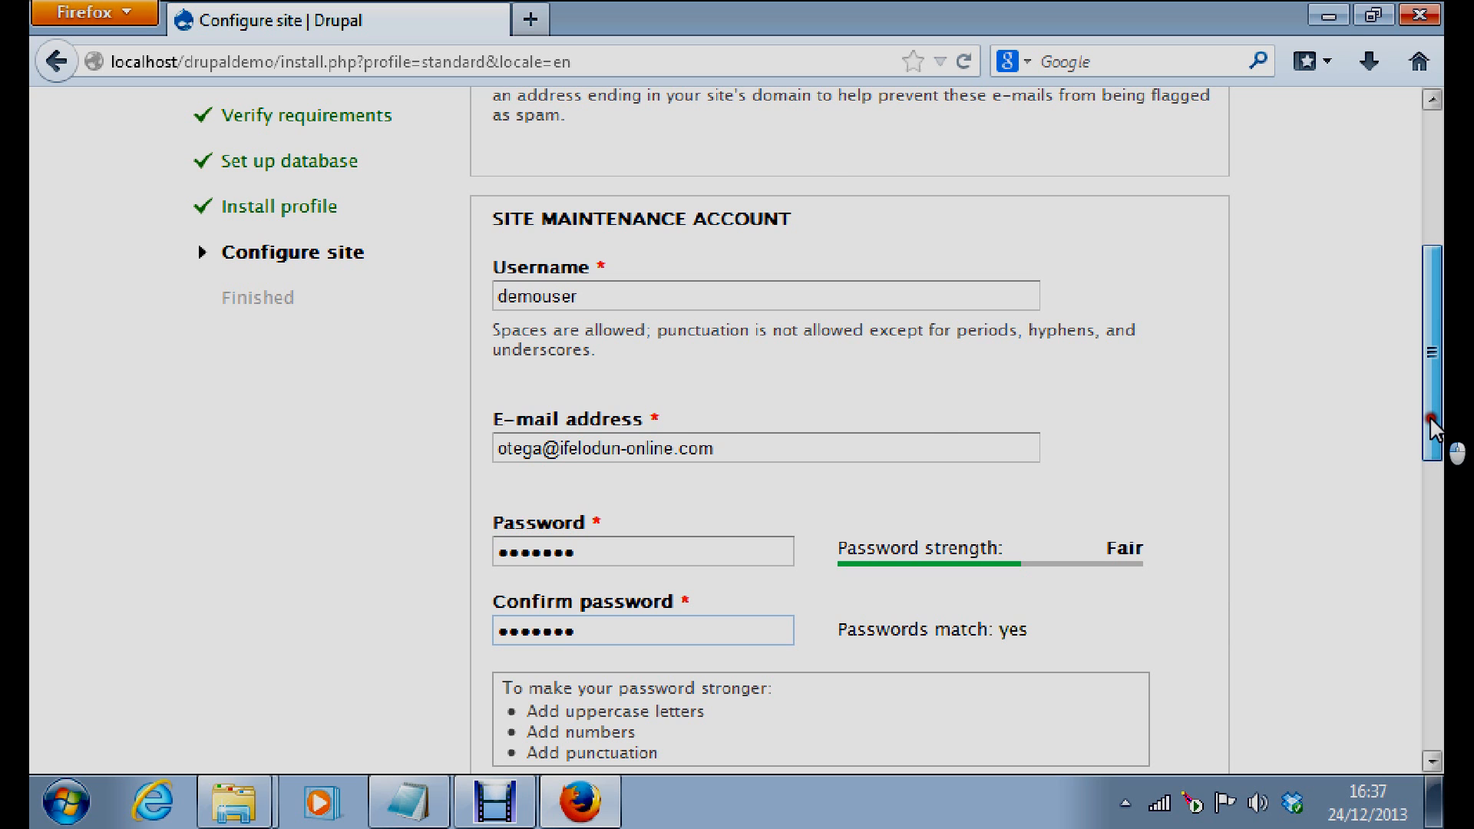
{"action": "left_click_drag", "start_coordinate": [1431, 423], "coordinate": [1431, 582]}
Choose United Kingdom as the Default country, then submit the Configure site form
{"action": "left_click", "coordinate": [895, 505]}
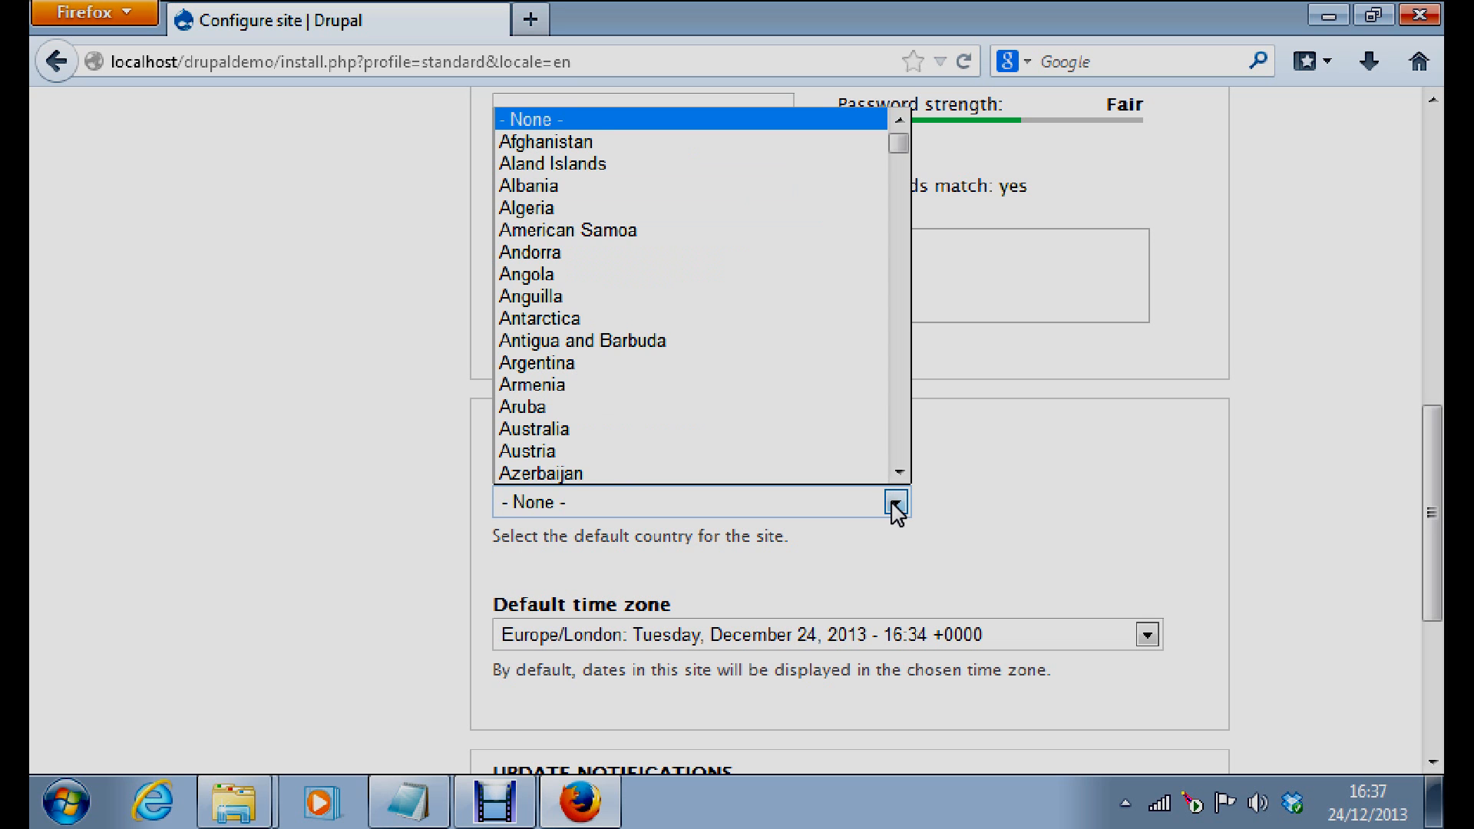
{"action": "key", "text": "u"}
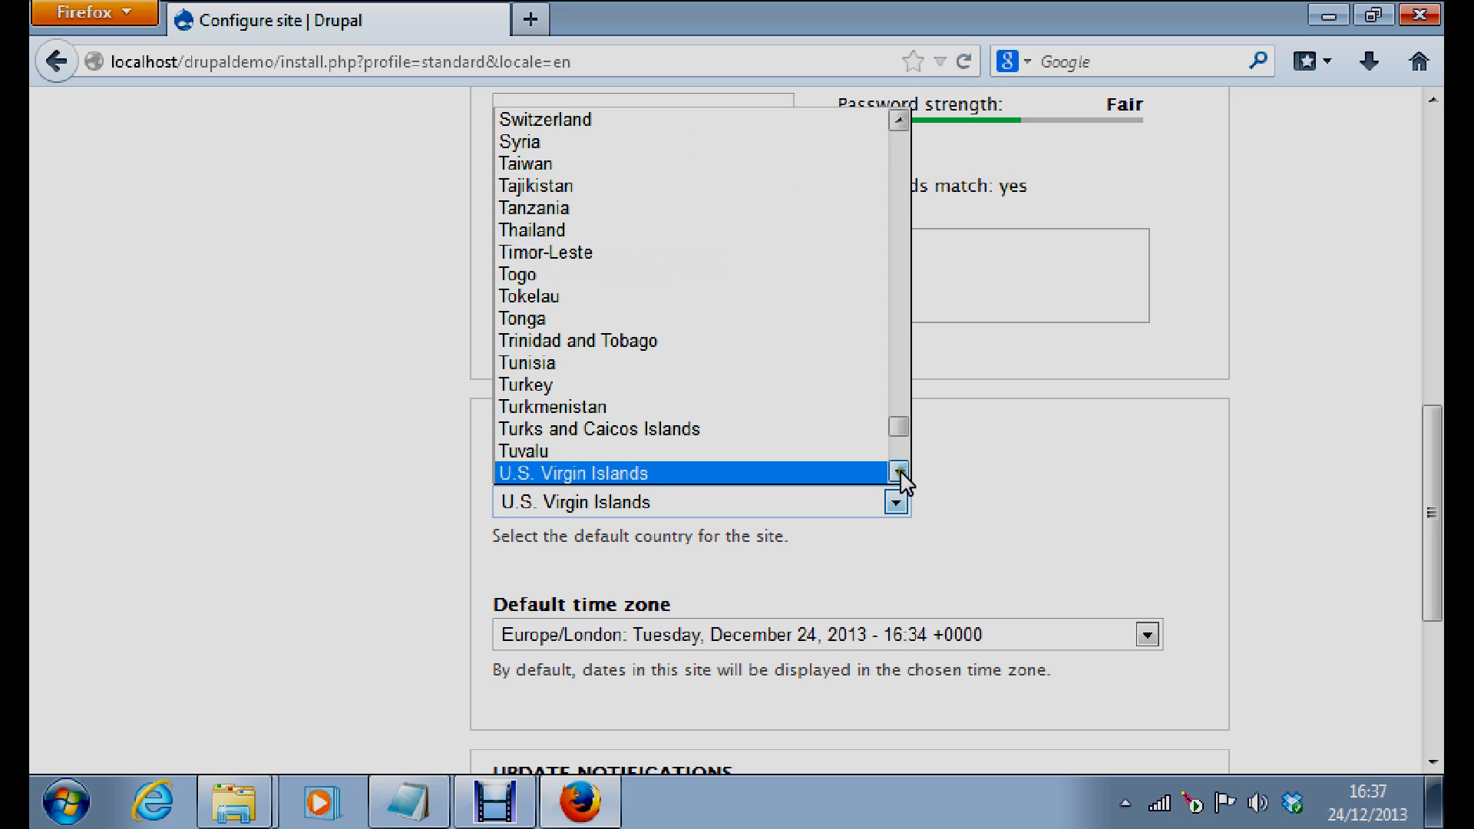
{"action": "scroll", "coordinate": [900, 477], "scroll_direction": "down", "scroll_amount": 1}
{"action": "scroll", "coordinate": [900, 477], "scroll_direction": "down", "scroll_amount": 1}
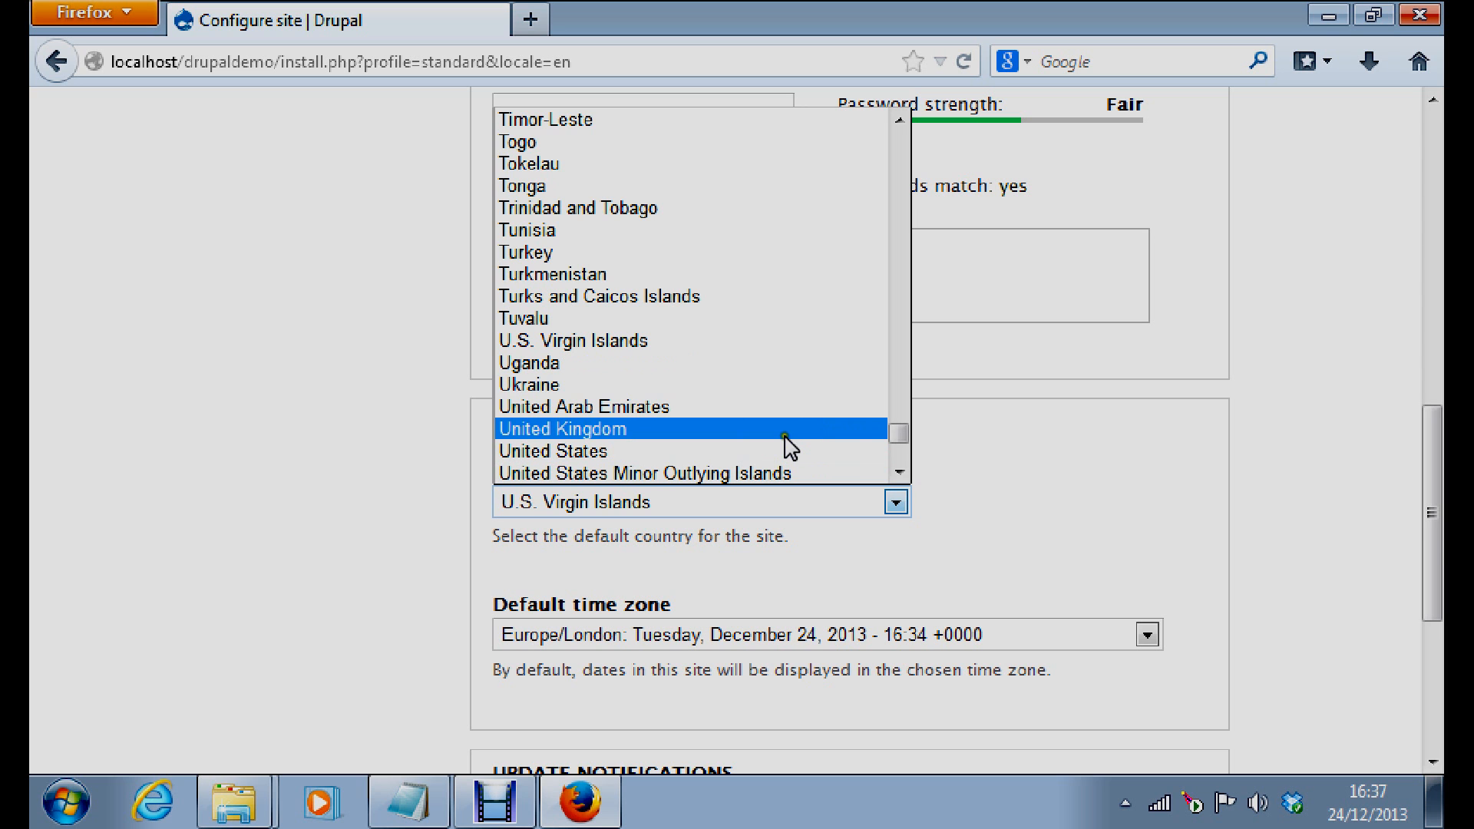
{"action": "left_click", "coordinate": [785, 432]}
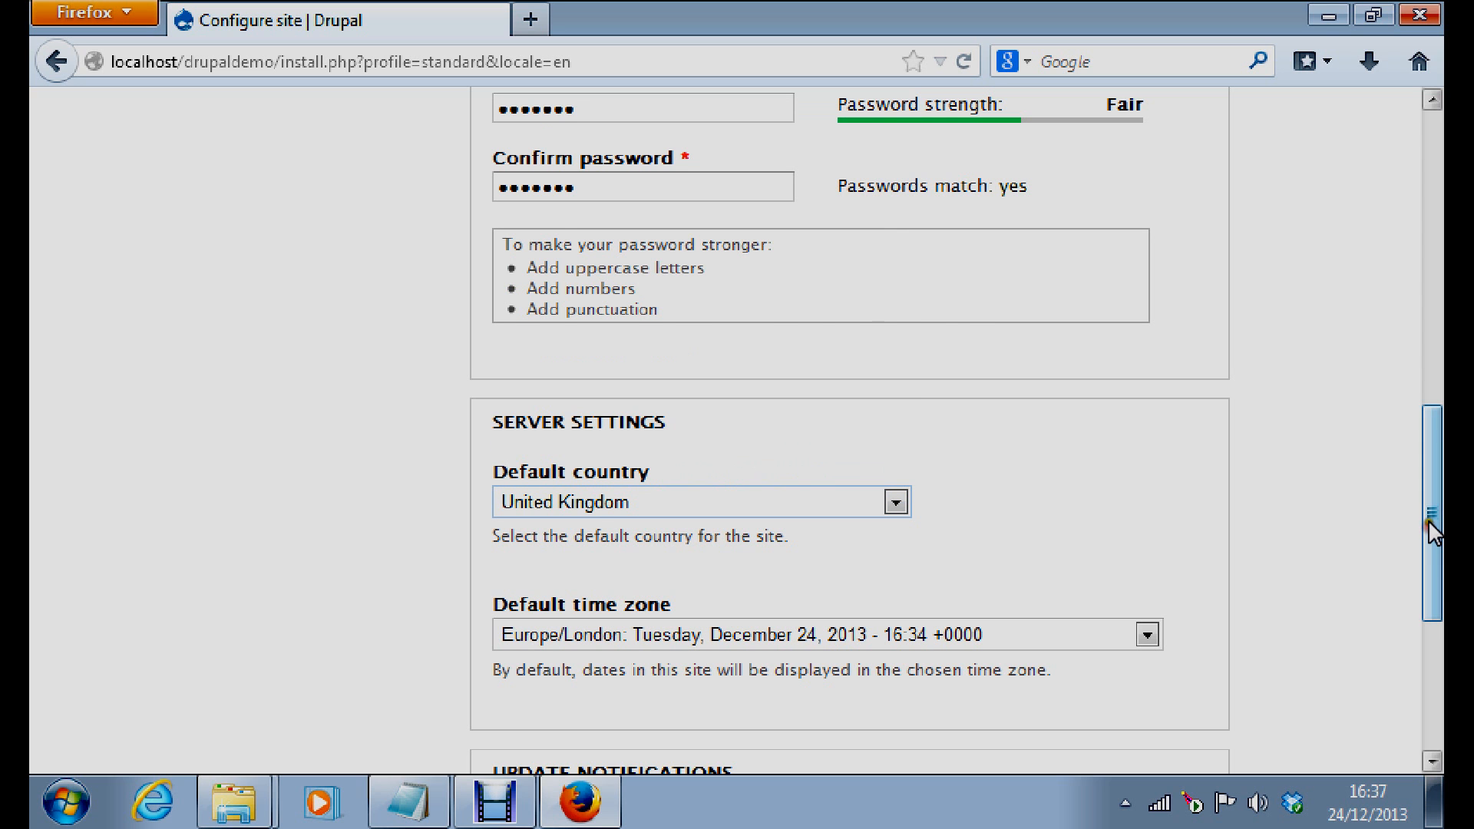
{"action": "left_click_drag", "start_coordinate": [1429, 519], "coordinate": [1436, 664]}
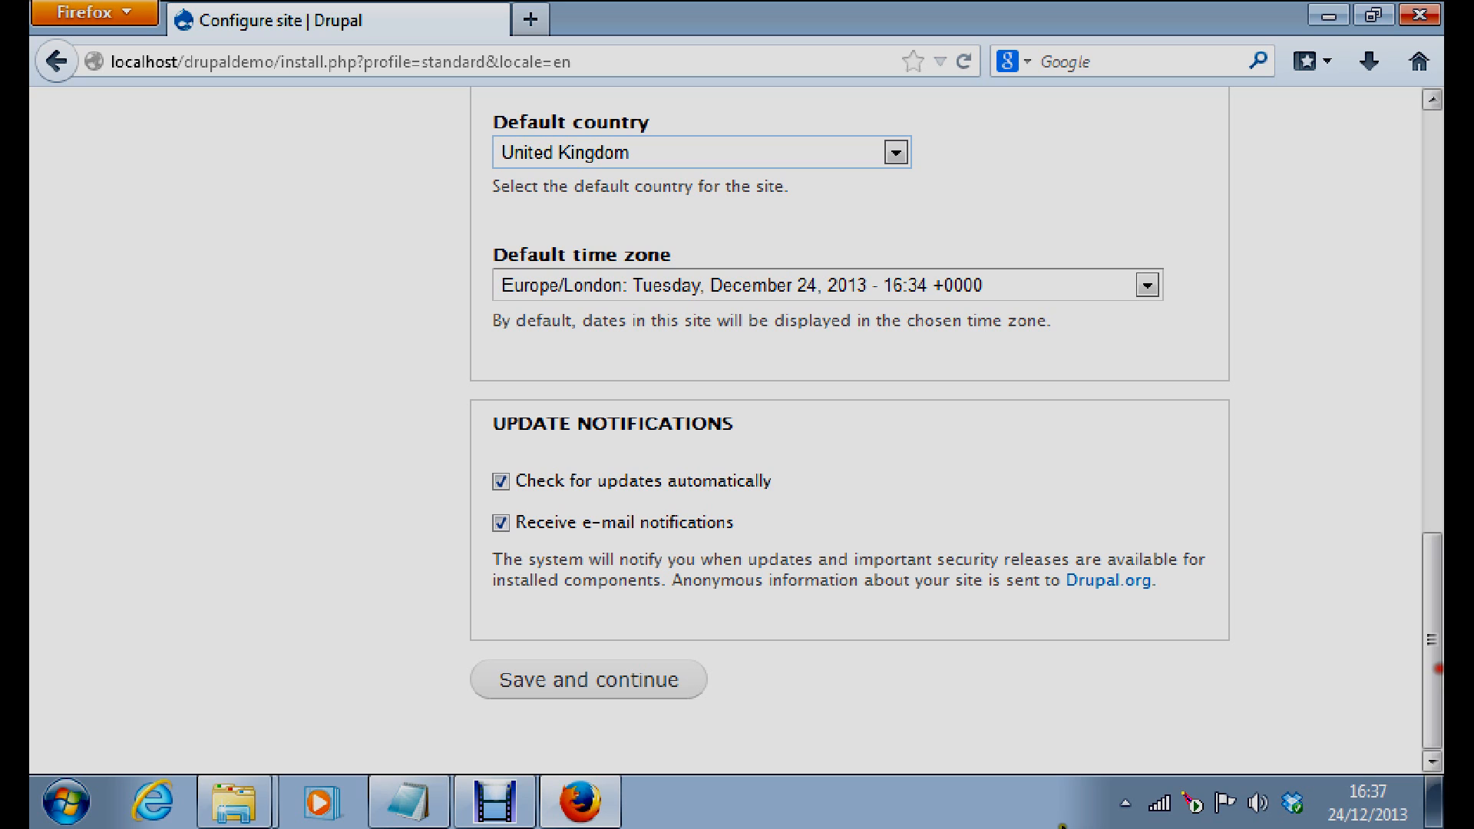
{"action": "left_click", "coordinate": [538, 695]}
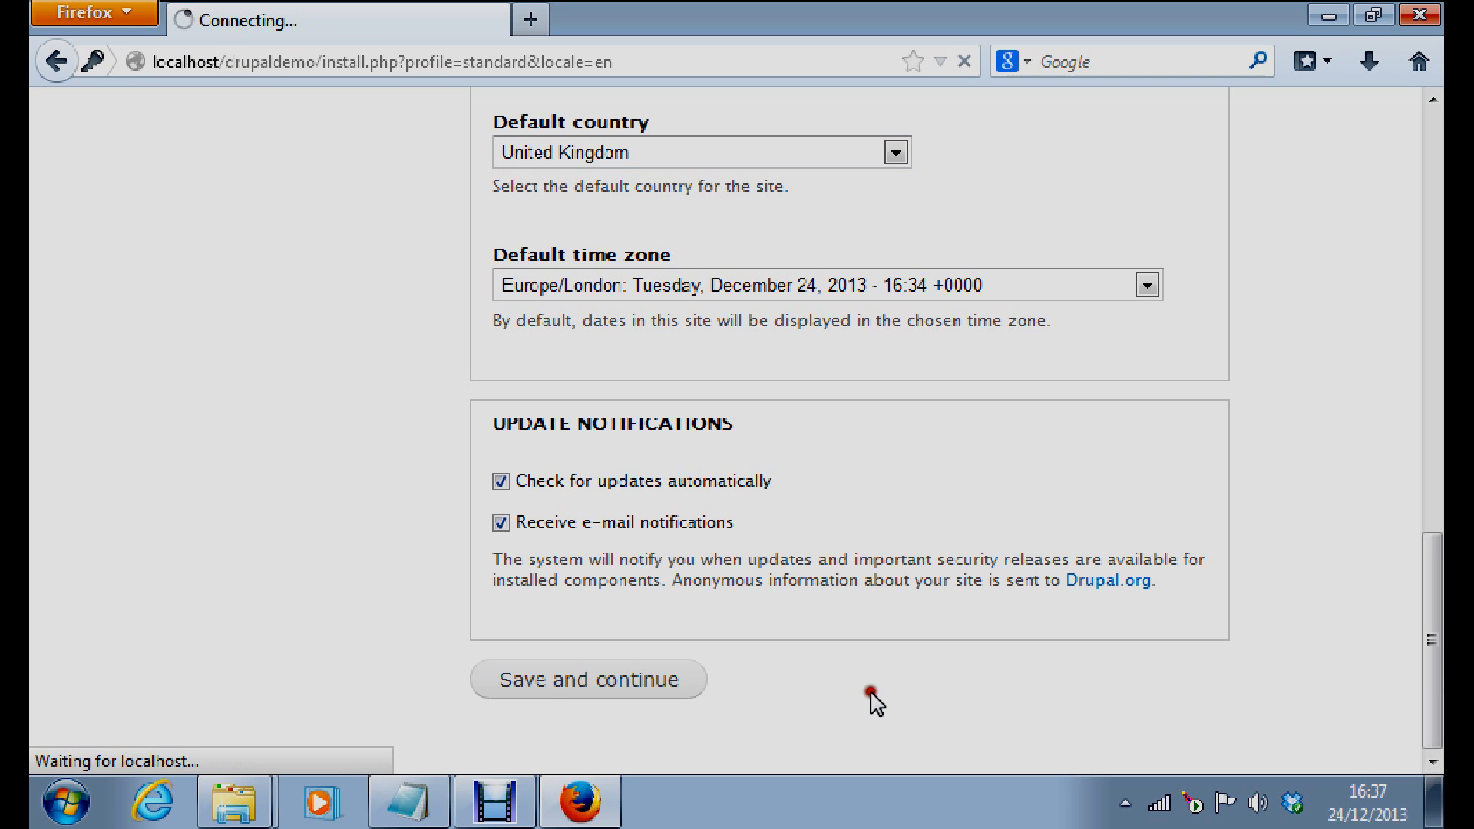
Wait for setup to finish until the Drupal installation complete page appears
{"action": "left_click", "coordinate": [617, 113]}
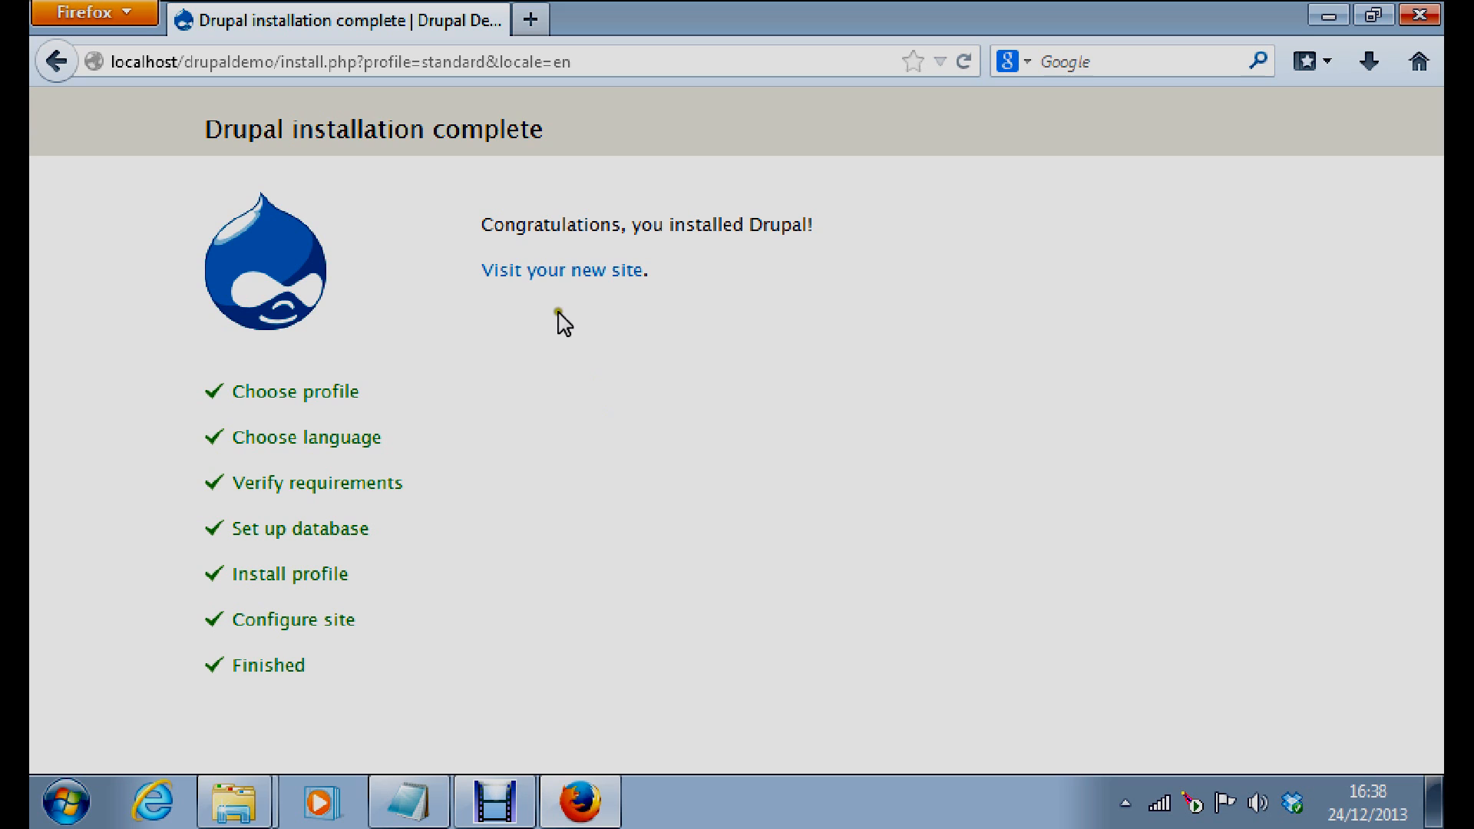
Open the new Drupal Demo site at localhost/drupaldemo, review the front page, then log out
{"action": "left_click", "coordinate": [550, 273]}
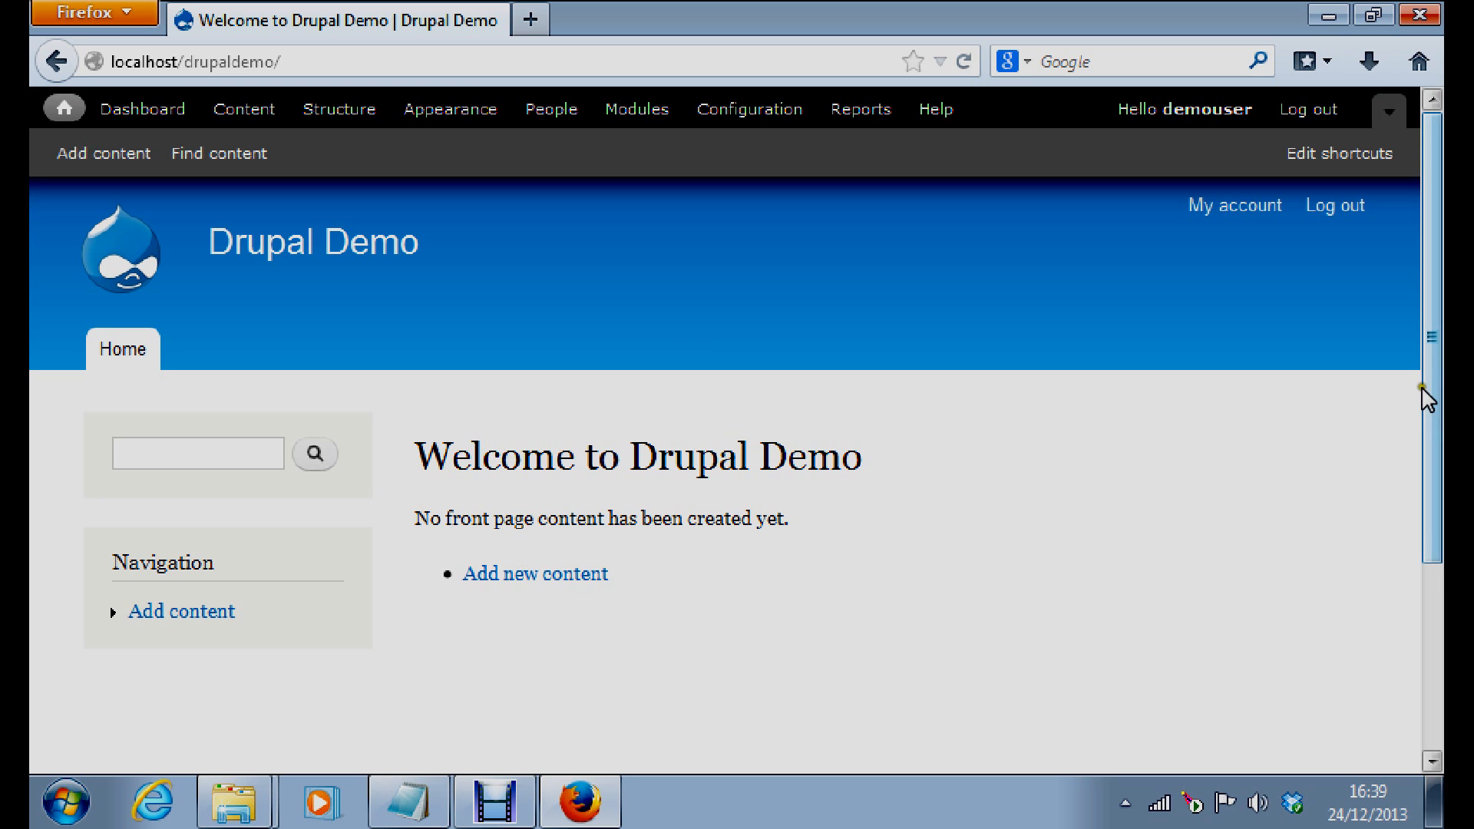
{"action": "mouse_move", "coordinate": [1422, 388]}
{"action": "left_mouse_down"}
{"action": "mouse_move", "coordinate": [1431, 431]}
{"action": "mouse_move", "coordinate": [1419, 369]}
{"action": "left_mouse_up"}
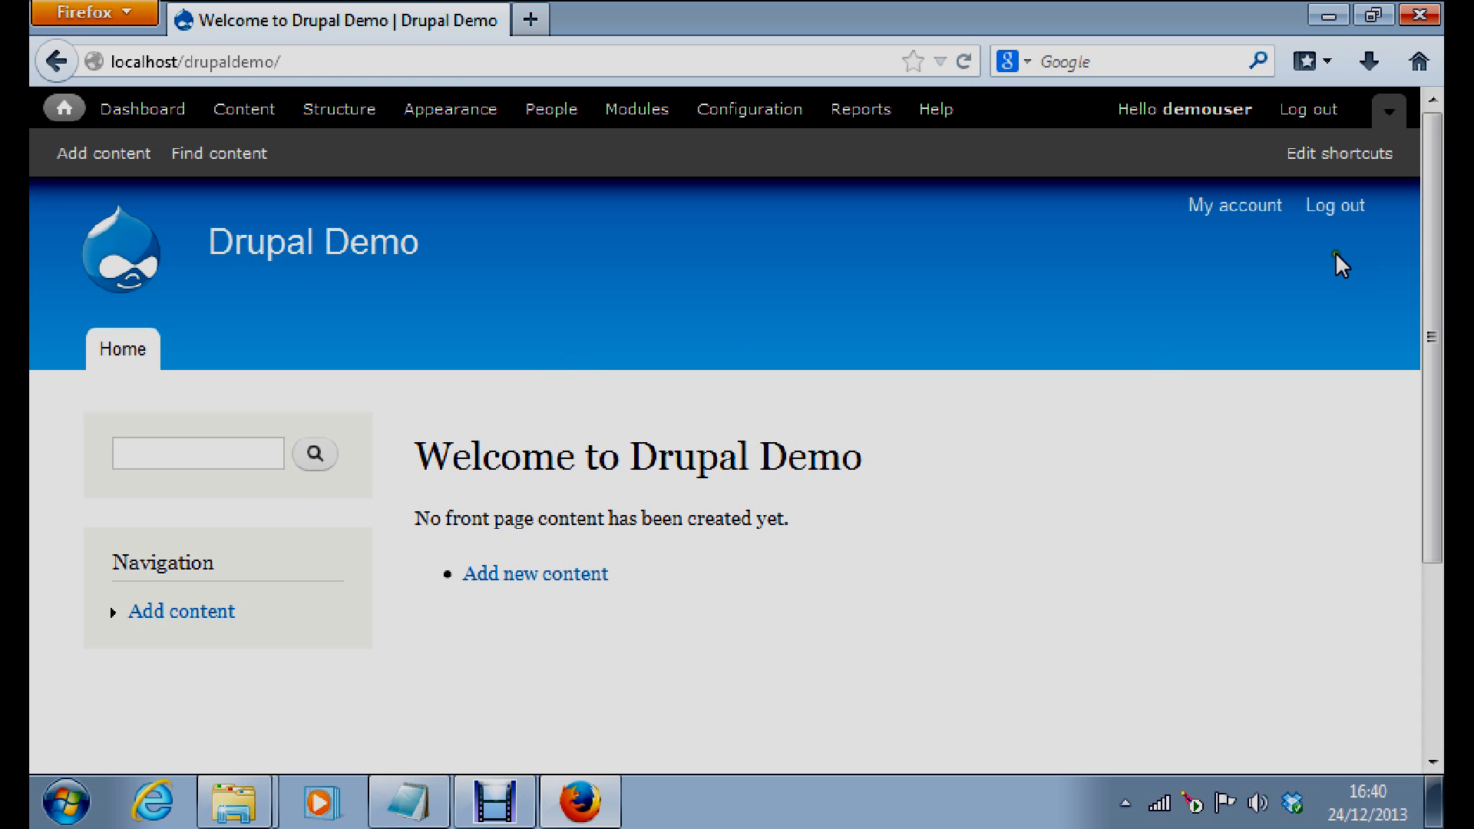
{"action": "left_click", "coordinate": [1329, 207]}
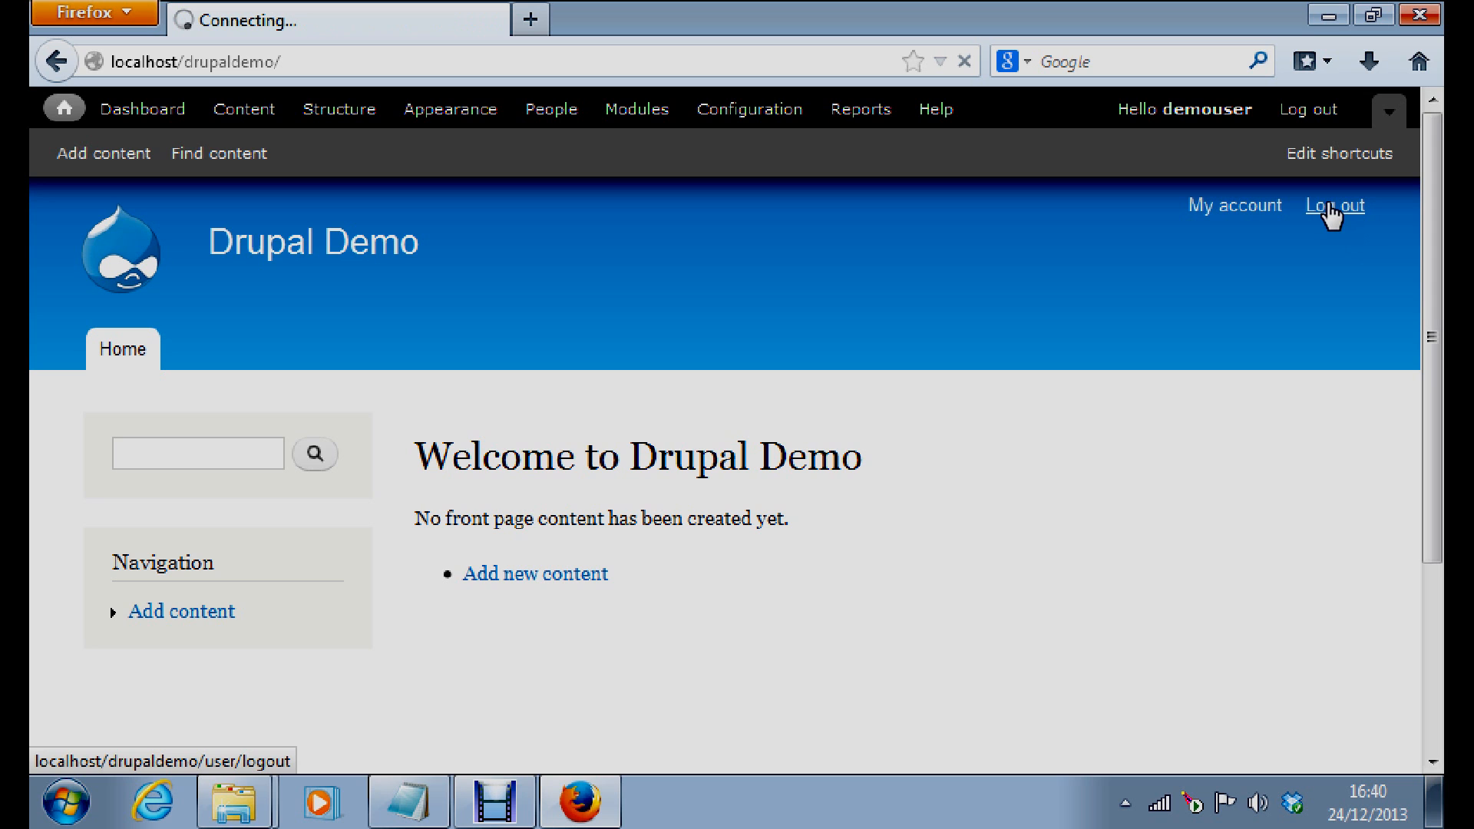